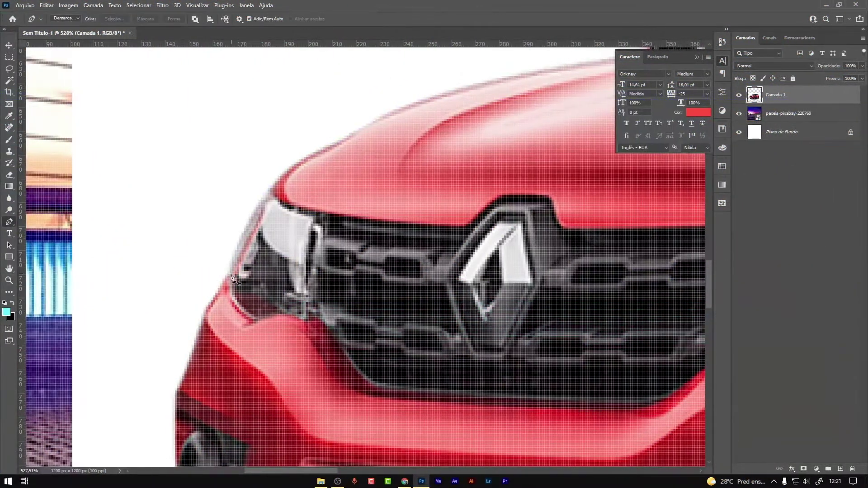
Step: Trace curved pen anchors along the hood edge and up the windshield pillar
mouse_move(267, 200)
left_mouse_down()
mouse_move(281, 185)
mouse_move(299, 190)
left_mouse_up()
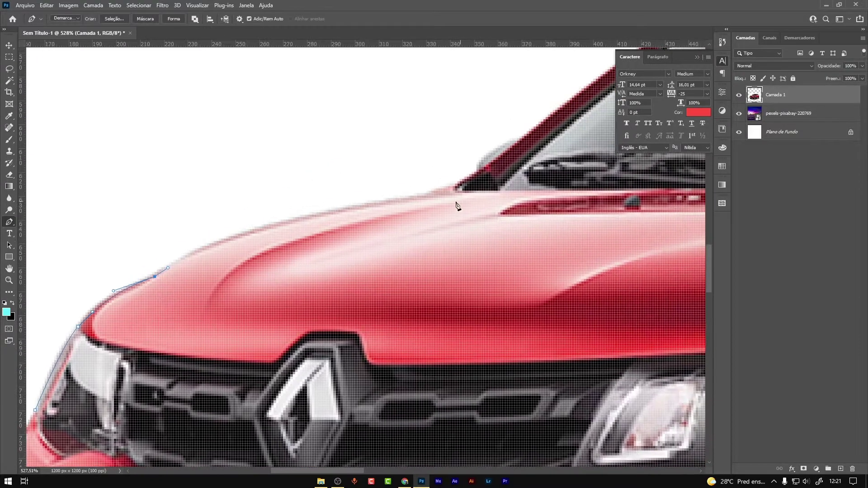
left_click_drag(426, 195, 580, 172)
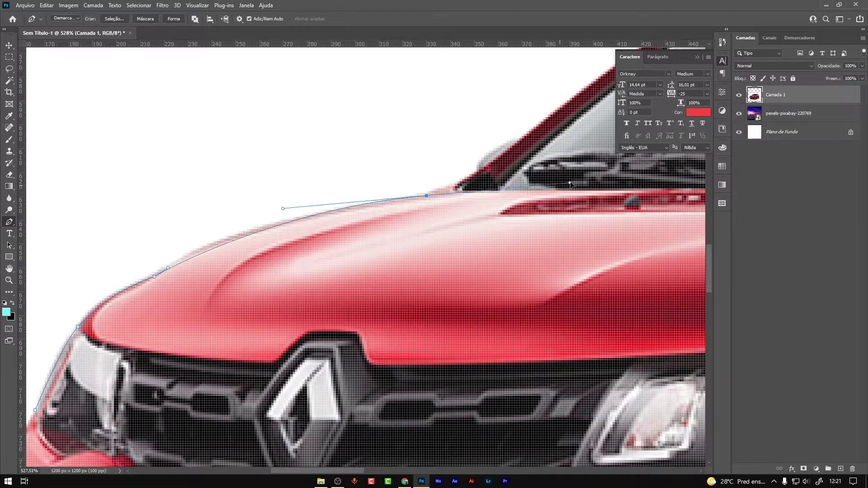
left_click(455, 186)
left_click_drag(464, 184, 397, 242)
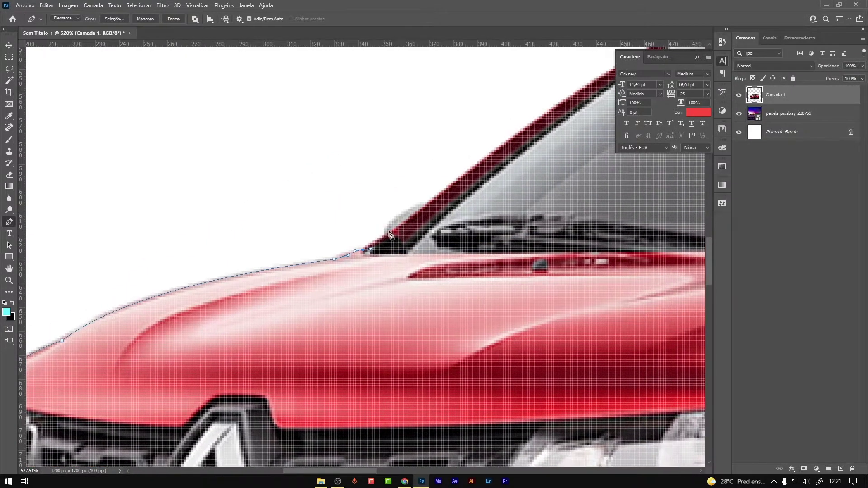
left_click(387, 234)
left_click(425, 208)
left_click_drag(429, 208, 178, 320)
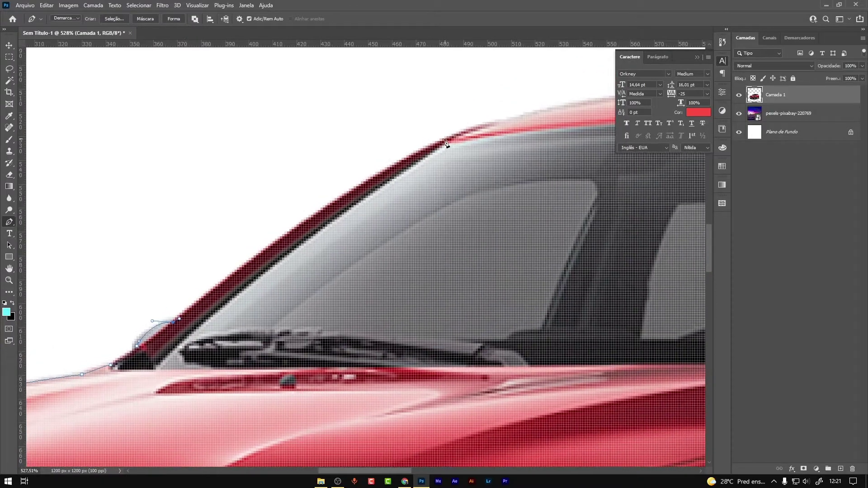
mouse_move(442, 138)
left_mouse_down()
mouse_move(490, 113)
mouse_move(207, 255)
left_mouse_up()
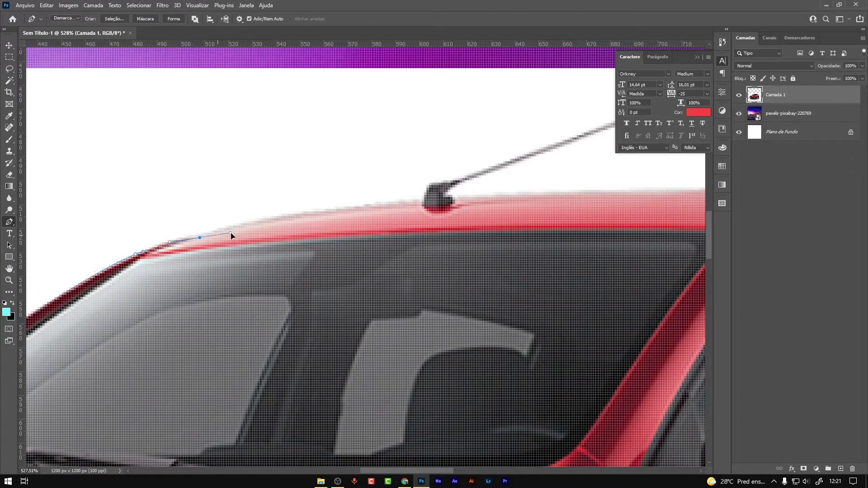
Step: Continue the outline along the roof and around the antenna base and tip
left_click_drag(422, 200, 510, 198)
left_click(438, 182)
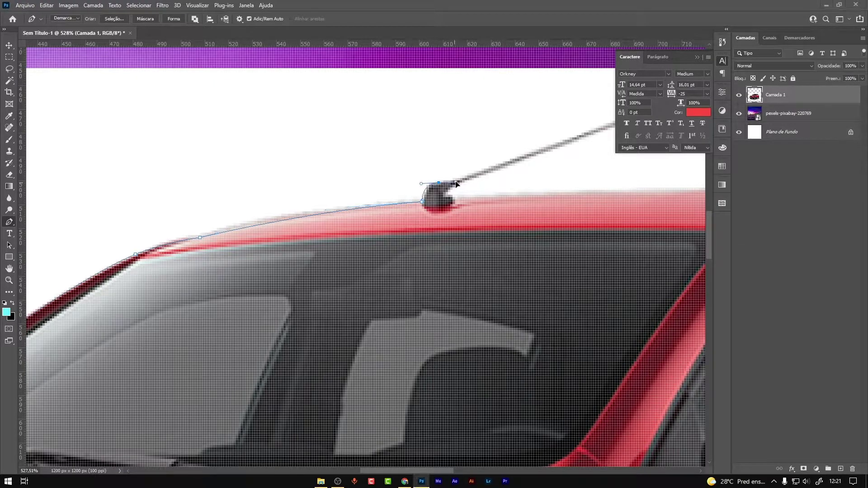
left_click_drag(470, 175, 477, 172)
left_click_drag(652, 114, 476, 169)
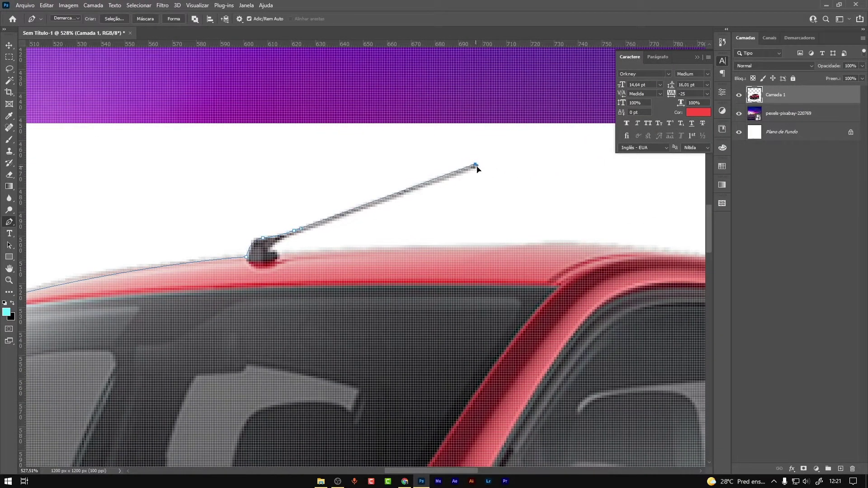
left_click(295, 231)
left_click(270, 250)
left_click(280, 255)
Step: Extend the path along the rear roof, down the rear pillar toward the taillight
scroll(565, 251, "right", 3)
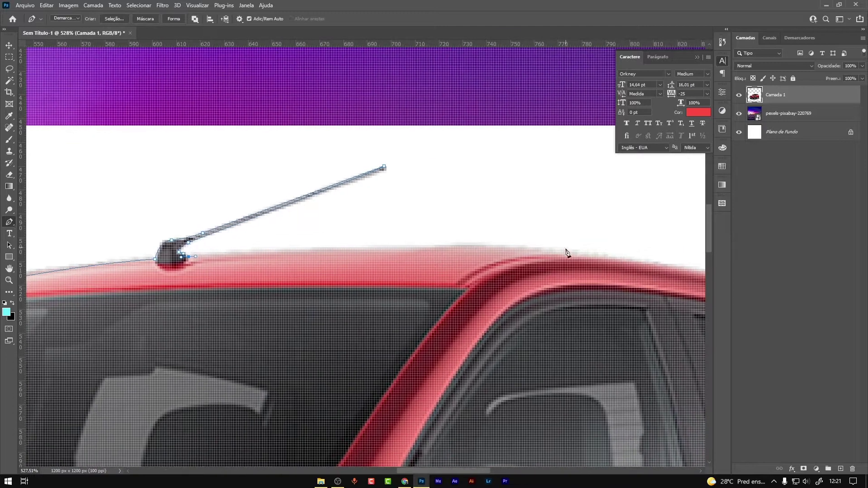
mouse_move(517, 248)
left_mouse_down()
mouse_move(607, 254)
mouse_move(139, 186)
left_mouse_up()
mouse_move(392, 248)
left_mouse_down()
mouse_move(498, 281)
mouse_move(407, 253)
left_mouse_up()
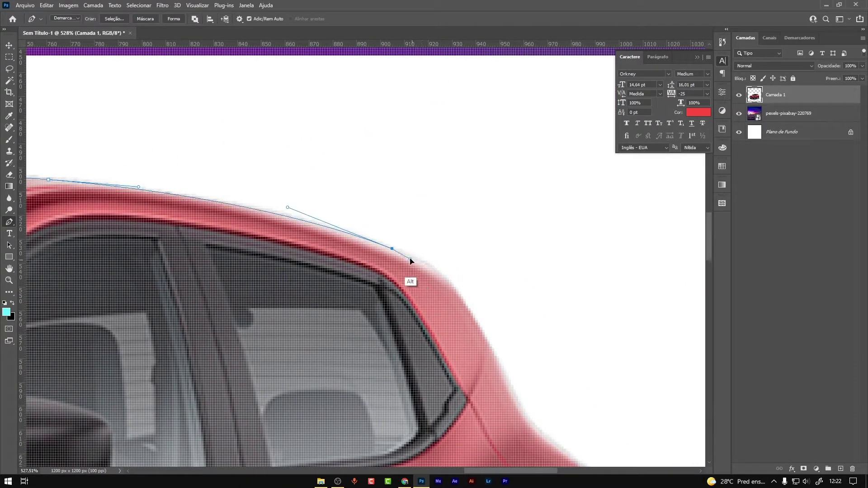
mouse_move(459, 296)
left_mouse_down()
mouse_move(471, 317)
mouse_move(405, 186)
left_mouse_up()
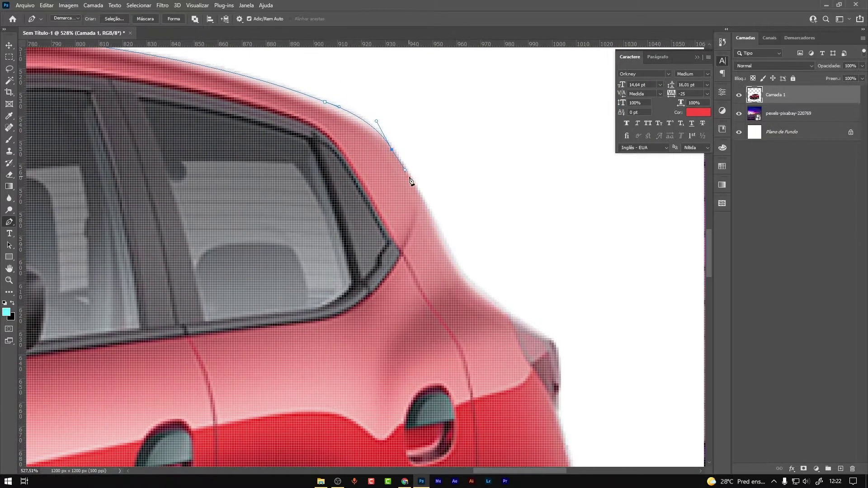
mouse_move(444, 242)
left_mouse_down()
mouse_move(458, 275)
mouse_move(452, 259)
left_mouse_up()
left_click_drag(501, 307, 506, 312)
left_click_drag(551, 345, 555, 354)
Step: Curve the path down the rear fender to the wheel arch
mouse_move(557, 409)
left_mouse_down()
mouse_move(554, 451)
mouse_move(559, 420)
left_mouse_up()
left_click_drag(587, 449, 501, 277)
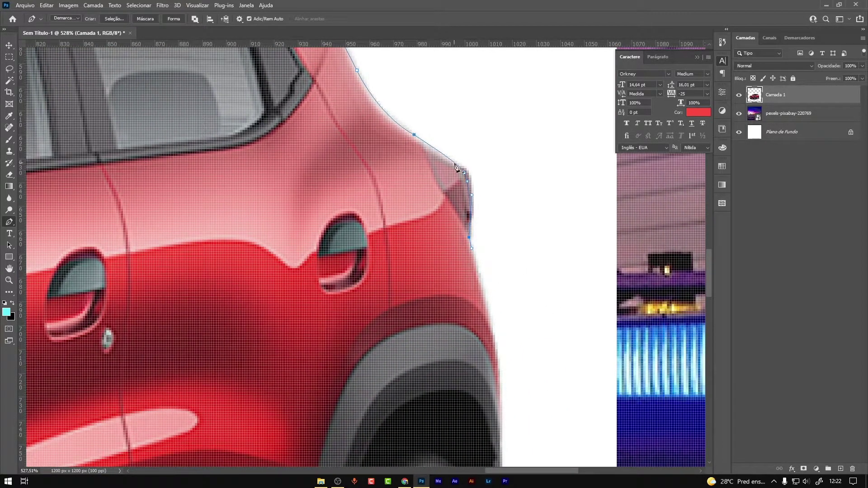
left_click_drag(489, 294, 467, 258)
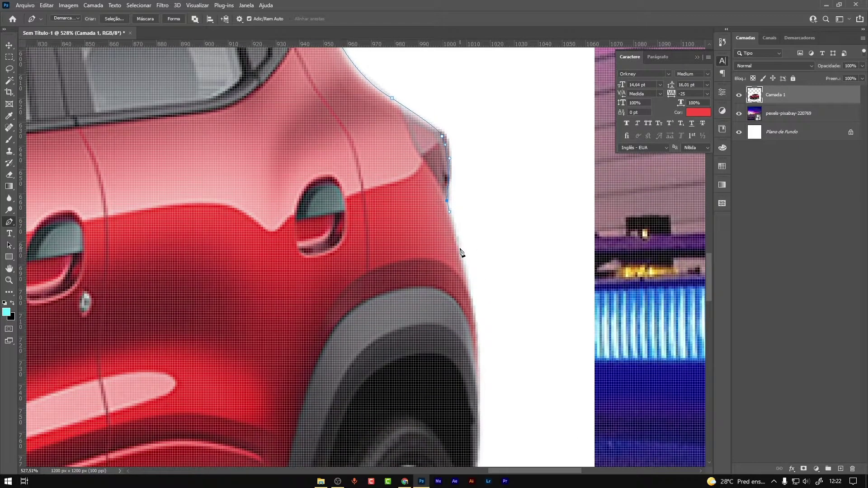
left_click_drag(466, 291, 473, 326)
mouse_move(475, 372)
left_mouse_down()
mouse_move(474, 388)
mouse_move(498, 232)
left_mouse_up()
mouse_move(484, 323)
left_mouse_down()
mouse_move(472, 345)
mouse_move(386, 383)
mouse_move(423, 349)
left_mouse_up()
scroll(496, 324, "down", 5)
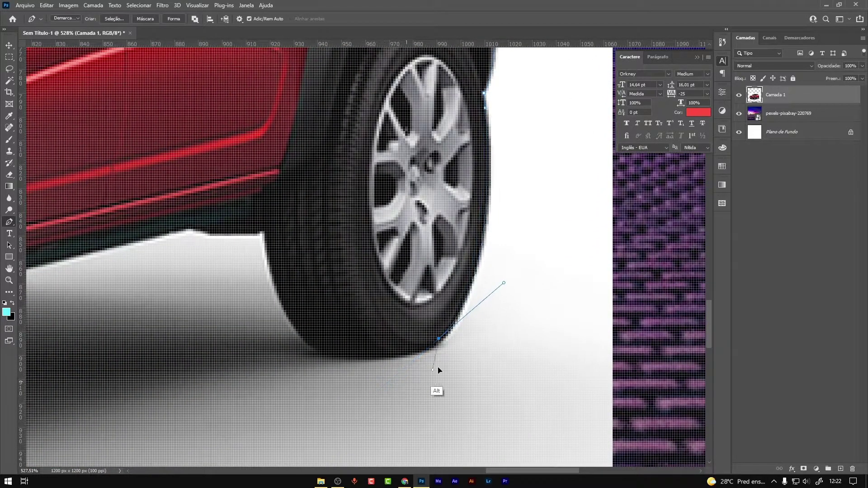
Step: Trace the path under the rear tyre and along the side sill
mouse_move(301, 334)
left_mouse_down()
mouse_move(274, 296)
mouse_move(320, 359)
left_mouse_up()
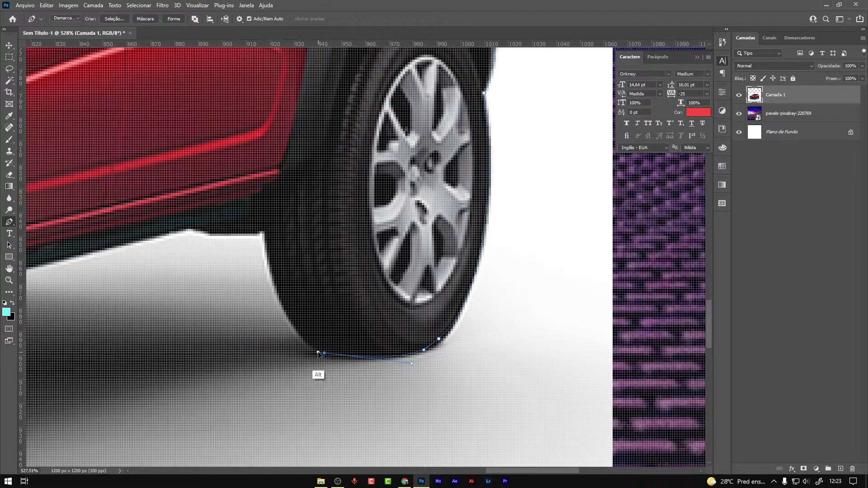
mouse_move(265, 232)
left_mouse_down()
mouse_move(255, 140)
mouse_move(262, 242)
left_mouse_up()
left_click(200, 232)
left_click_drag(188, 242, 517, 193)
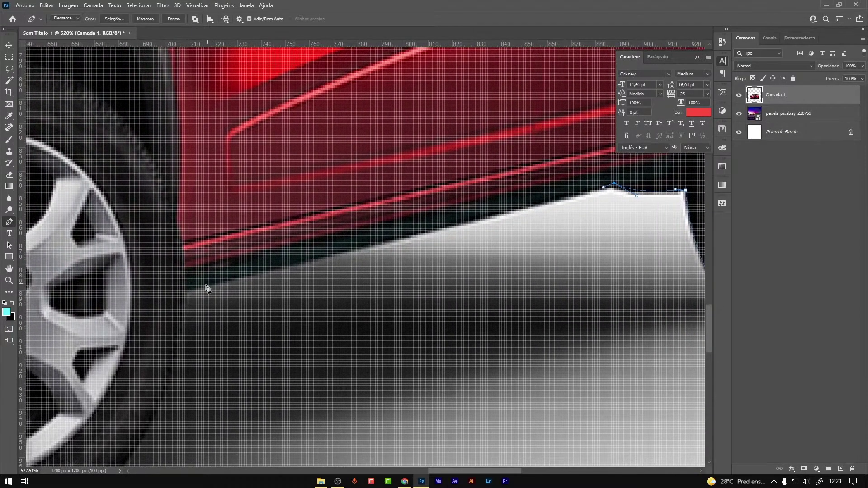
mouse_move(140, 314)
left_mouse_down()
mouse_move(324, 337)
mouse_move(308, 342)
left_mouse_up()
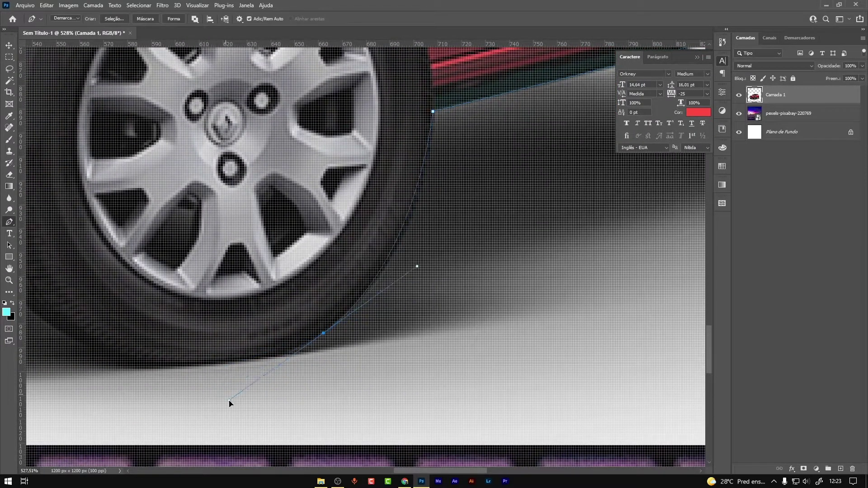
Step: Continue the outline around the front tyre and along the bumper edge
mouse_move(192, 351)
left_mouse_down()
mouse_move(365, 332)
mouse_move(298, 346)
left_mouse_up()
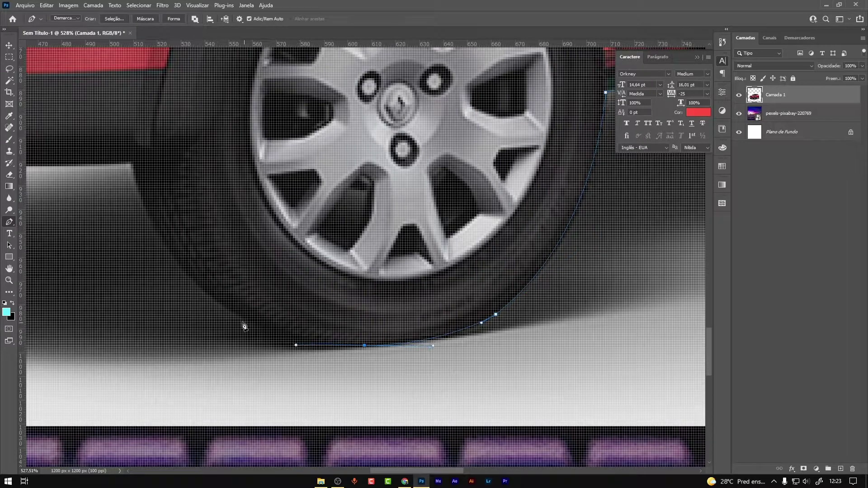
left_click_drag(245, 316, 204, 294)
left_click_drag(133, 161, 129, 112)
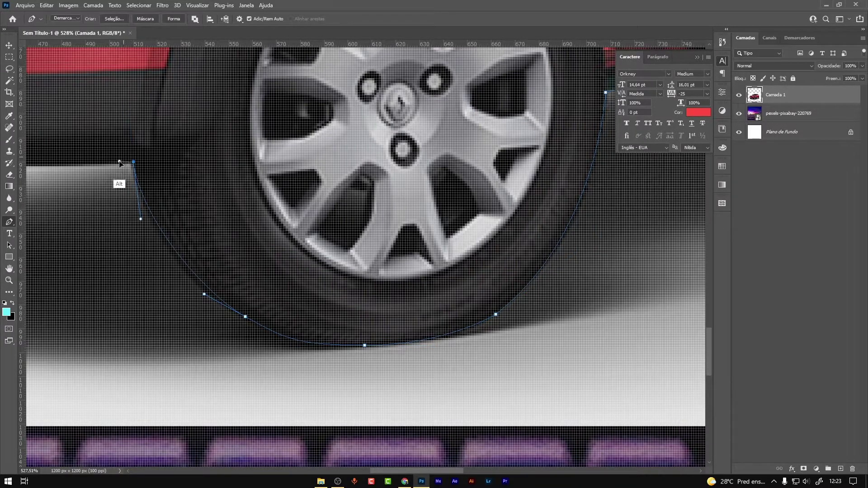
left_click_drag(117, 172, 620, 229)
left_click_drag(425, 255, 407, 257)
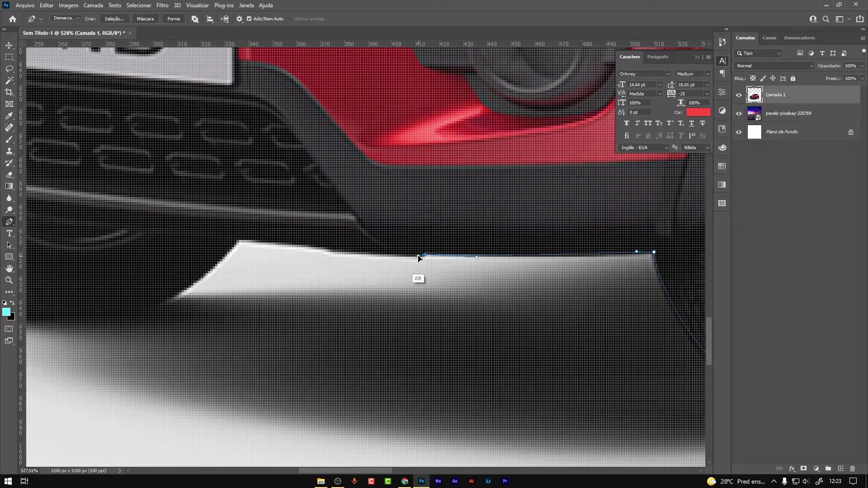
left_click_drag(241, 243, 231, 248)
Step: Bring the path around the tyre bottom and up the front corner to the headlight
mouse_move(30, 322)
left_mouse_down()
mouse_move(323, 296)
mouse_move(305, 291)
left_mouse_up()
mouse_move(158, 161)
left_mouse_down()
mouse_move(147, 66)
mouse_move(145, 153)
mouse_move(209, 270)
left_mouse_up()
mouse_move(150, 190)
left_mouse_down()
mouse_move(143, 145)
mouse_move(199, 337)
left_mouse_up()
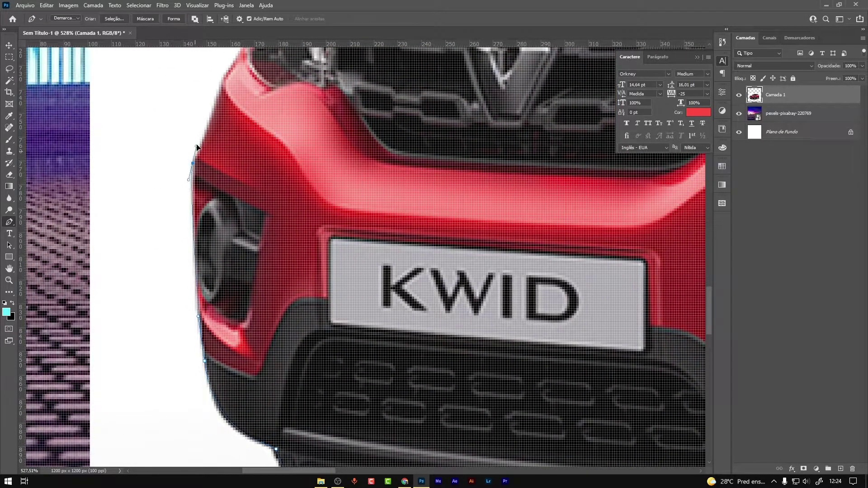
left_click_drag(199, 156, 206, 141)
left_click_drag(220, 101, 254, 259)
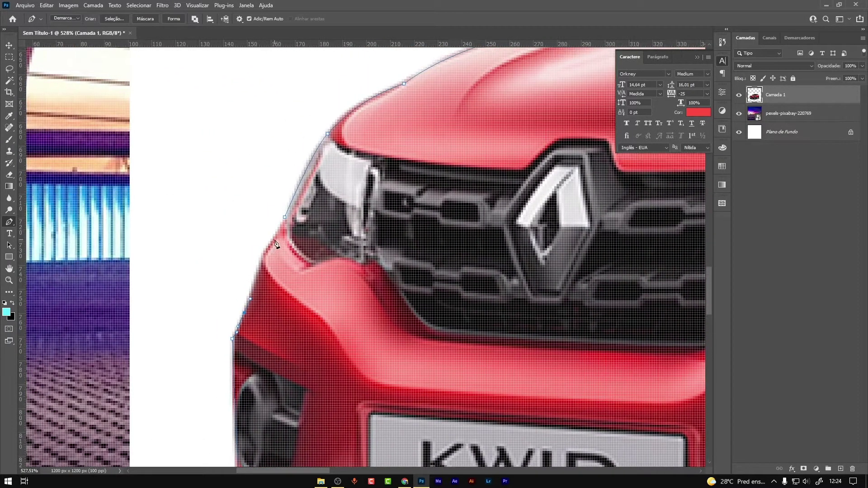
left_click_drag(621, 274, 202, 226)
Step: Convert the car path to a selection, mask out the white background, and duplicate the layer
key("ctrl+Return")
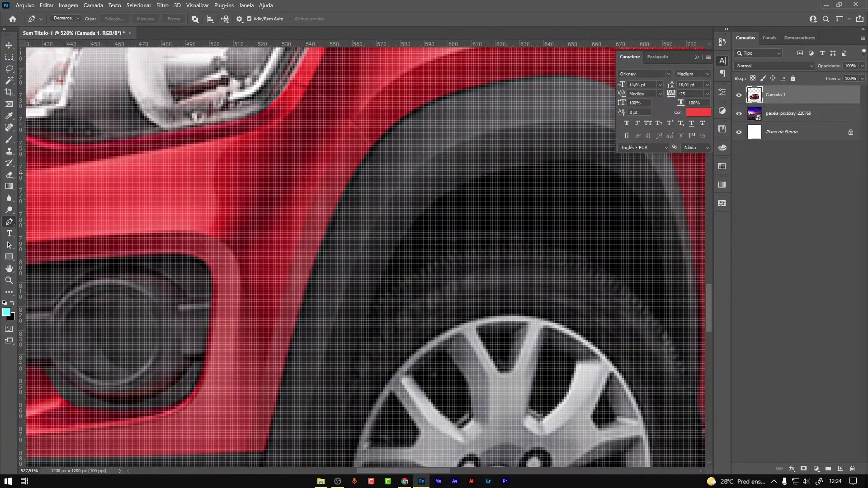
key("ctrl+0")
left_click(803, 469)
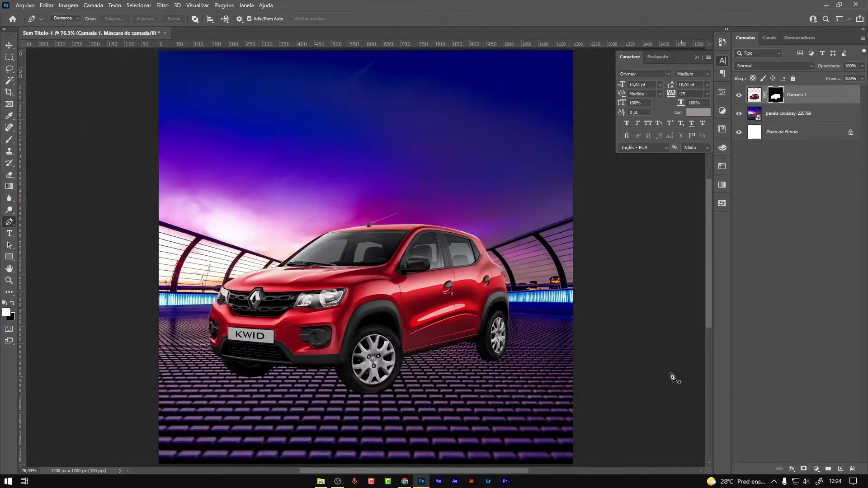
key("ctrl+j")
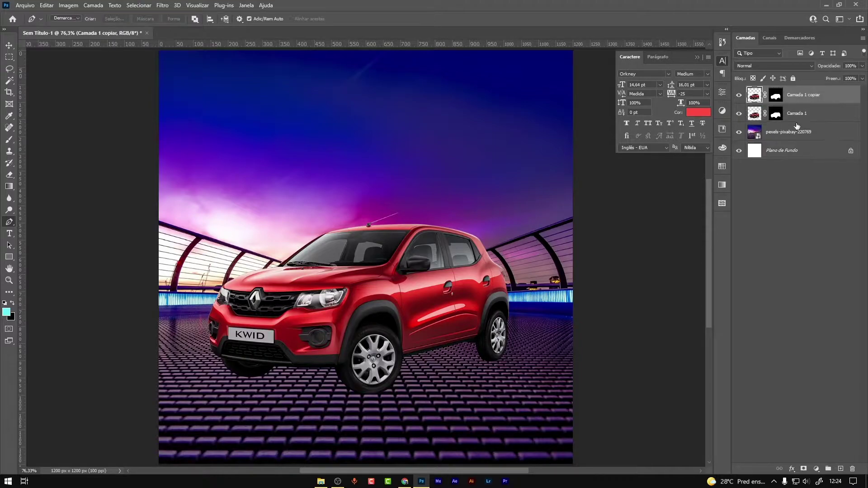
Step: Delete the layer mask from the original car layer
left_click(793, 114)
left_click(776, 114)
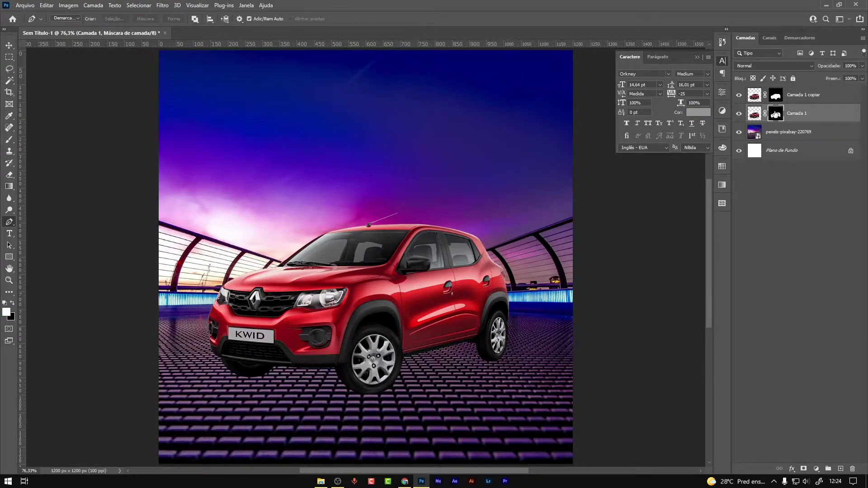
right_click(776, 114)
left_click(791, 123)
Step: Outline the shadow area under the car and mask the original layer to it
left_click(249, 358)
left_click(324, 356)
left_click(417, 339)
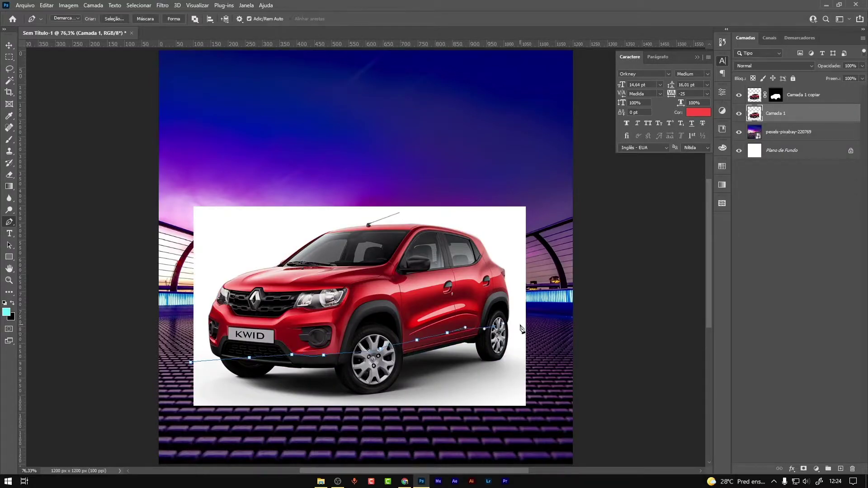
left_click(493, 326)
left_click(535, 341)
left_click(538, 410)
left_click(181, 413)
left_click(173, 400)
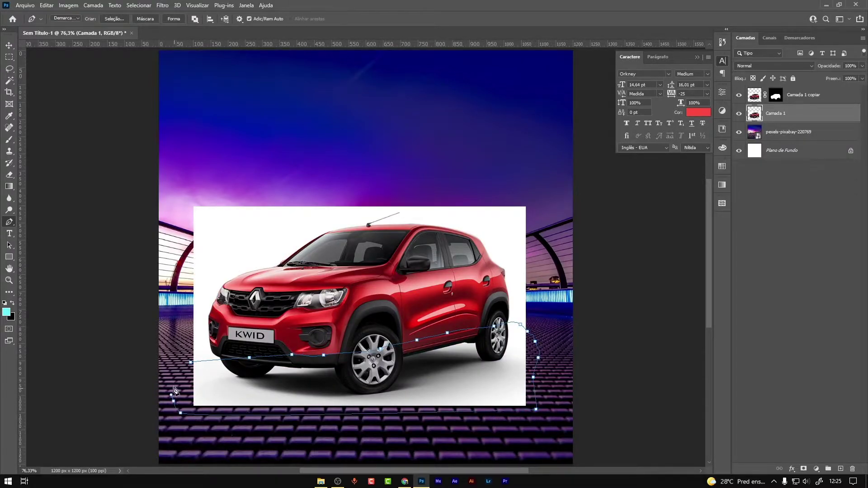
left_click(180, 380)
left_click(191, 363)
key("ctrl+Return")
left_click(804, 469)
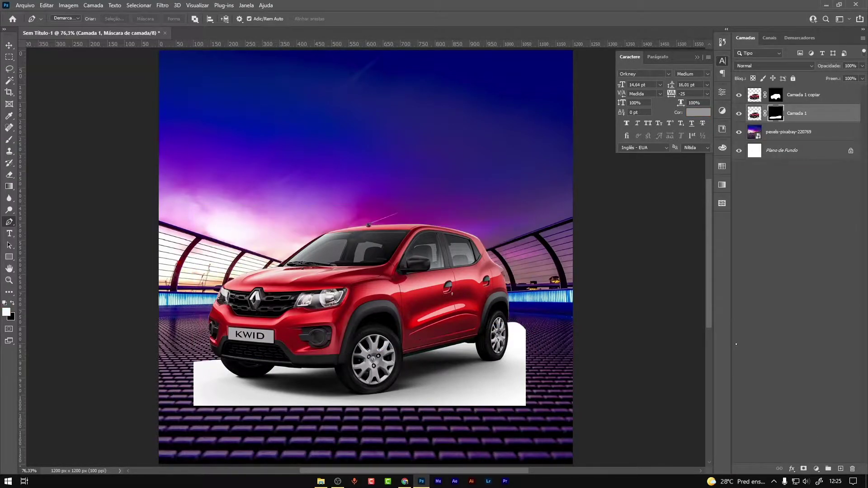
Step: Set the shadow layer to Multiplicação blend mode and select both car layers
key("v")
left_click(773, 66)
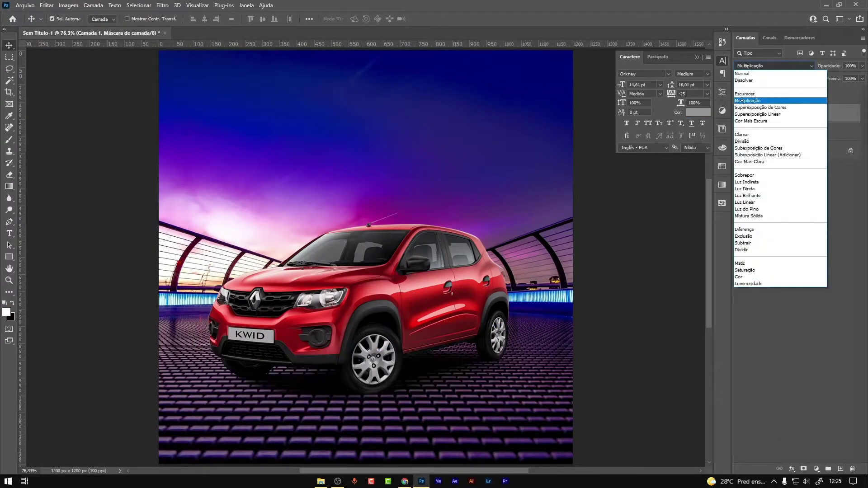
left_click(744, 100)
left_click(739, 114)
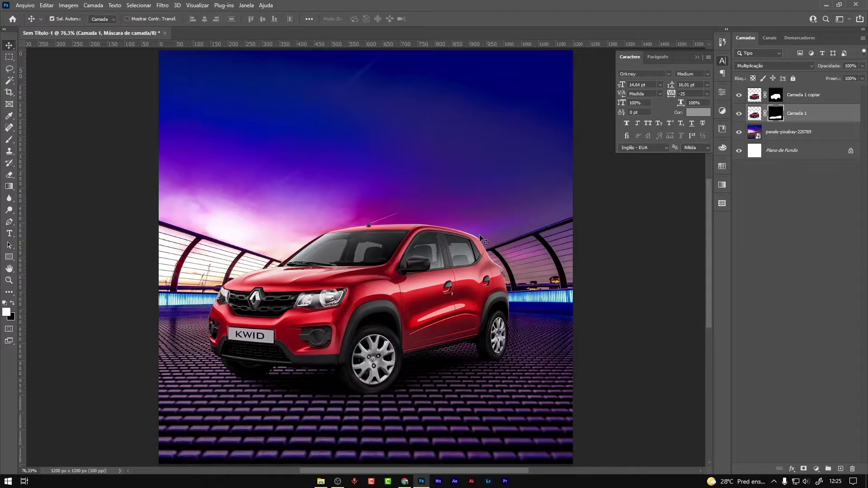
left_click(819, 96, "shift")
Step: Group the two car layers and name the group carro
key("ctrl+g")
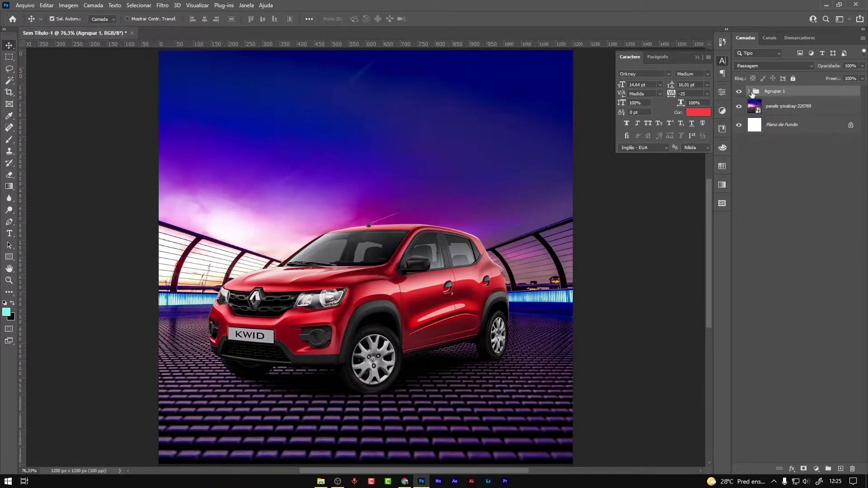
double_click(774, 90)
type("cas")
left_click(790, 204)
Step: Put the bridge photo layer into its own group named bg
left_click(796, 106)
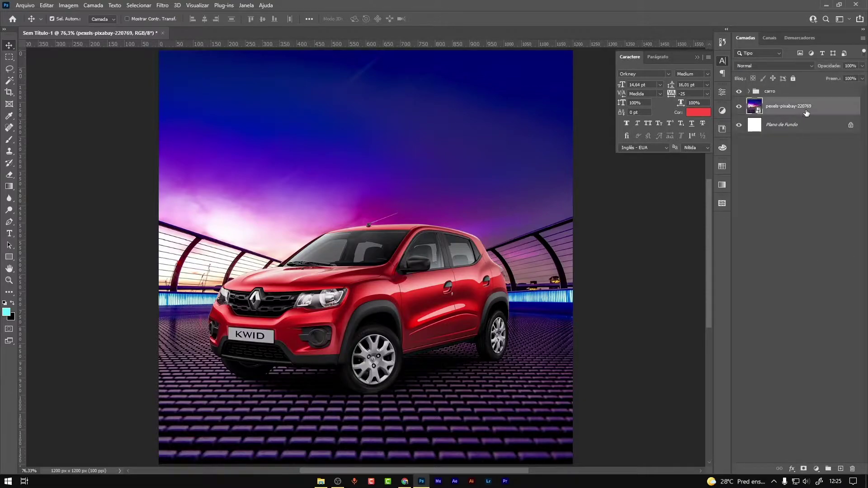
key("ctrl+g")
double_click(773, 102)
type("bg")
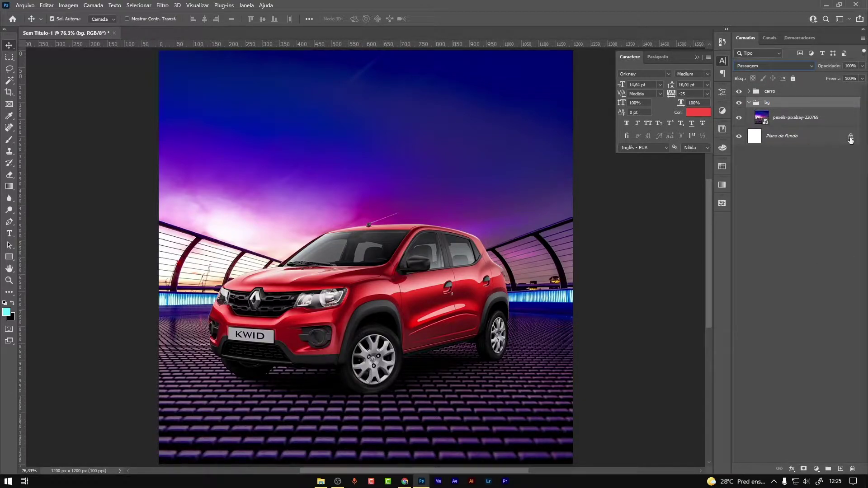
Step: Unlock and delete the white Plano de Fundo layer
left_click(851, 137)
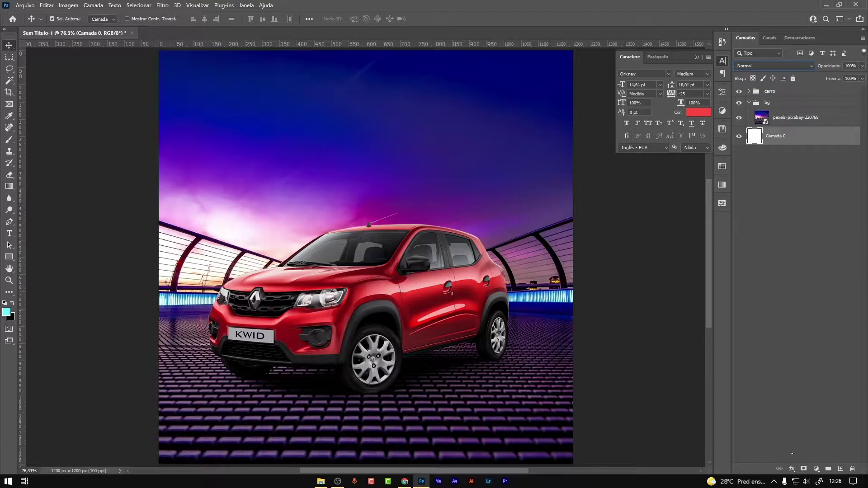
left_click(852, 469)
key("Return")
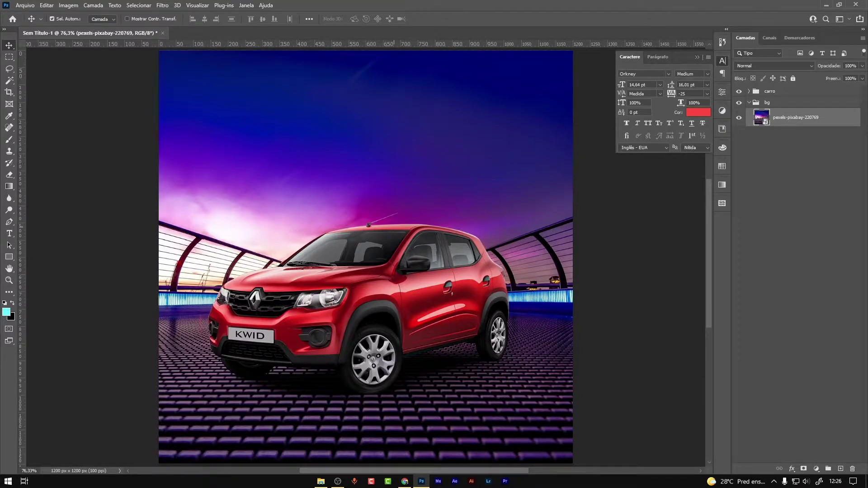
left_click(338, 481)
Step: Apply an Inclinação-Shift blur at 9 px, focusing on the car with widened fade lines
left_click(165, 6)
mouse_move(187, 146)
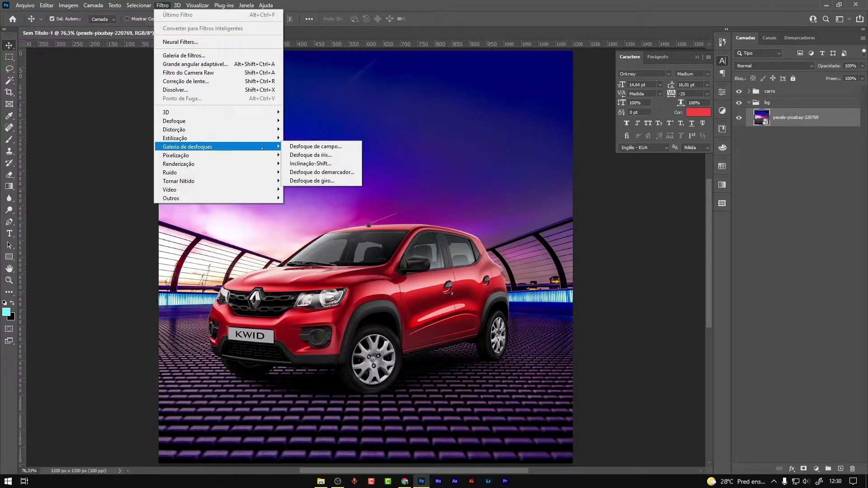
left_click(311, 163)
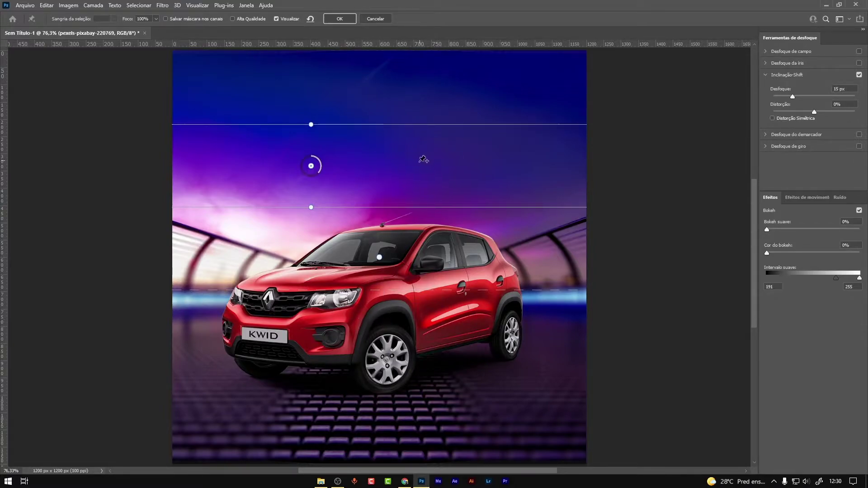
mouse_move(311, 166)
left_mouse_down()
mouse_move(339, 210)
mouse_move(361, 330)
left_mouse_up()
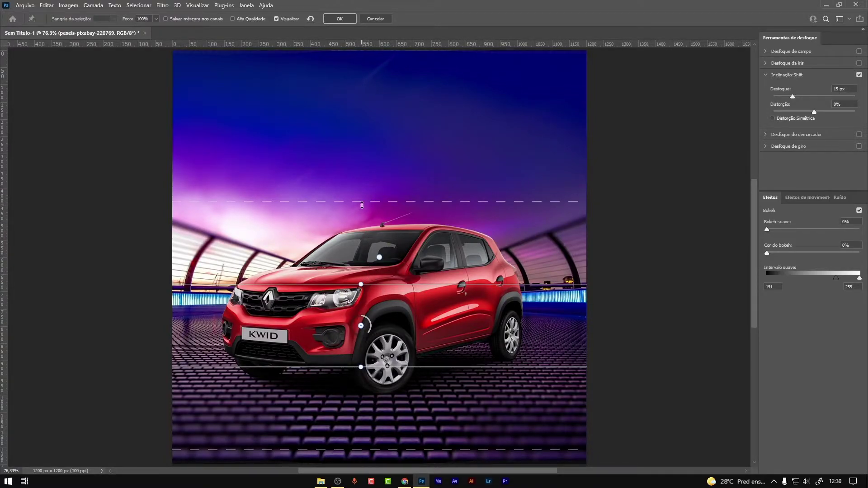
mouse_move(371, 324)
left_mouse_down()
mouse_move(364, 316)
mouse_move(369, 332)
mouse_move(373, 324)
left_mouse_up()
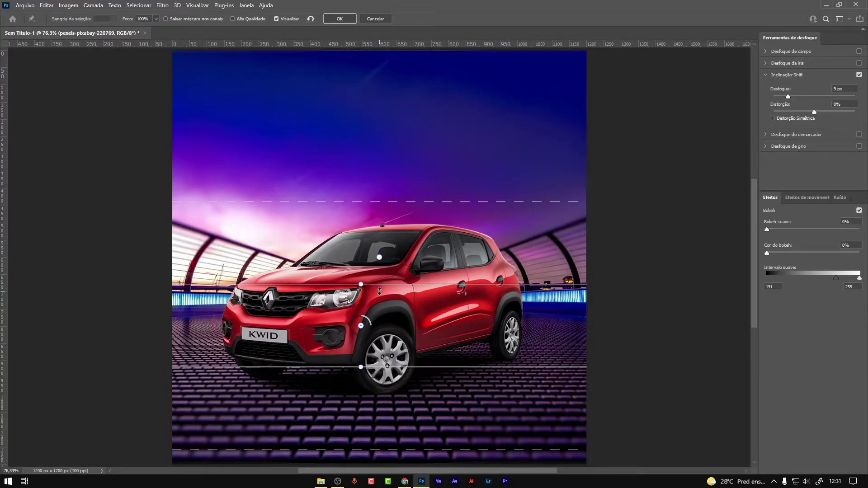
mouse_move(364, 201)
left_mouse_down()
mouse_move(399, 73)
mouse_move(300, 244)
mouse_move(393, 92)
left_mouse_up()
left_click_drag(356, 284, 395, 279)
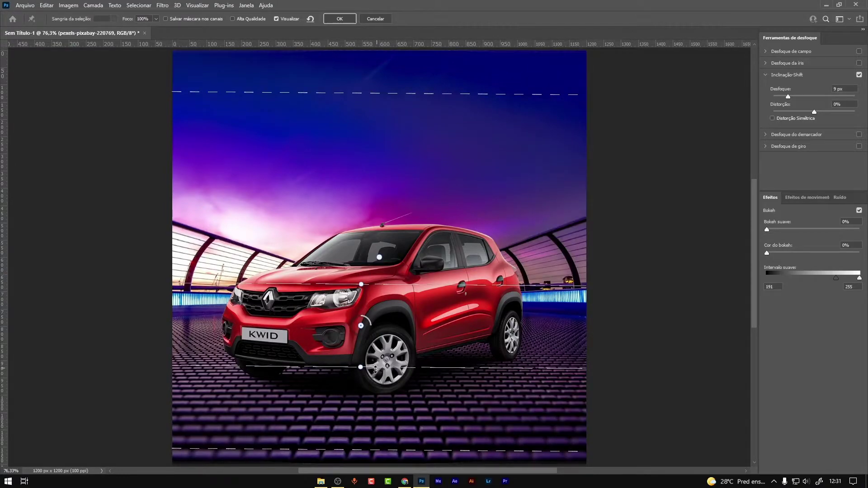
left_click_drag(374, 366, 377, 457)
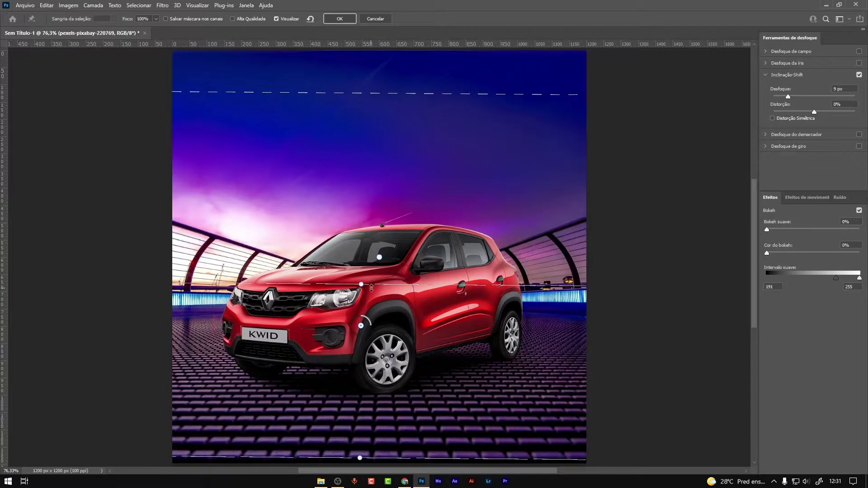
Step: Apply a 28 px tilt-shift with -47% distortion and raised Bokeh, repositioning the focus band
left_click_drag(361, 325, 370, 182)
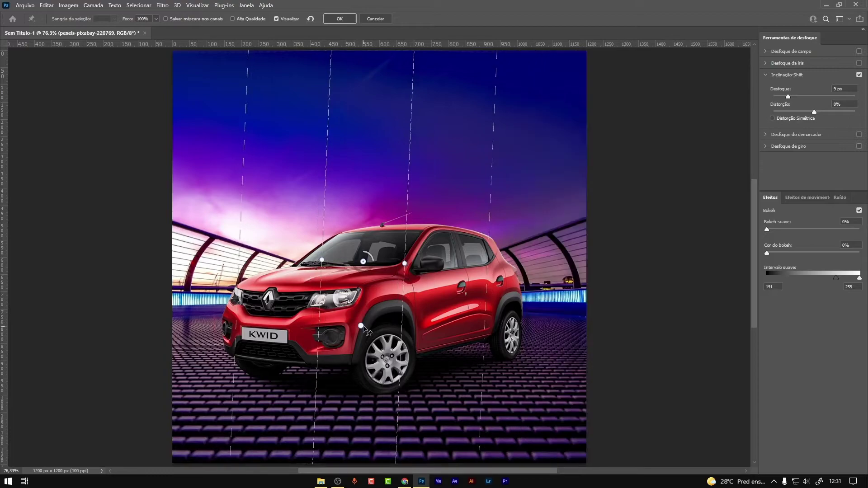
mouse_move(360, 325)
left_mouse_down()
mouse_move(387, 335)
mouse_move(388, 284)
left_mouse_up()
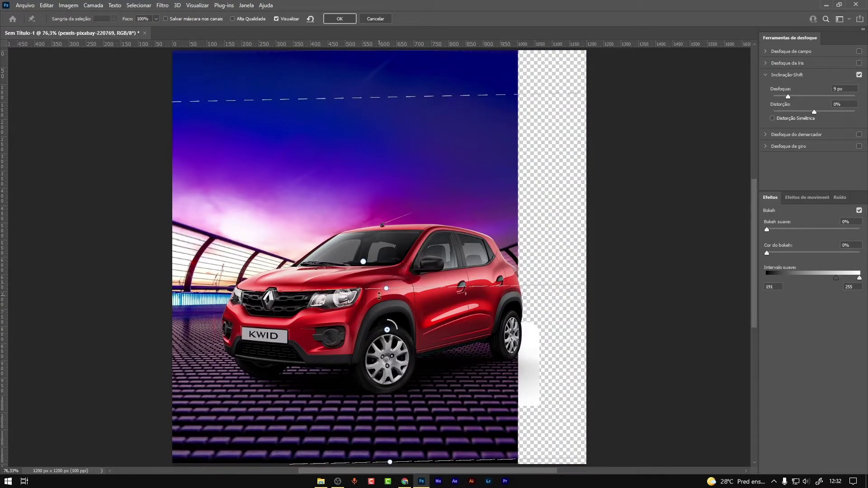
left_click_drag(385, 97, 377, 58)
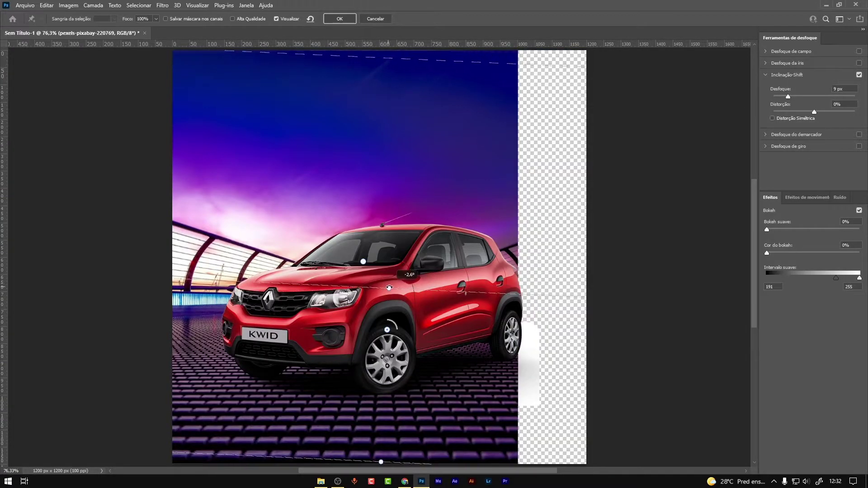
mouse_move(387, 330)
left_mouse_down()
mouse_move(383, 304)
mouse_move(380, 312)
left_mouse_up()
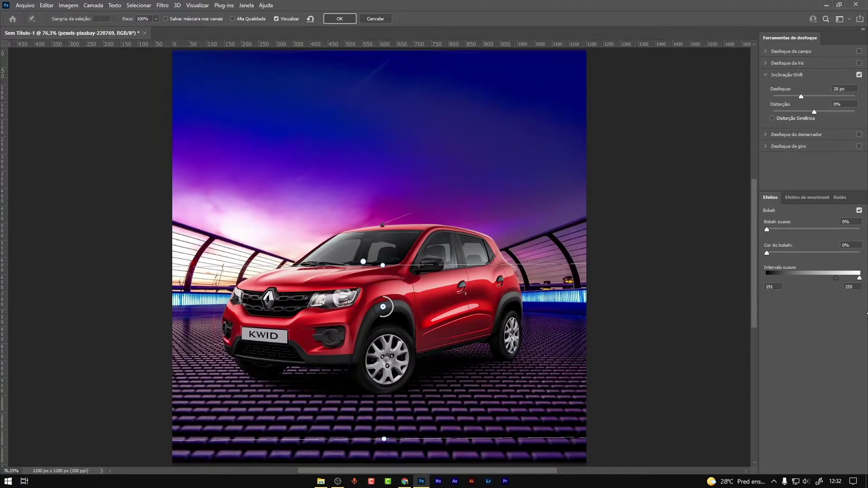
mouse_move(814, 112)
left_mouse_down()
mouse_move(805, 112)
mouse_move(829, 112)
mouse_move(795, 112)
left_mouse_up()
left_click_drag(767, 230, 800, 230)
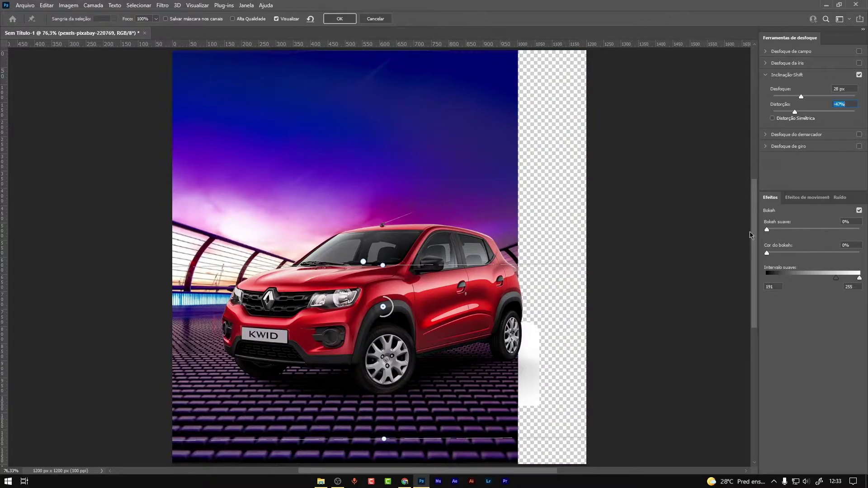
mouse_move(767, 253)
left_mouse_down()
mouse_move(796, 253)
mouse_move(779, 230)
mouse_move(807, 252)
left_mouse_up()
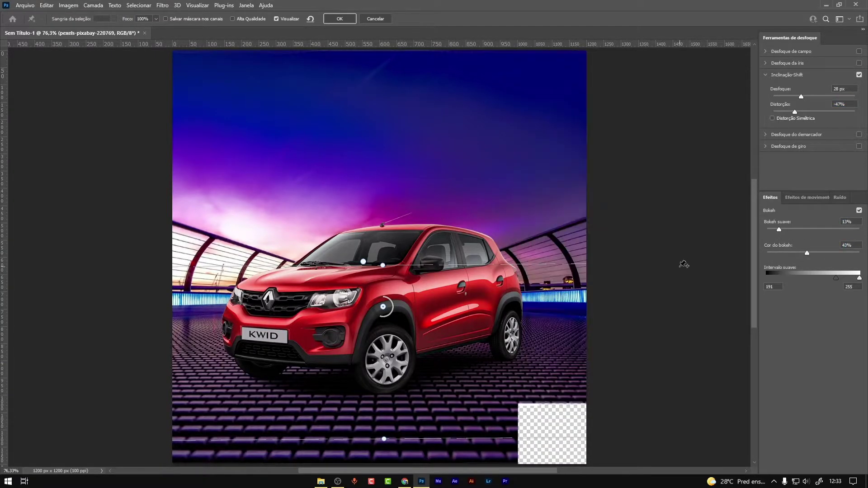
left_click(354, 19)
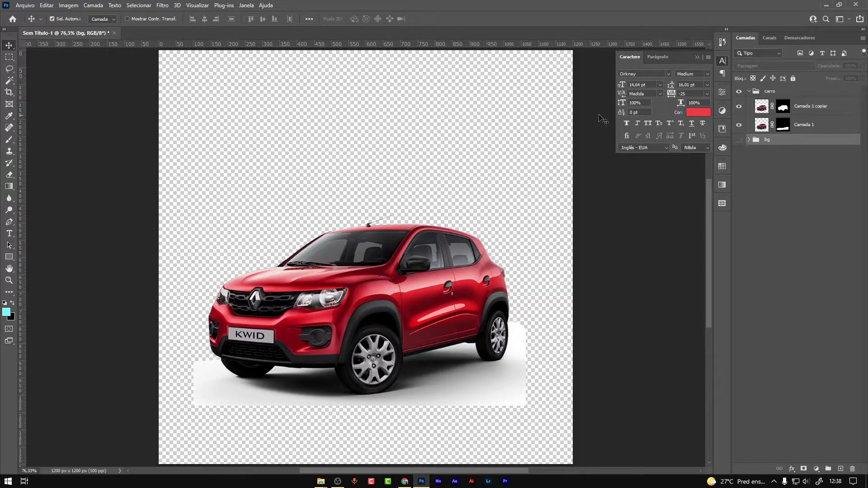
Step: Collapse the carro group, show and expand the bg group, and select the bridge photo
left_click(752, 91)
left_click(739, 103)
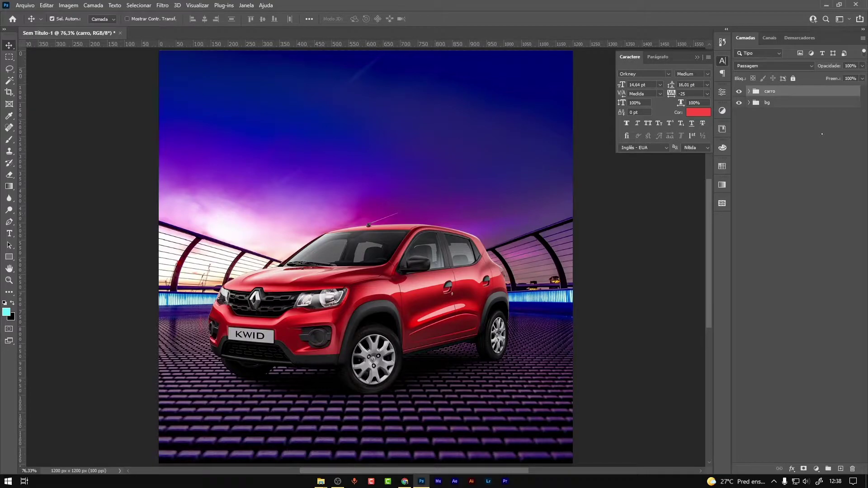
left_click(749, 102)
left_click(769, 118)
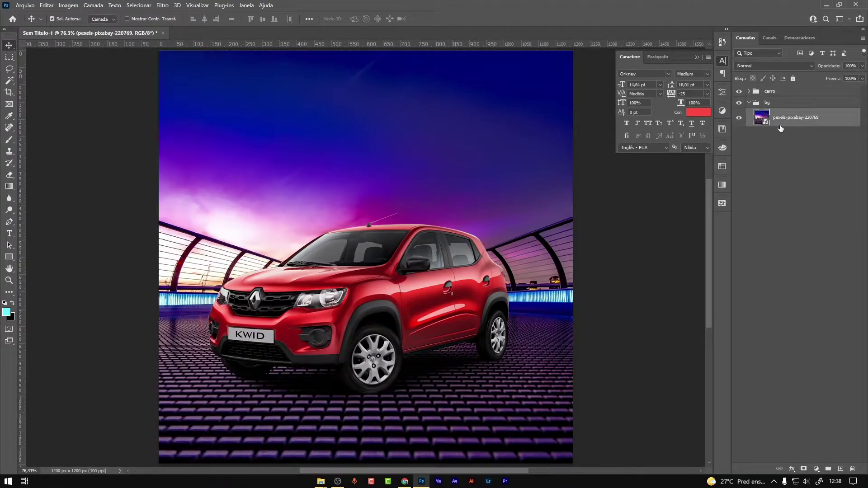
Step: Start a new Tilt-Shift blur on the bridge photo at 293 px, with the sharp band at the car
left_click(163, 5)
mouse_move(187, 147)
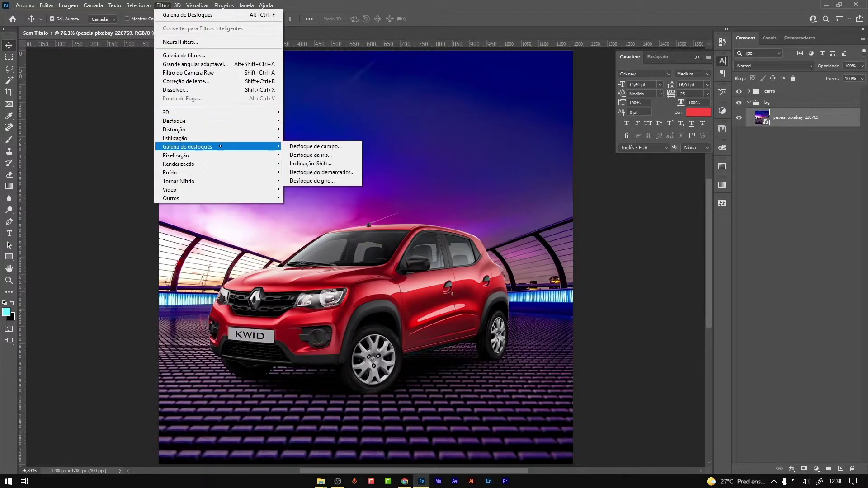
left_click(337, 165)
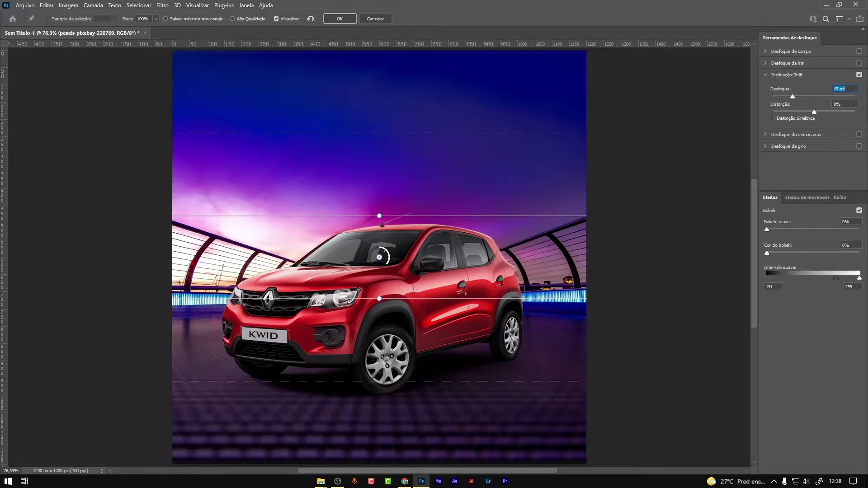
mouse_move(381, 251)
left_mouse_down()
mouse_move(374, 266)
mouse_move(389, 259)
left_mouse_up()
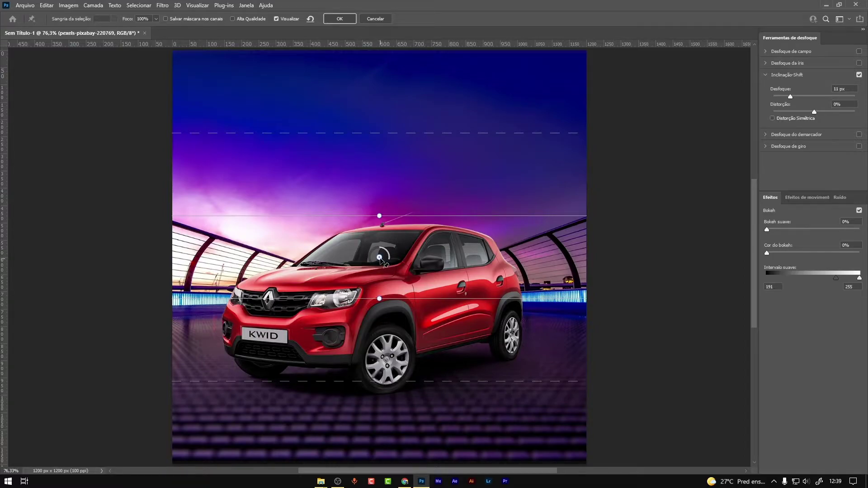
left_click_drag(383, 260, 380, 319)
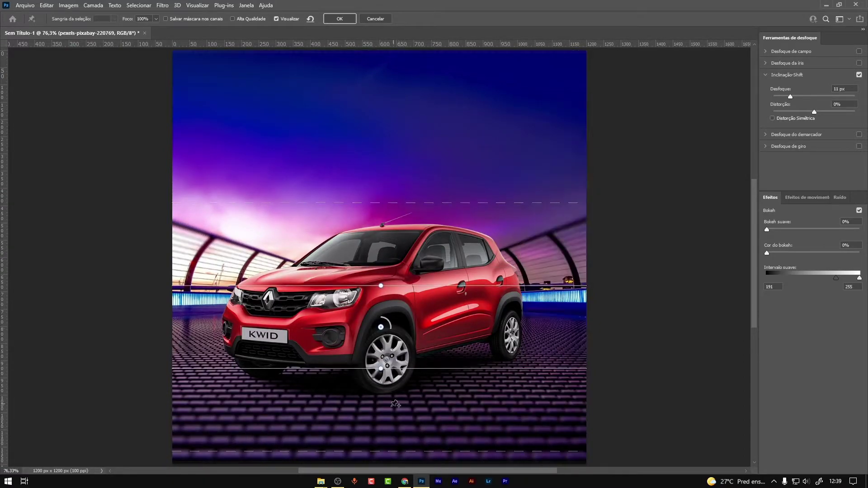
scroll(404, 470, "down", 1)
scroll(404, 471, "down", 1)
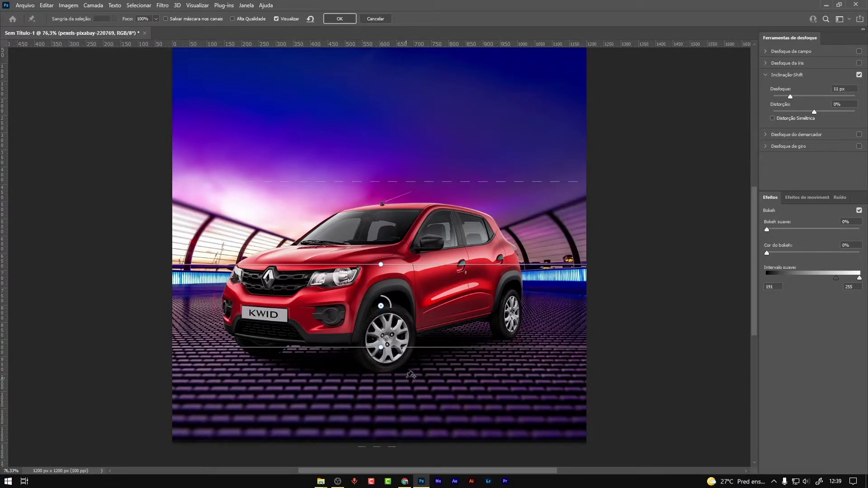
mouse_move(382, 348)
left_mouse_down()
mouse_move(394, 356)
mouse_move(387, 374)
left_mouse_up()
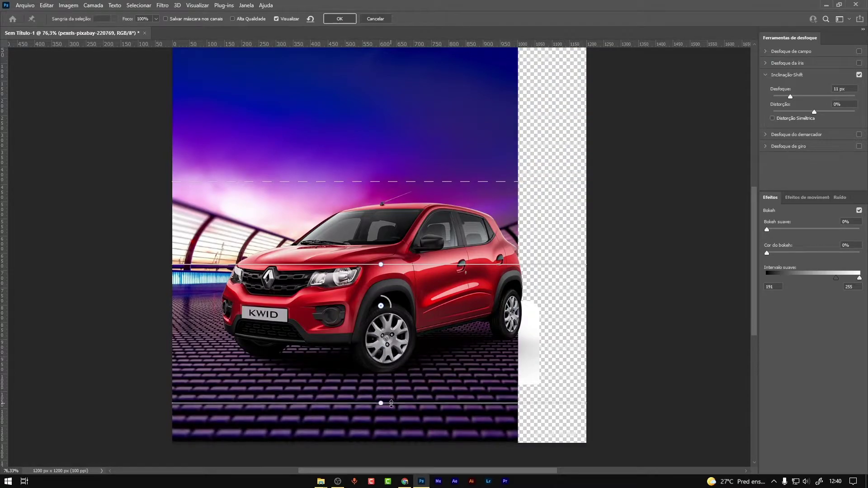
left_click_drag(415, 182, 415, 129)
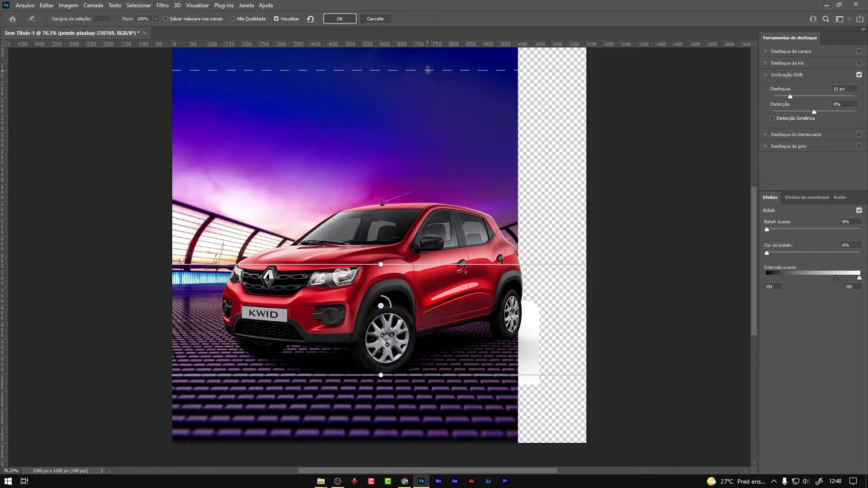
left_click_drag(442, 50, 469, 55)
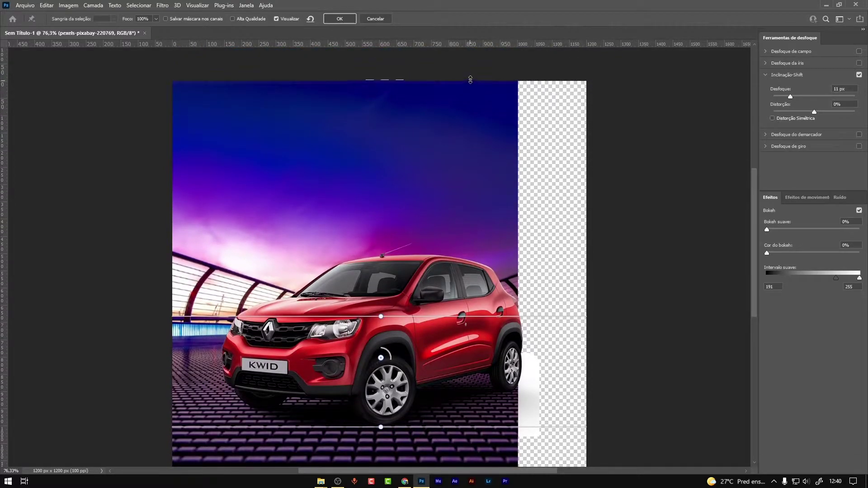
mouse_move(380, 316)
left_mouse_down()
mouse_move(383, 276)
mouse_move(380, 310)
left_mouse_up()
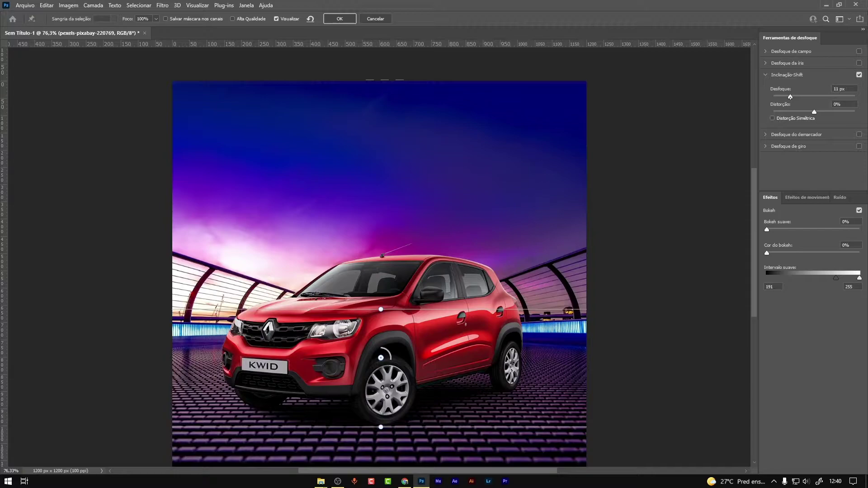
left_click_drag(790, 97, 842, 97)
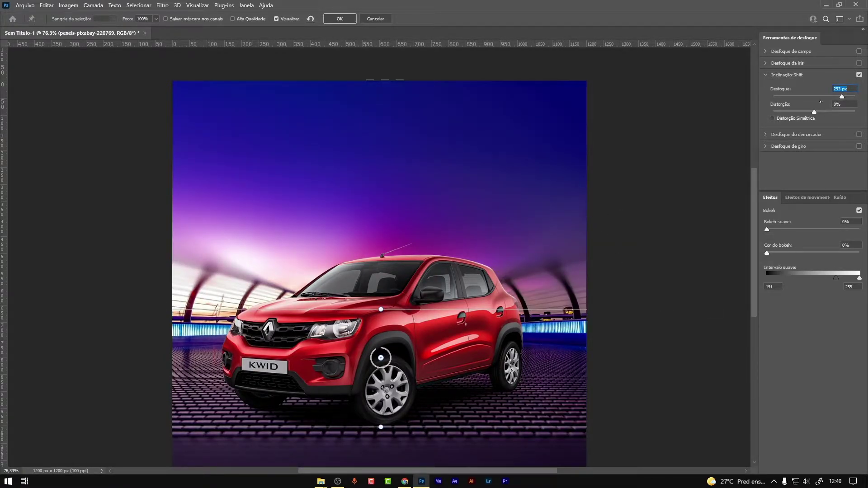
Step: Settle the Tilt-Shift blur at 95 px with adjusted focus lines and Bokeh suave 0%, then apply
left_click(807, 97)
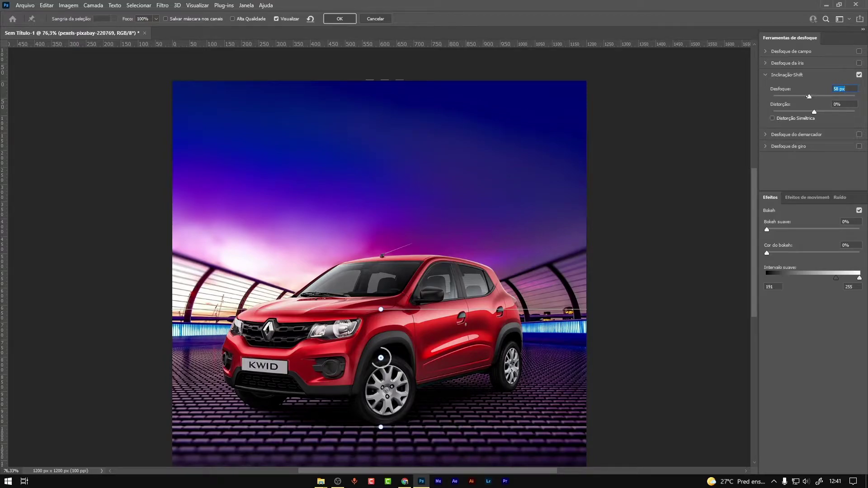
left_click(813, 96)
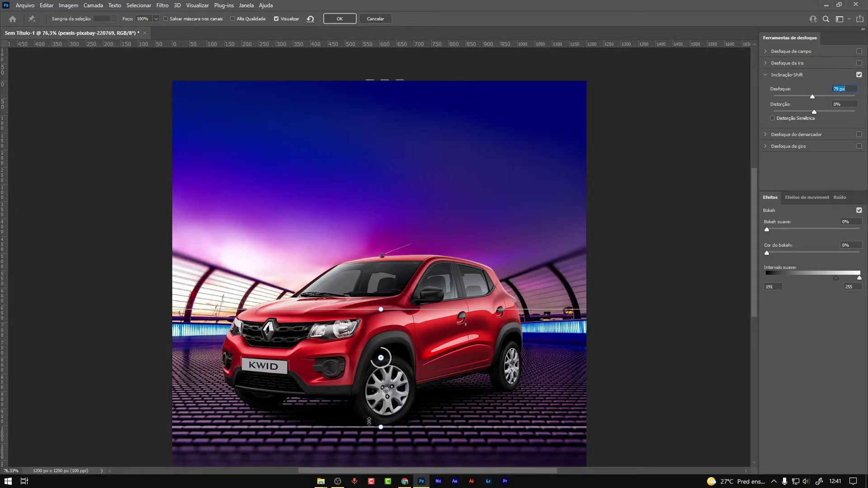
left_click_drag(373, 427, 373, 445)
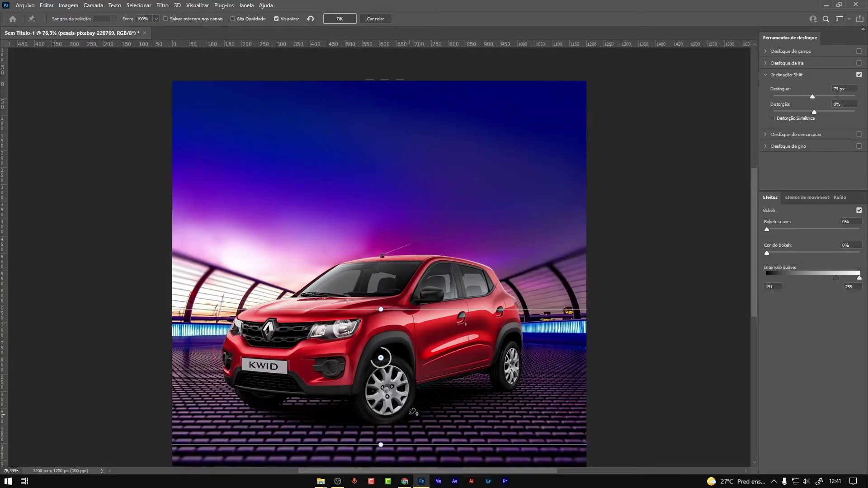
left_click_drag(380, 310, 380, 290)
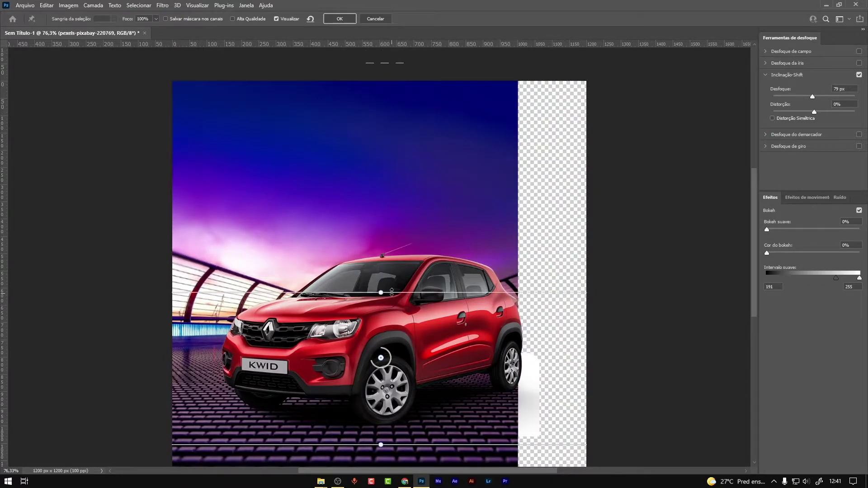
left_click_drag(385, 66, 385, 85)
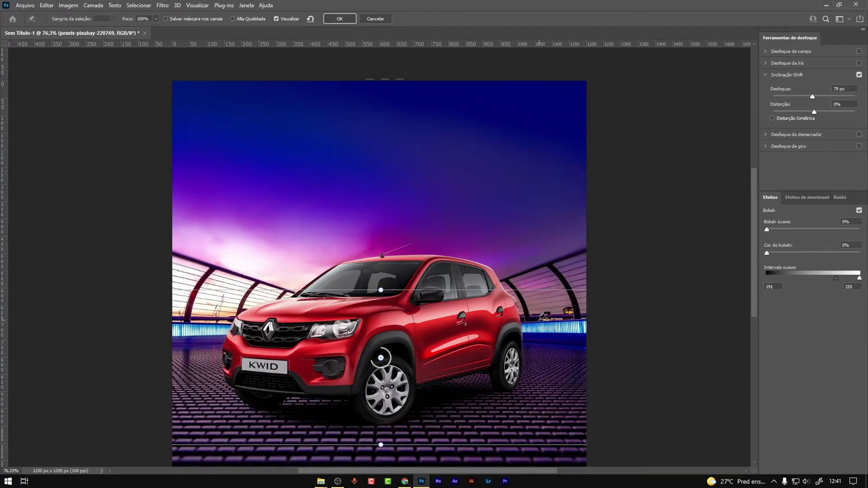
left_click_drag(813, 96, 783, 97)
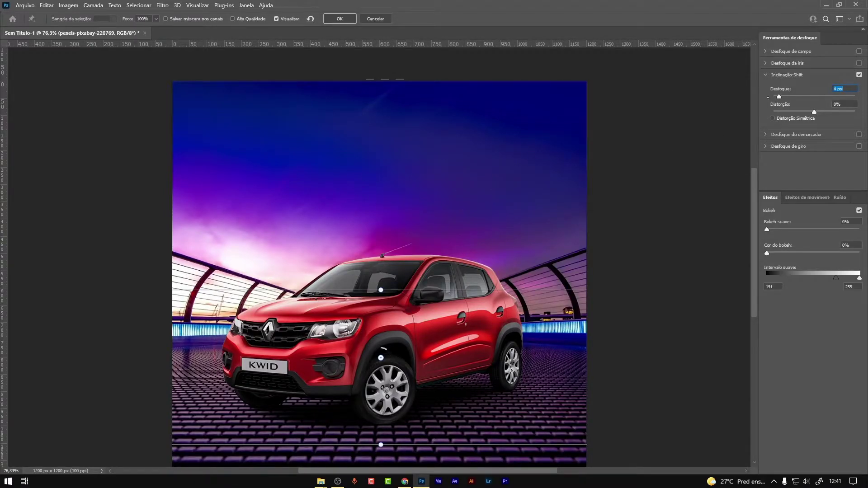
left_click_drag(779, 96, 814, 96)
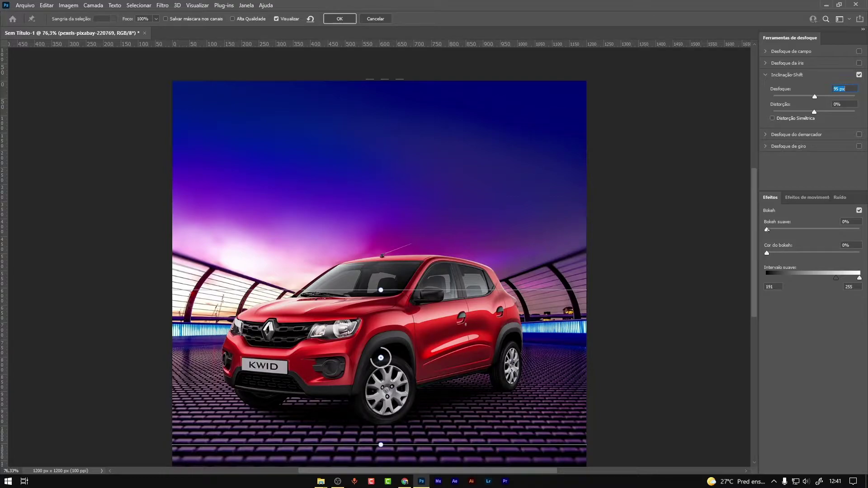
left_click_drag(769, 229, 766, 229)
left_click(342, 20)
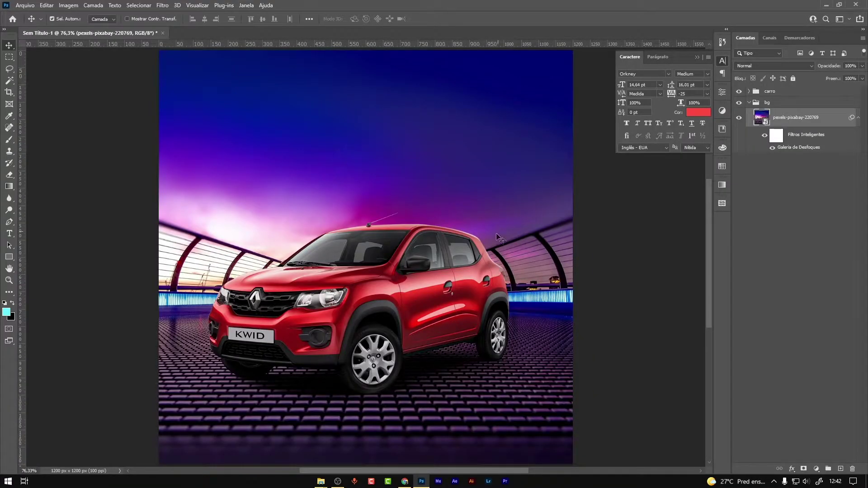
Step: Reopen Galeria de Desfoques, lower the focus line, reduce the blur to 43 px, and reapply
double_click(798, 147)
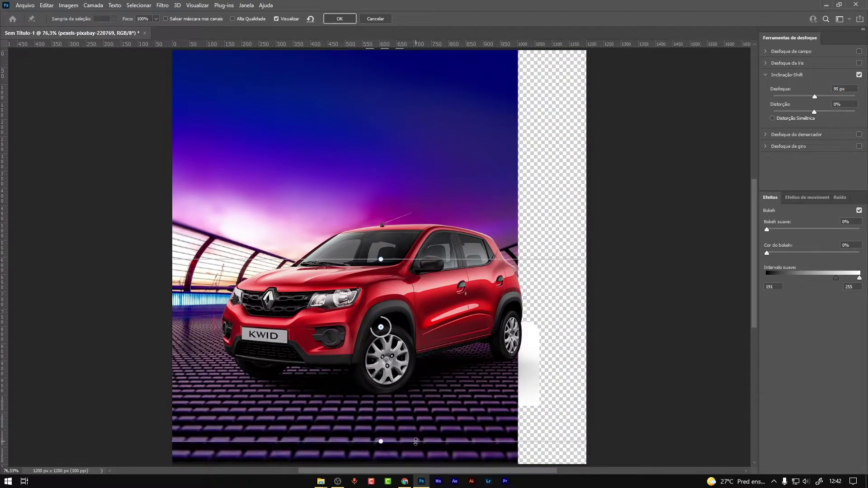
left_click(349, 22)
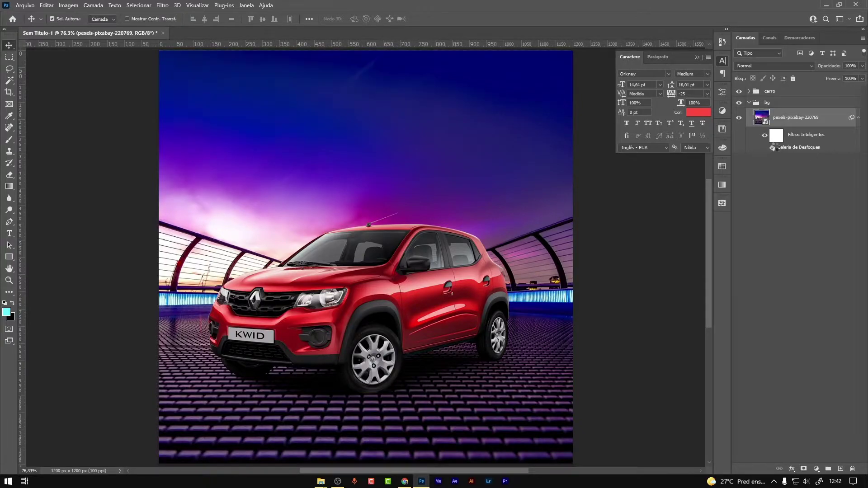
double_click(787, 148)
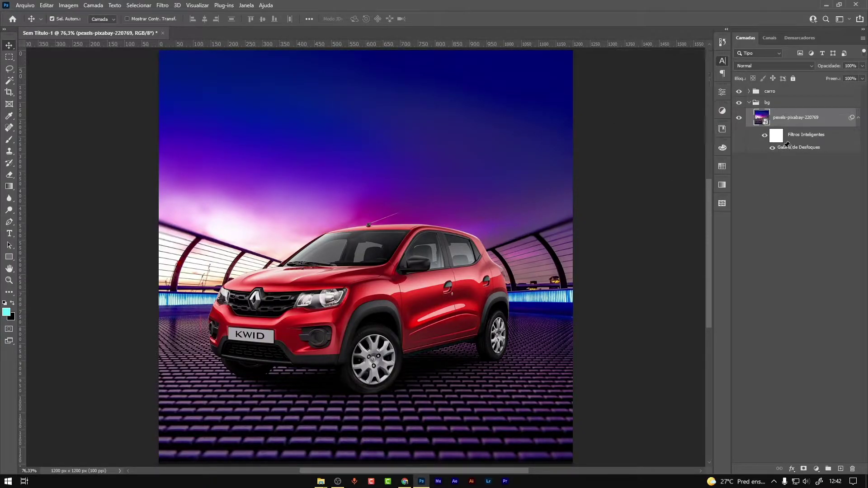
left_click_drag(405, 285, 405, 312)
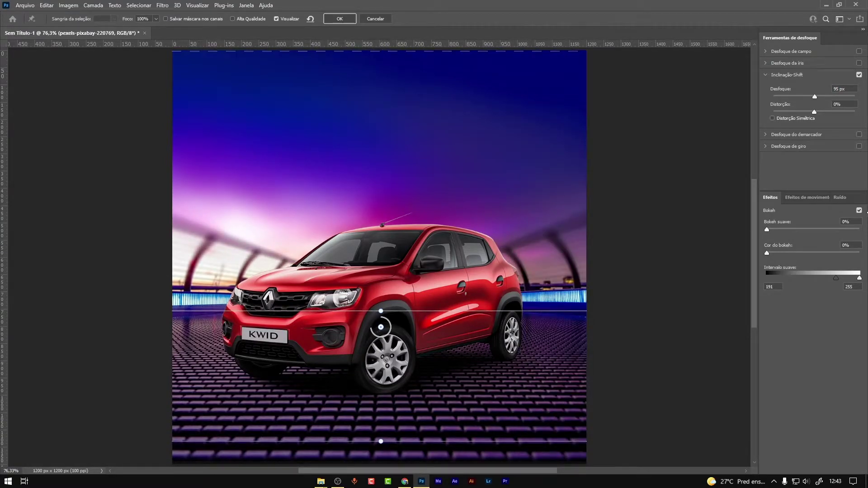
left_click_drag(814, 96, 810, 97)
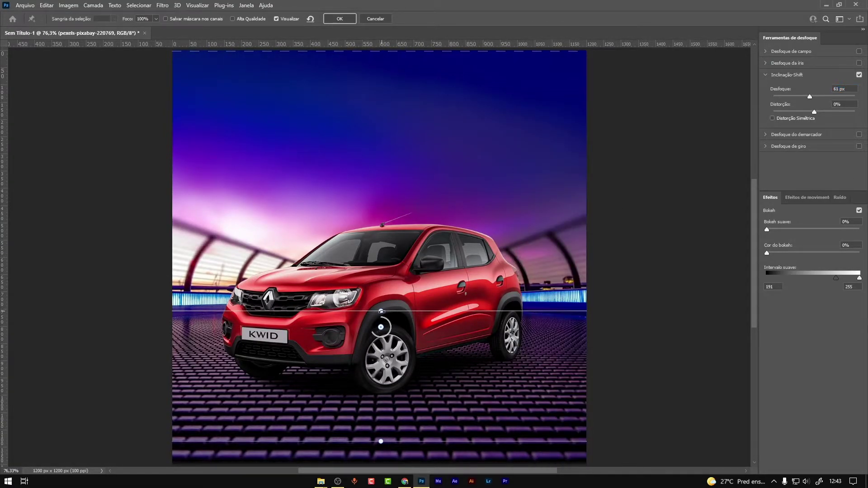
left_click_drag(381, 311, 381, 326)
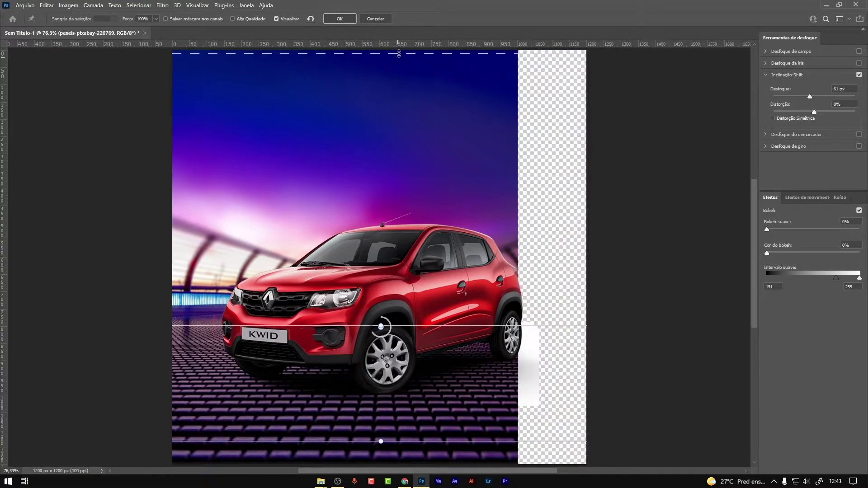
left_click_drag(810, 97, 807, 97)
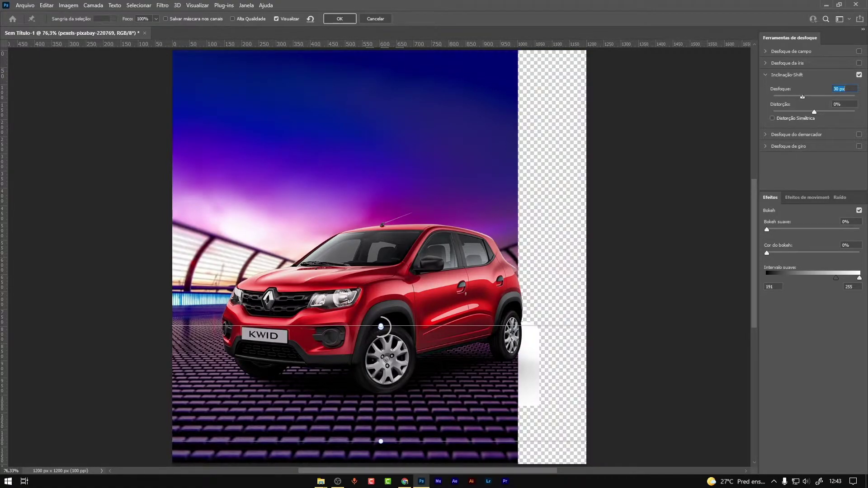
left_click(339, 18)
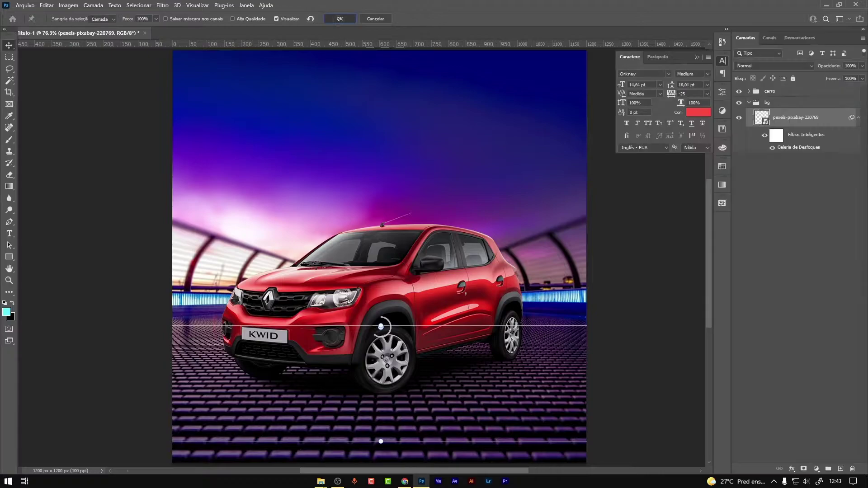
left_click(773, 147)
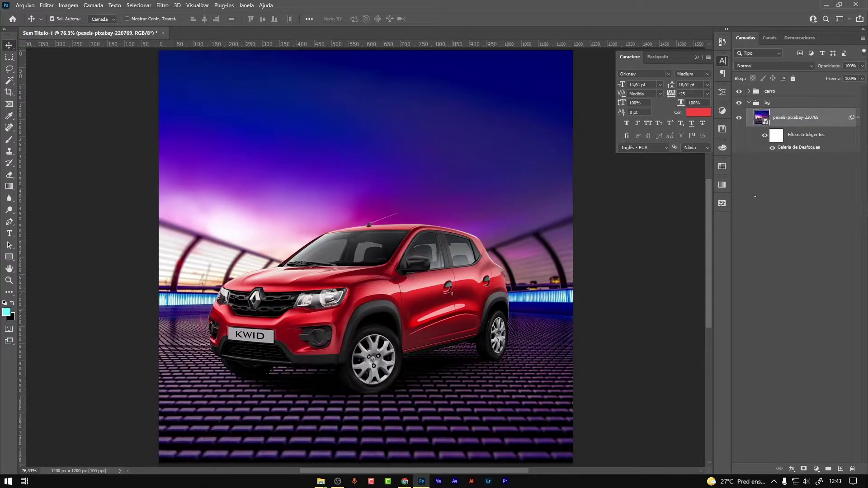
Step: Expand the carro group and select the Camada 1 copiar layer mask
left_click(749, 92)
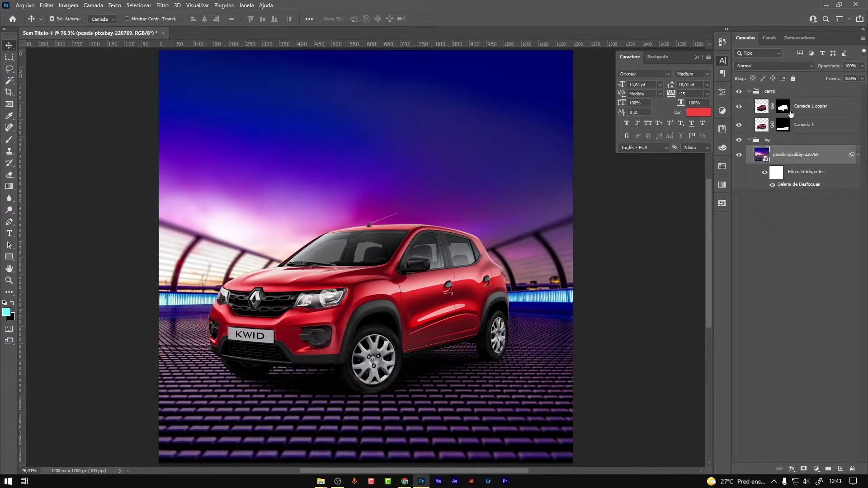
left_click(790, 112)
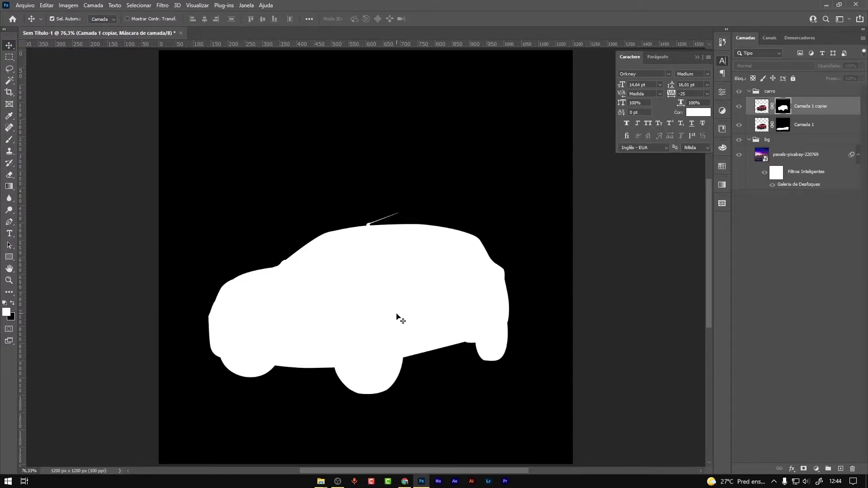
Step: Blur the car mask's roof and lower edges with a size-35 Blur brush, then view the full composite
scroll(362, 372, "up", 1)
scroll(362, 373, "up", 1)
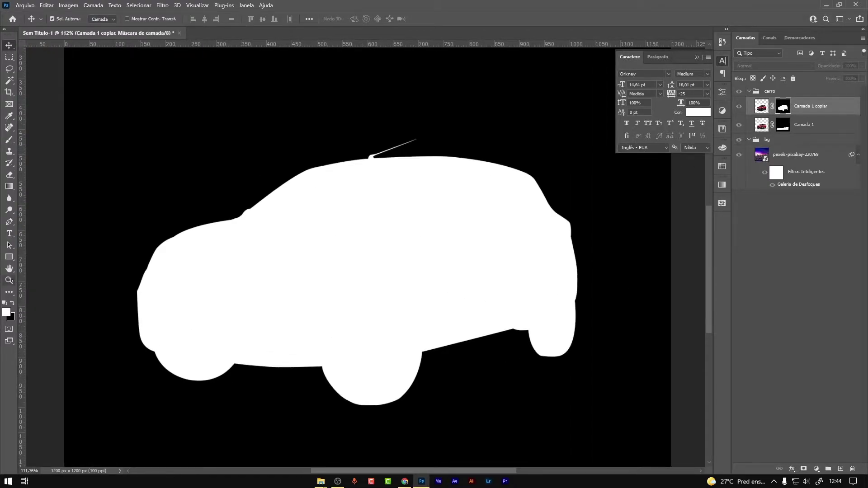
key("z")
left_click_drag(362, 261, 354, 266)
left_click(170, 279, "alt")
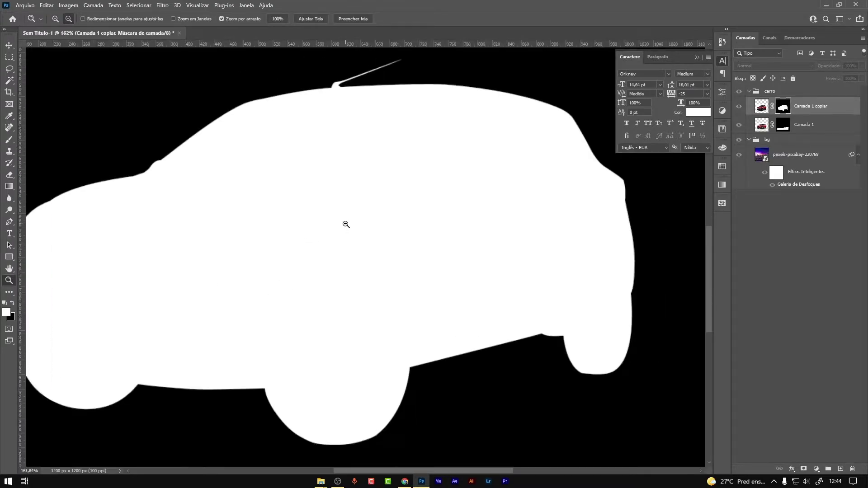
left_click(345, 225, "alt")
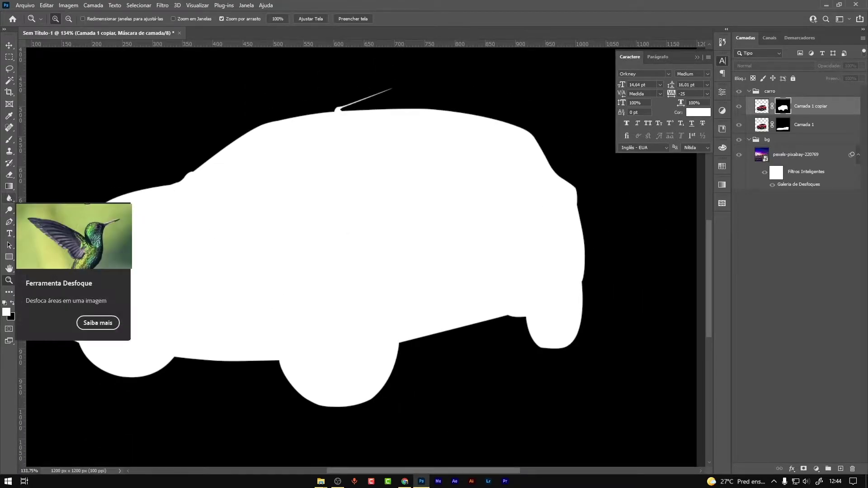
left_click(9, 198)
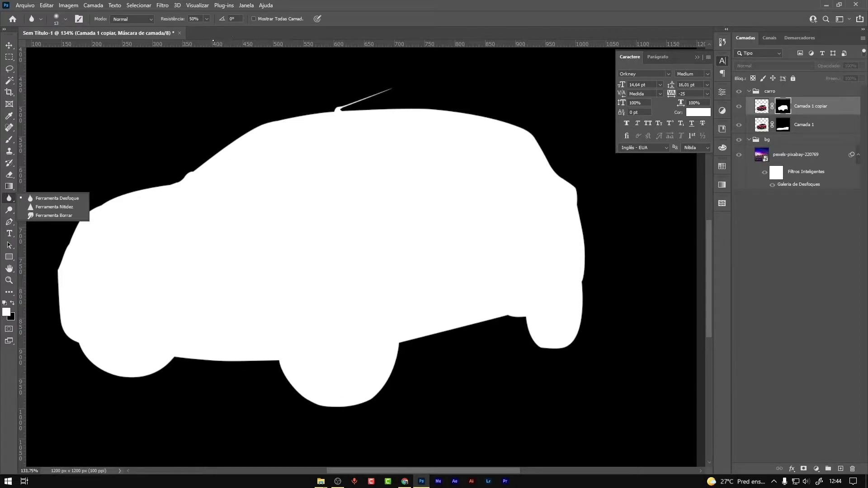
left_click(54, 198)
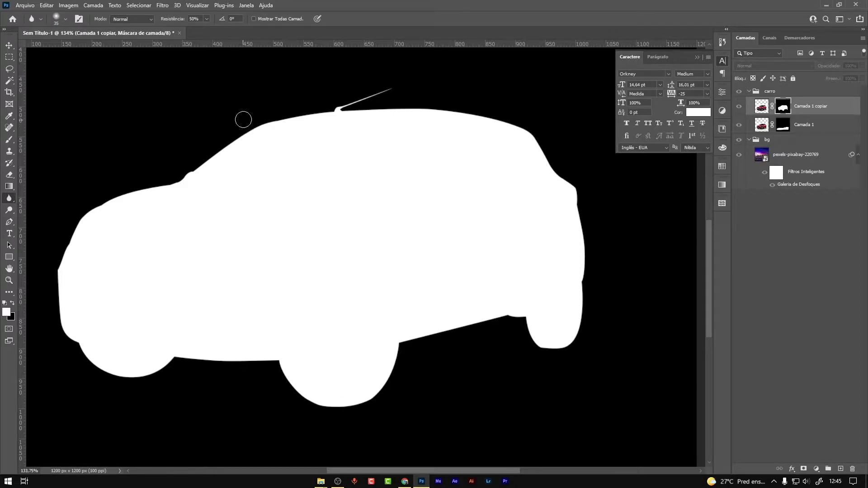
mouse_move(244, 128)
left_mouse_down()
mouse_move(129, 192)
mouse_move(47, 315)
left_mouse_up()
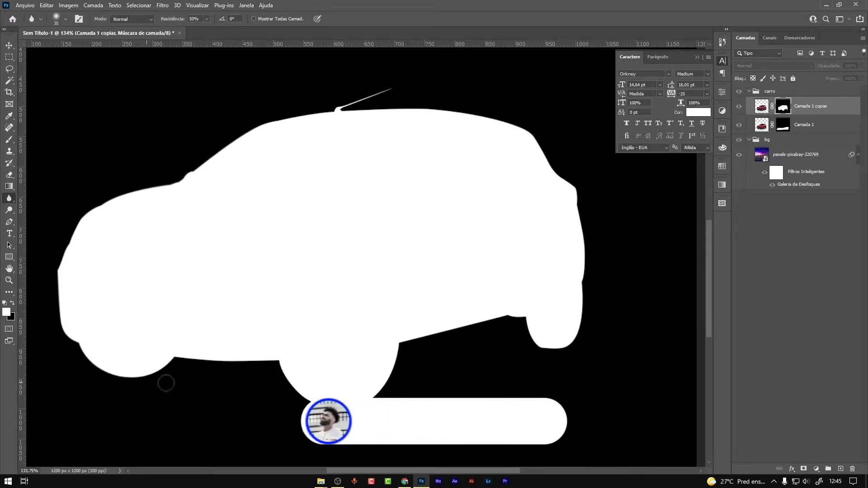
mouse_move(166, 383)
left_mouse_down()
mouse_move(583, 338)
mouse_move(552, 183)
mouse_move(533, 138)
mouse_move(466, 114)
mouse_move(382, 103)
mouse_move(271, 117)
left_mouse_up()
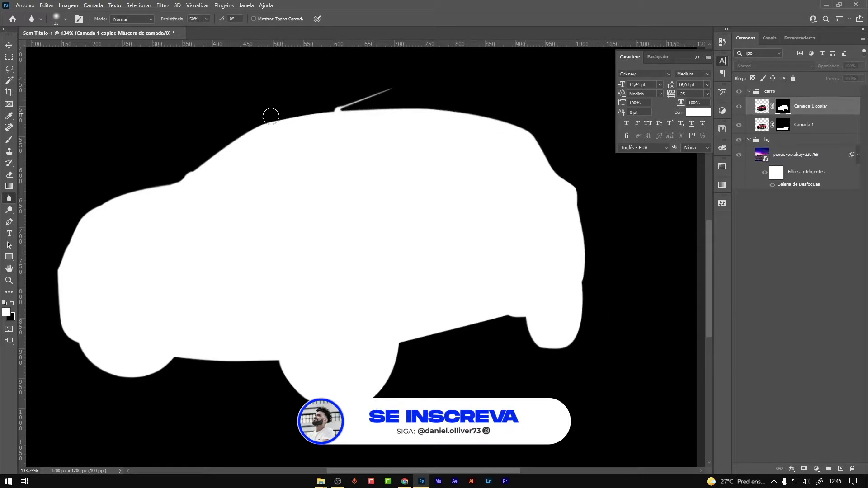
left_click(780, 113, "alt")
key("ctrl+0")
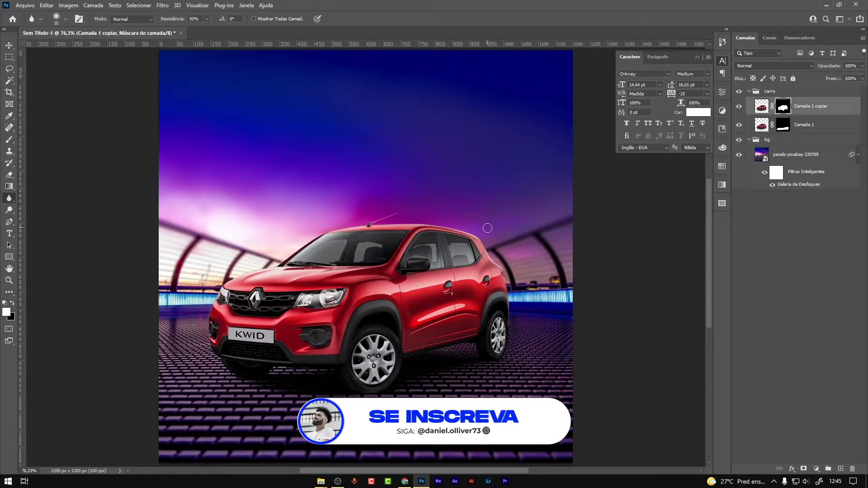
Step: Add an Exposure layer clipped to Camada 1 copiar, with exposure at +1.22 and Offset 0
scroll(330, 256, "up", 2)
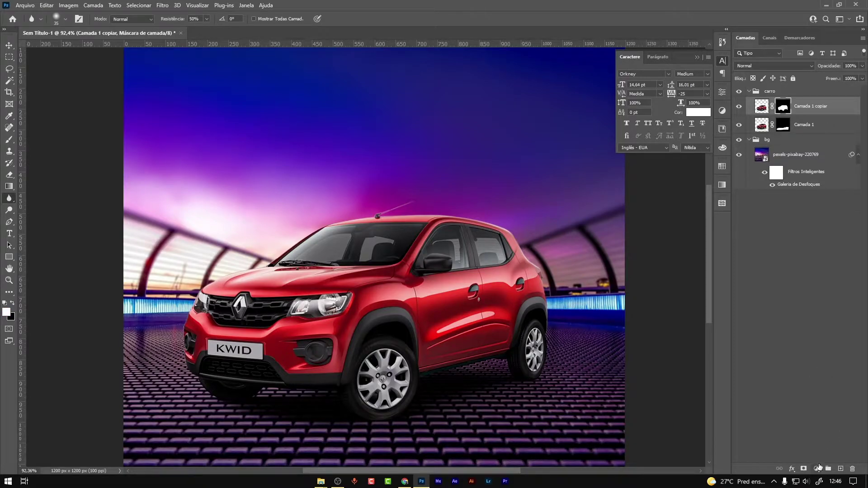
left_click(818, 468)
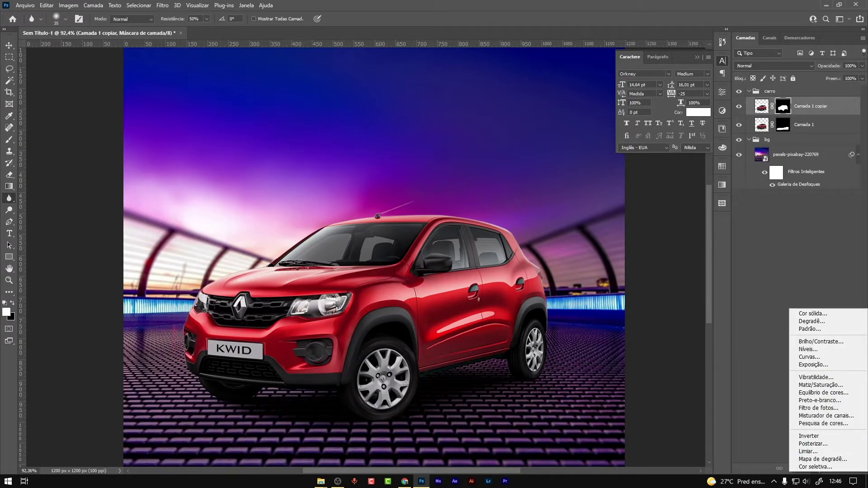
left_click(722, 111)
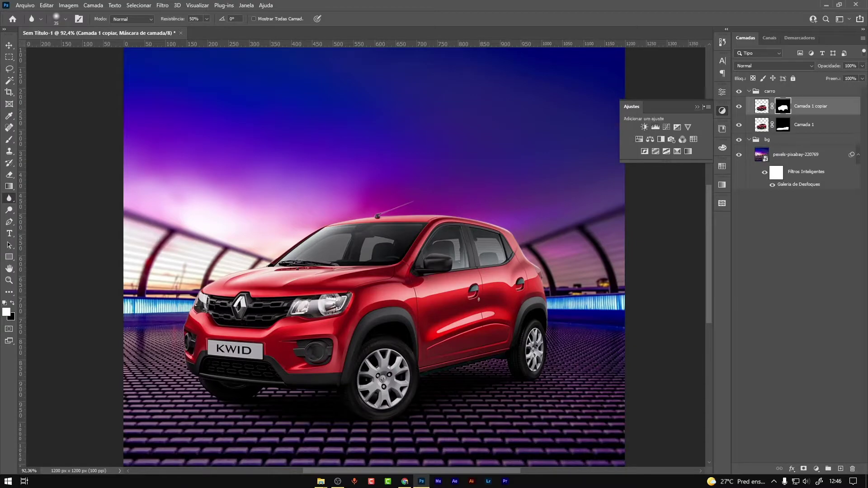
left_click(246, 5)
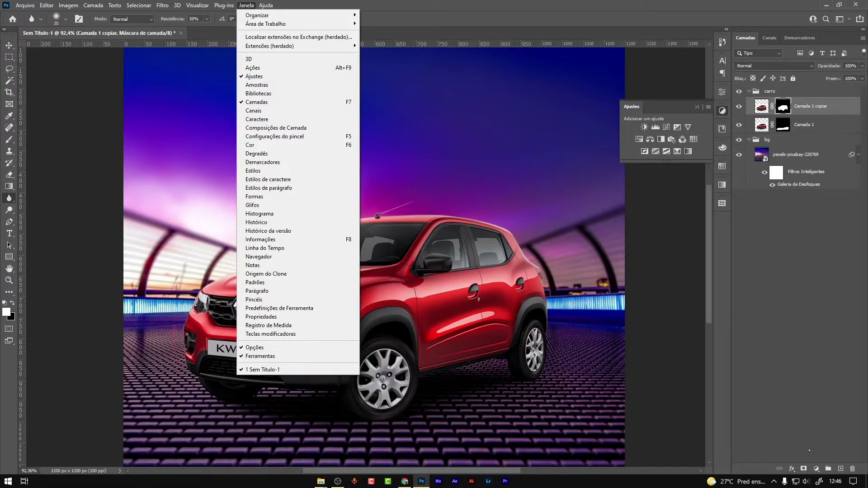
left_click(816, 468)
left_click(812, 362)
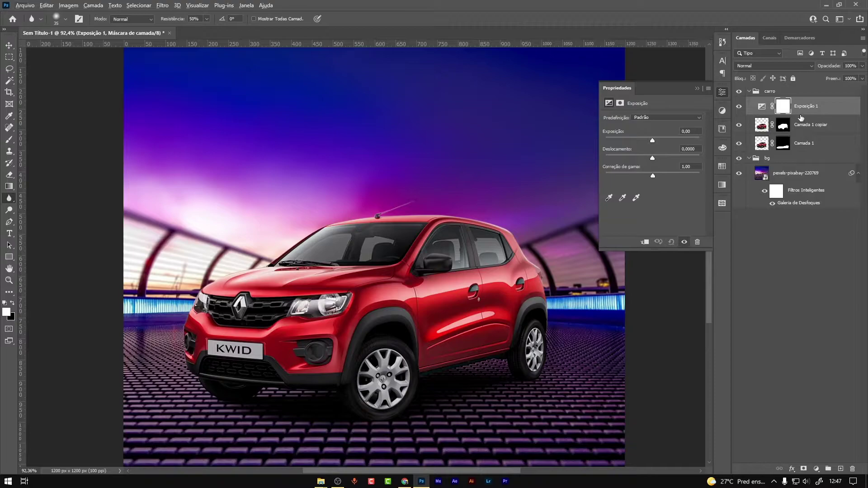
left_click(797, 126, "alt")
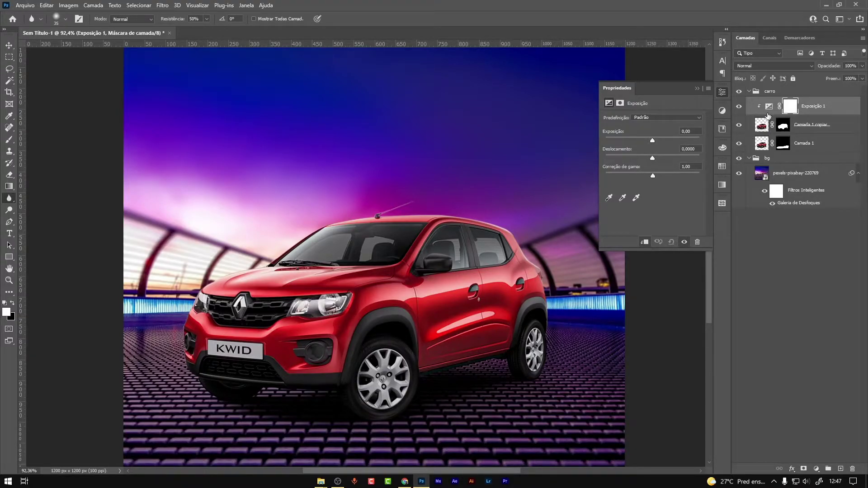
left_click_drag(659, 140, 660, 157)
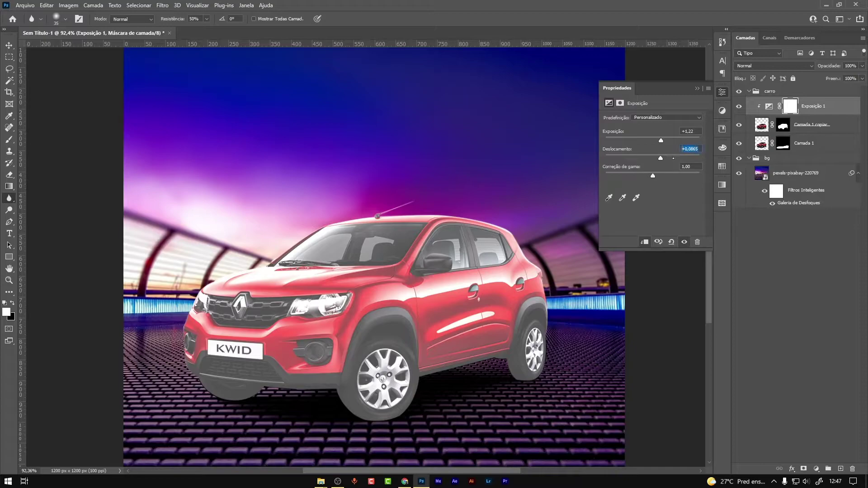
type("0")
left_click(697, 88)
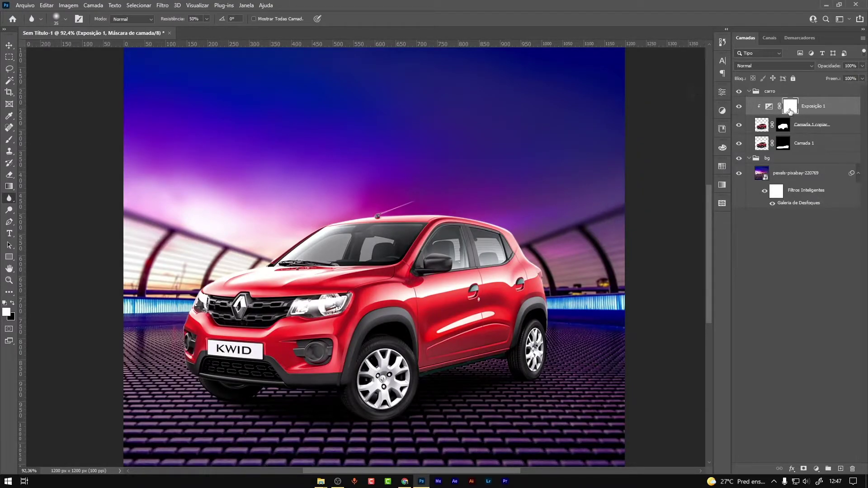
Step: Invert the Exposição 1 mask and paint white highlights onto the car's front and roof
key("ctrl+i")
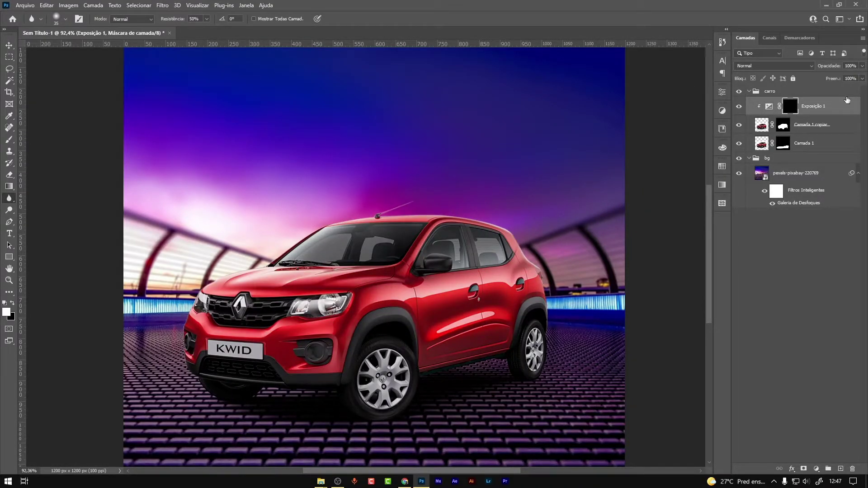
scroll(320, 239, "up", 5)
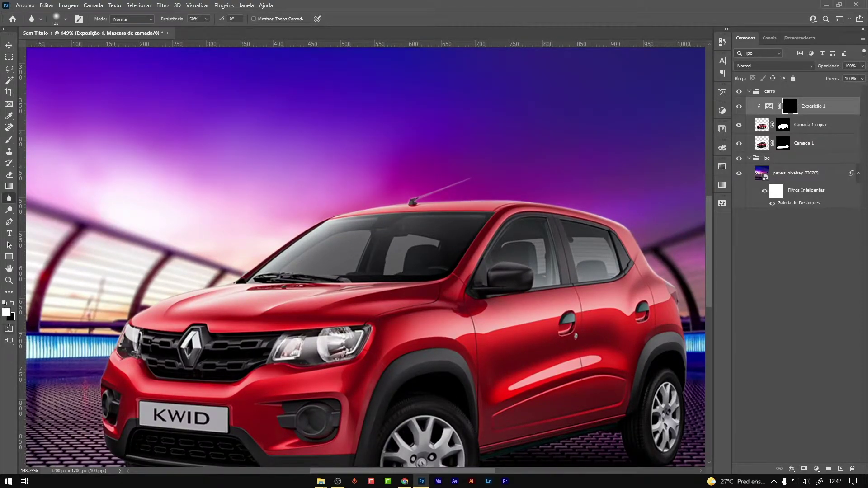
key("x")
key("x")
key("x")
key("x")
key("x")
key("x")
key("x")
key("x")
key("x")
key("x")
key("bracketright")
key("bracketright")
key("bracketright")
key("bracketright")
key("bracketright")
key("bracketright")
key("bracketright")
key("bracketright")
key("b")
left_click_drag(204, 265, 202, 270)
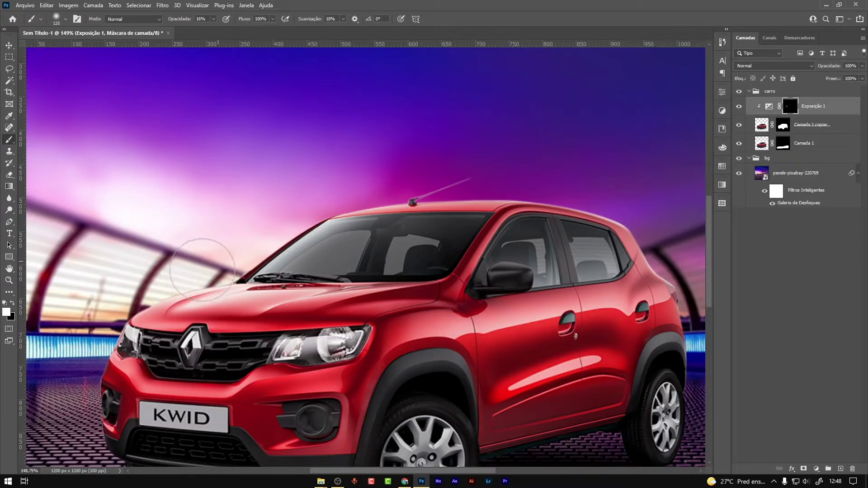
key("bracketleft")
left_click_drag(409, 199, 436, 180)
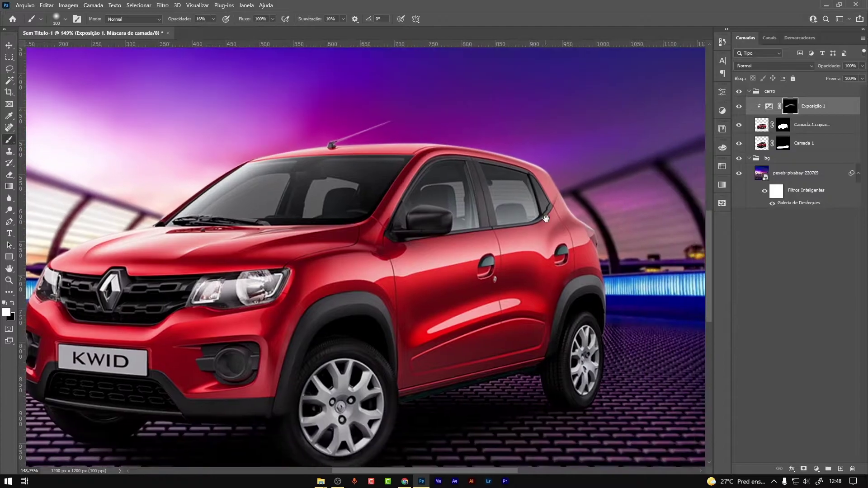
mouse_move(693, 333)
left_mouse_down()
mouse_move(613, 276)
mouse_move(759, 279)
left_mouse_up()
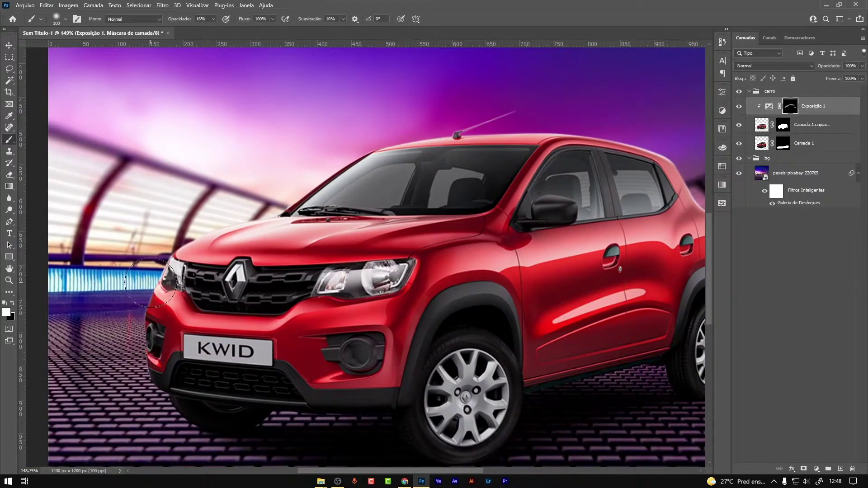
left_click_drag(214, 20, 236, 30)
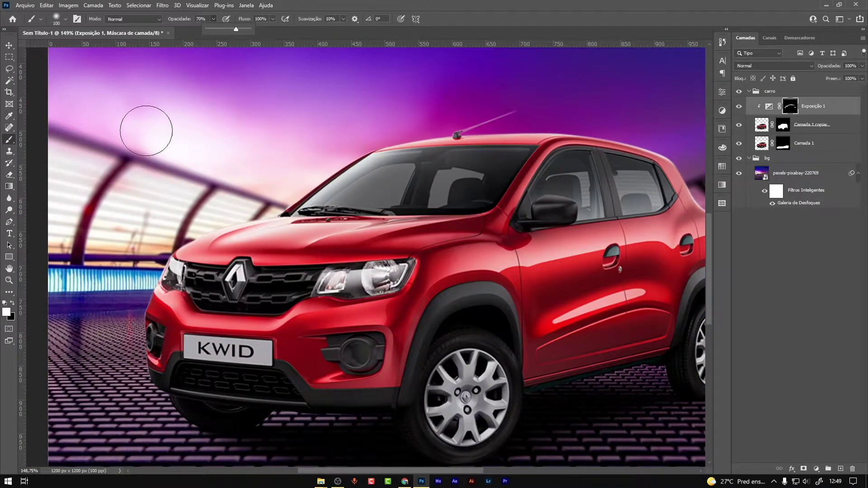
left_click_drag(185, 246, 96, 261)
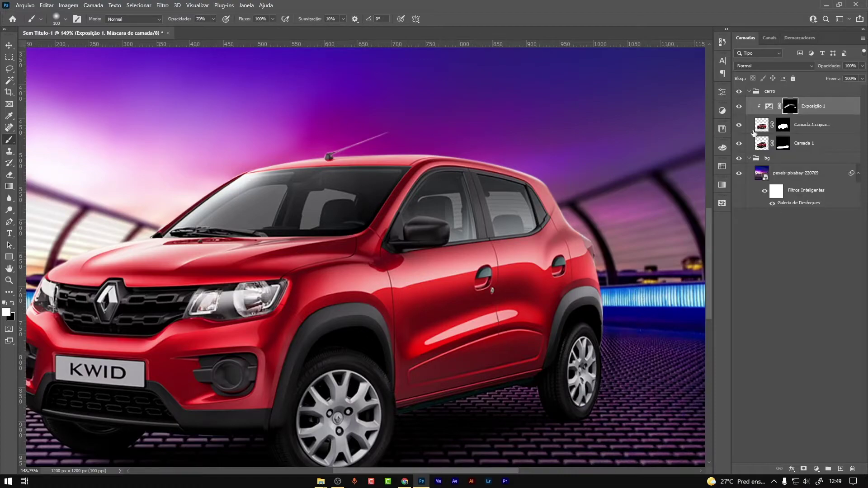
Step: Compare Exposição 1 on and off, then set its layer opacity to 68%
left_click(742, 108)
left_click(740, 107)
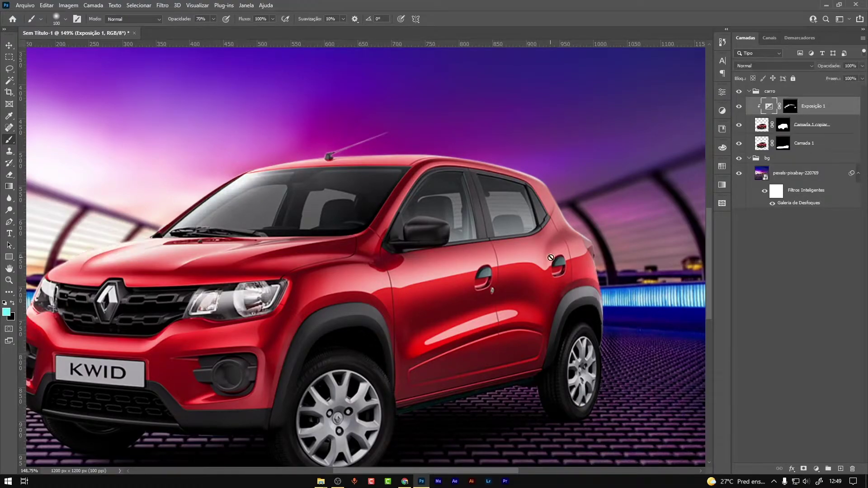
left_click(790, 106)
scroll(311, 303, "left", 2)
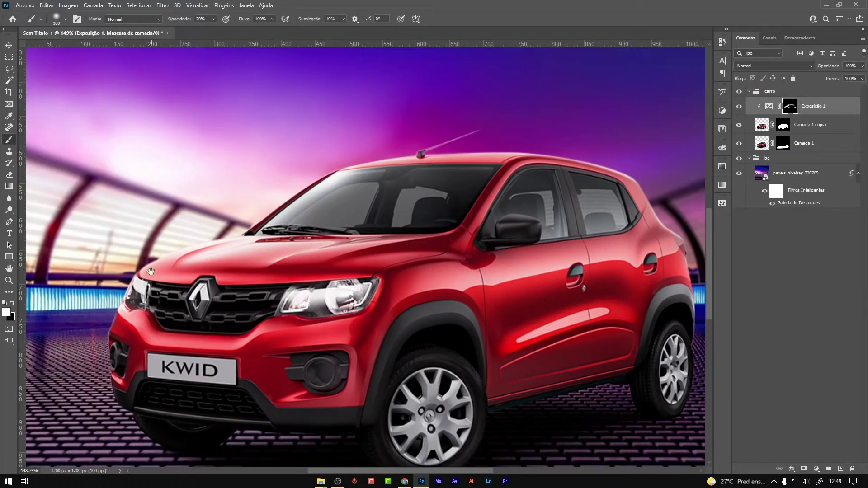
scroll(311, 303, "down", 3)
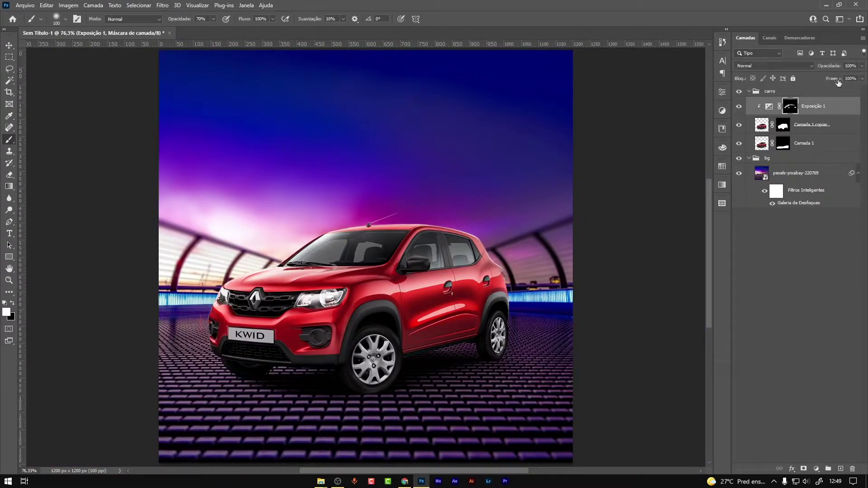
left_click_drag(836, 67, 825, 68)
key("v")
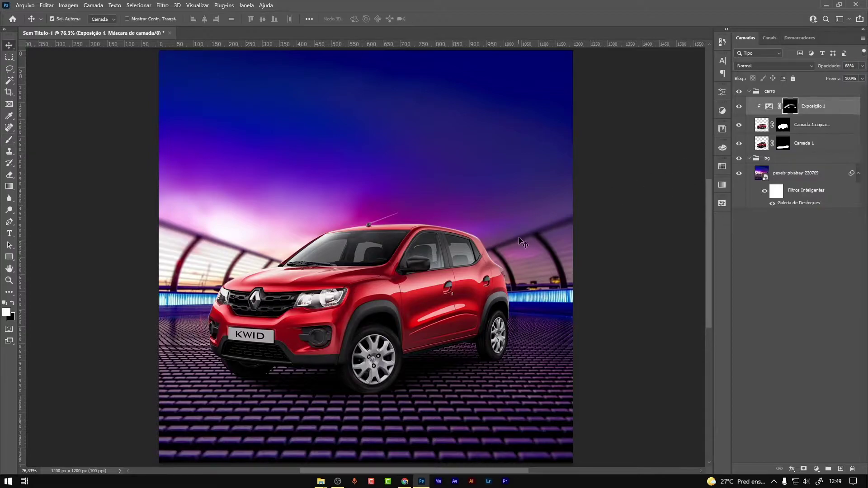
scroll(267, 271, "up", 3)
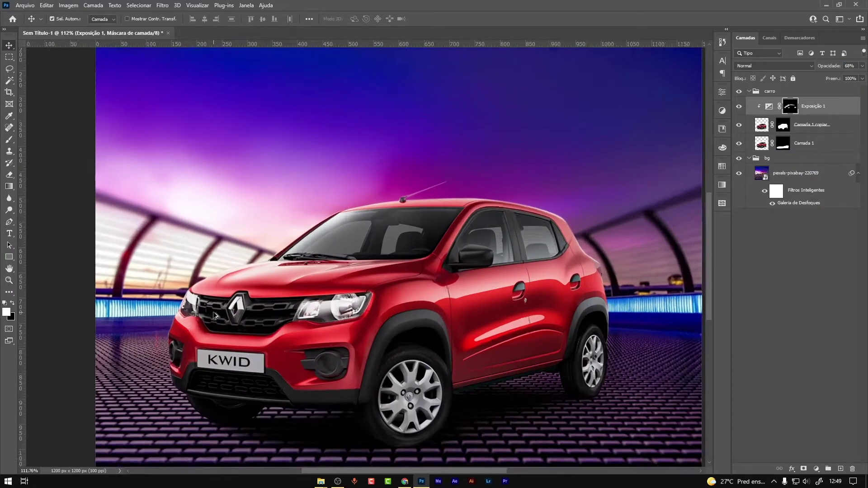
scroll(254, 274, "down", 1)
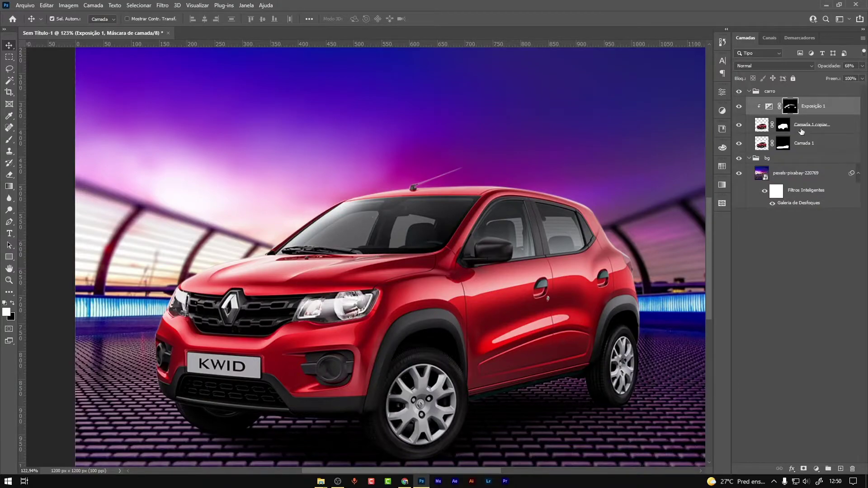
key("ctrl+2")
Step: Add a light pink (#f4d5e3) Solid Color fill sampled from the sky, placed atop the carro group
left_click(816, 470)
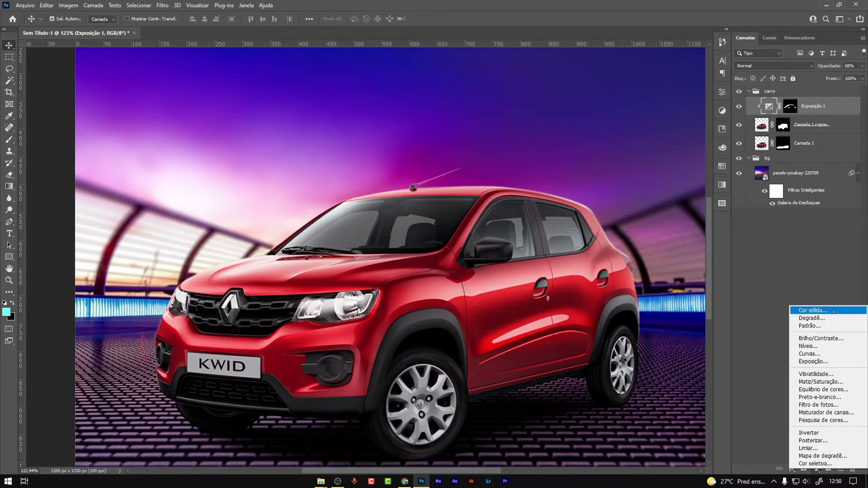
left_click(804, 312)
left_click(818, 141)
mouse_move(789, 106)
left_mouse_down()
mouse_move(788, 171)
mouse_move(757, 226)
left_mouse_up()
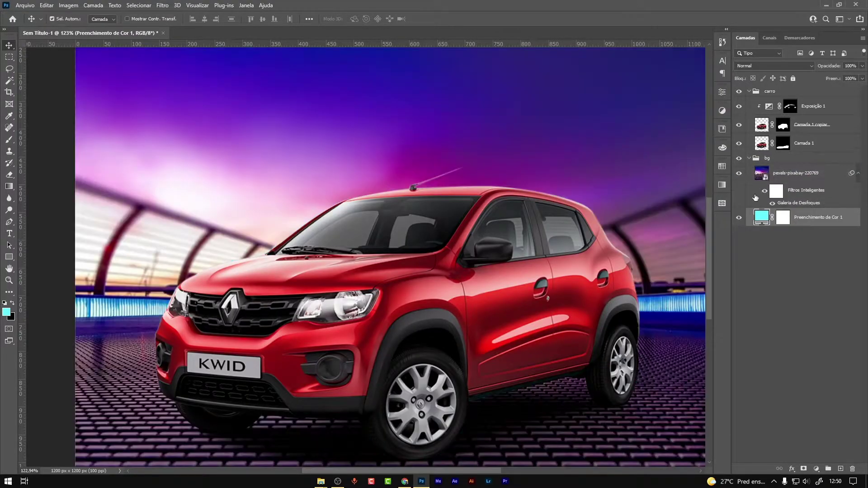
double_click(763, 221)
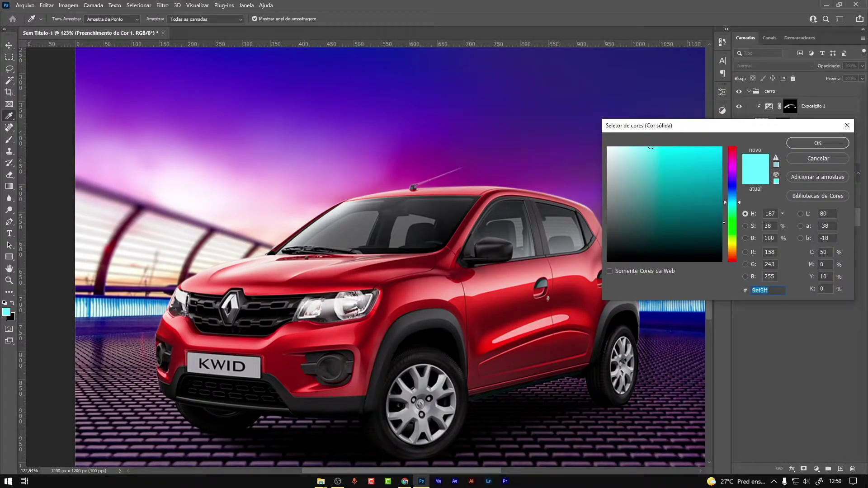
left_click_drag(747, 132, 758, 213)
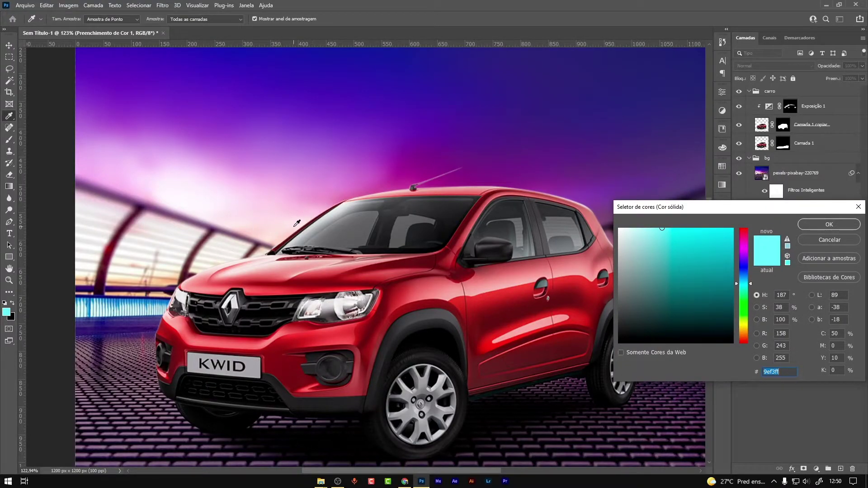
left_click(300, 212)
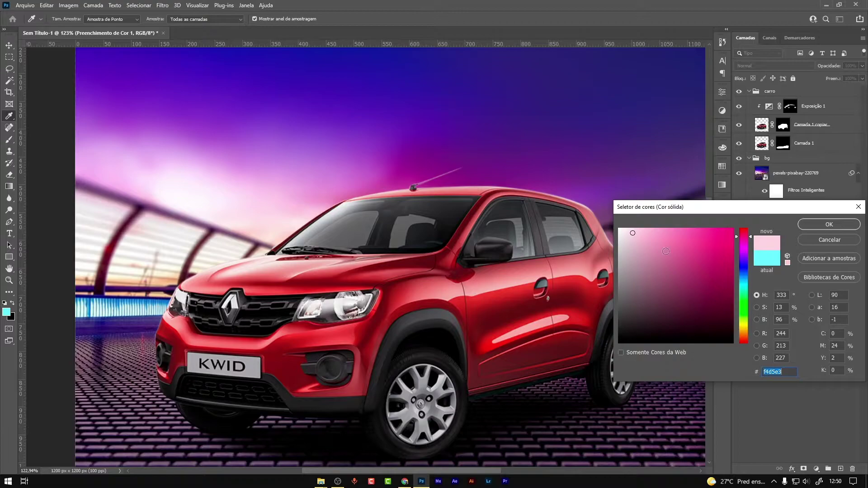
left_click(827, 225)
left_click_drag(825, 226, 764, 98)
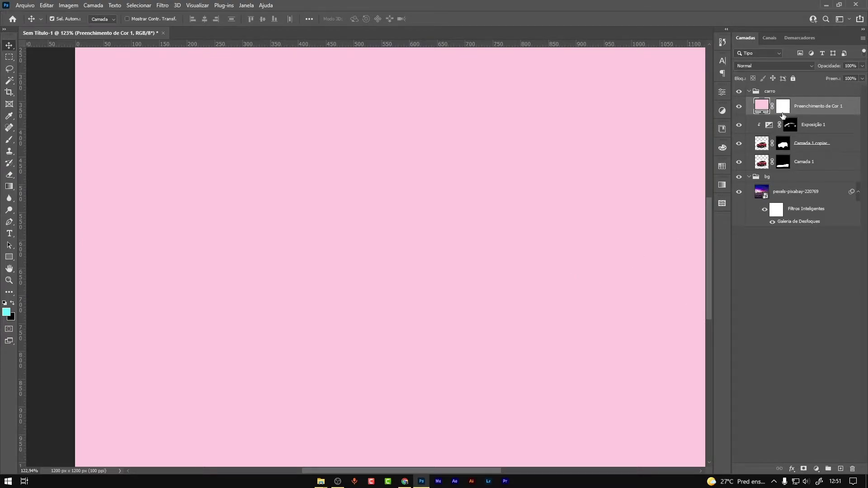
left_click(805, 115, "alt")
Step: Fill the pink fill's mask black and paint a pink glow above the car's hood
key("ctrl+i")
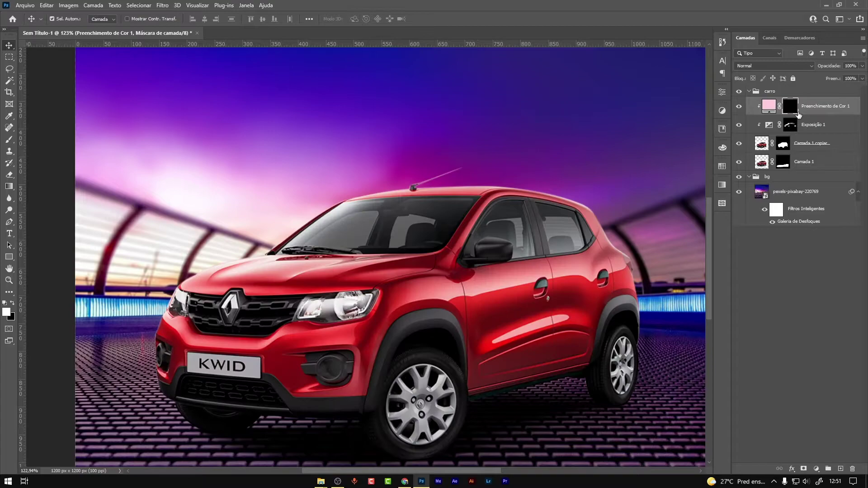
key("b")
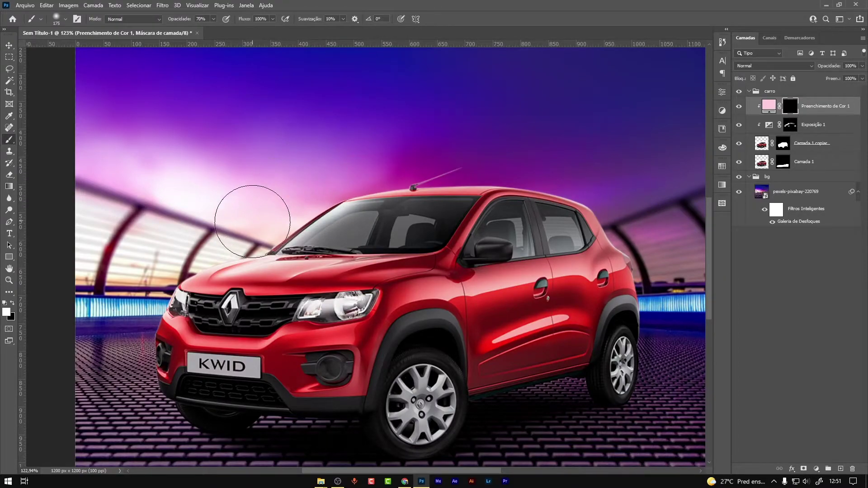
mouse_move(190, 240)
left_mouse_down()
mouse_move(316, 180)
mouse_move(449, 140)
mouse_move(624, 159)
mouse_move(641, 174)
left_mouse_up()
key("bracketright")
key("bracketright")
key("bracketright")
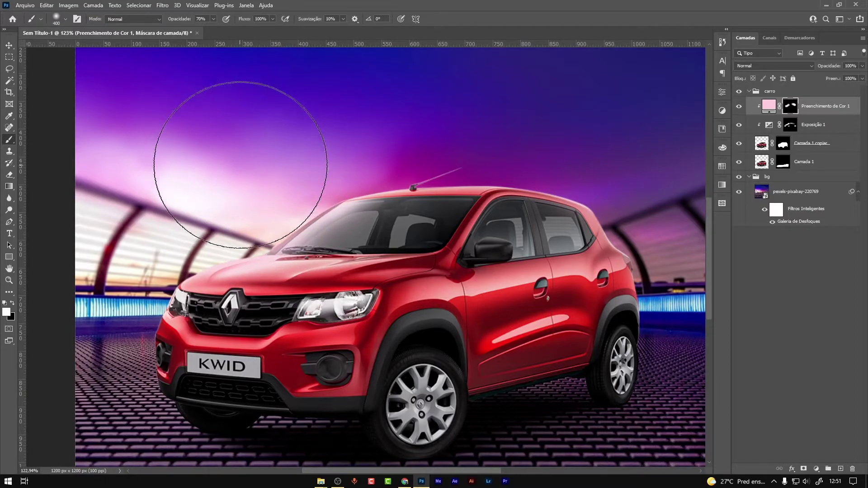
Step: Set the pink fill to Luz Linear blending at about 30% opacity
left_click(773, 65)
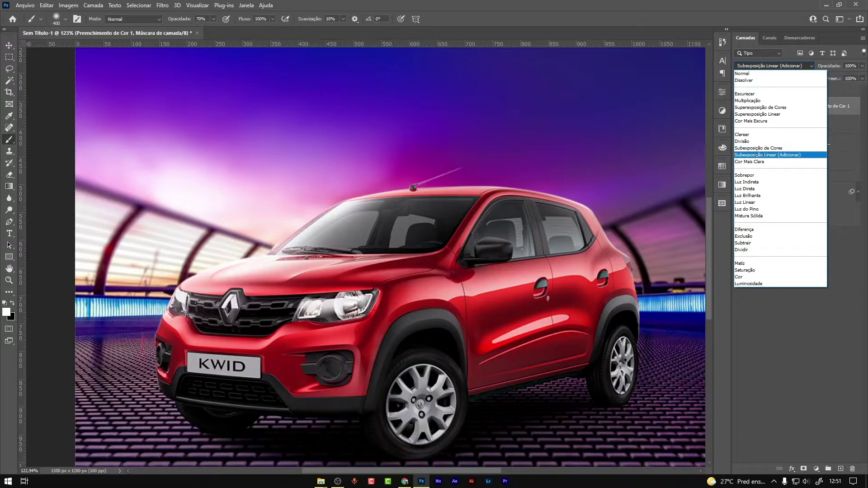
left_click(746, 182)
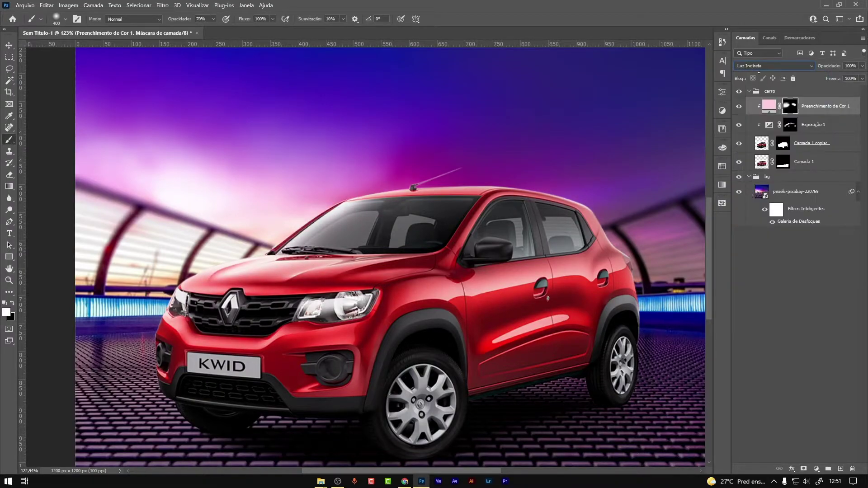
left_click(764, 65)
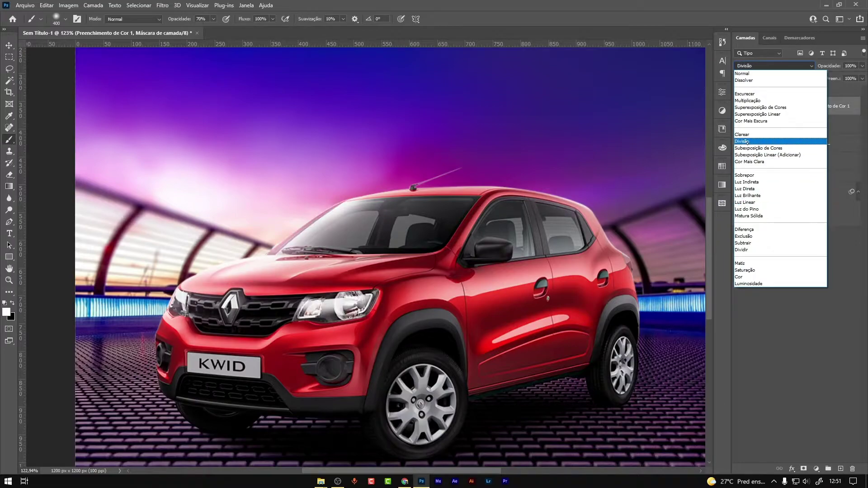
left_click(752, 202)
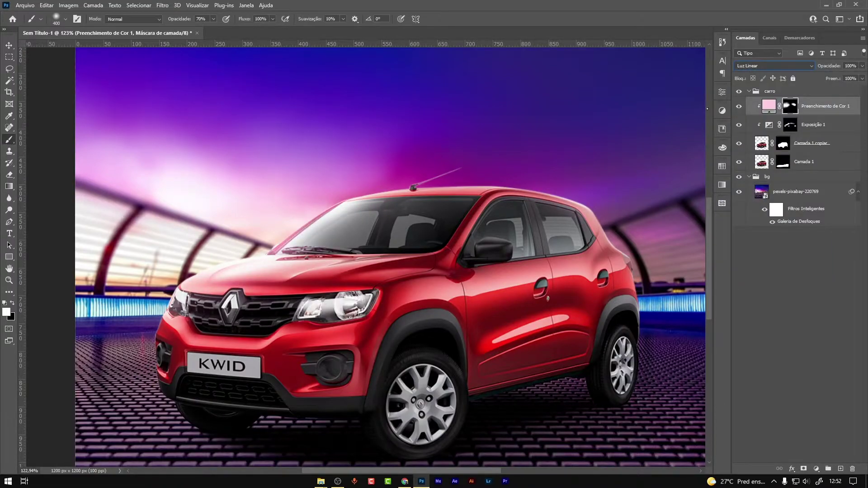
key("ctrl+0")
left_click_drag(837, 68, 815, 74)
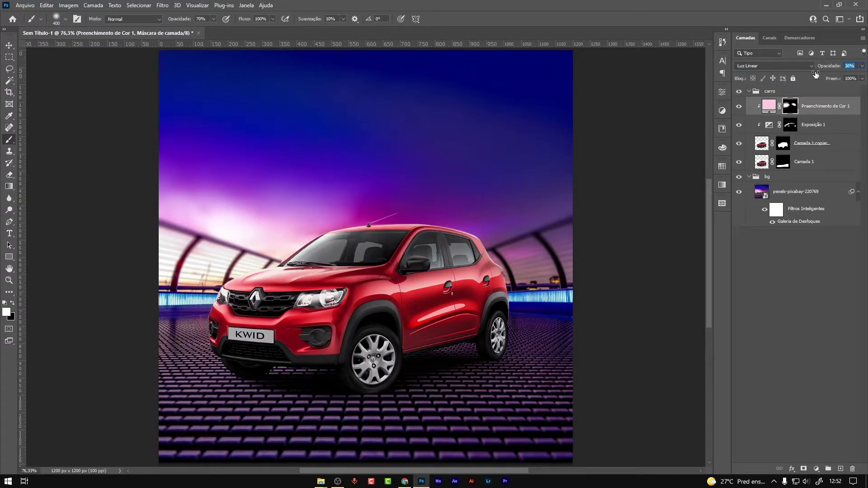
left_click(780, 260)
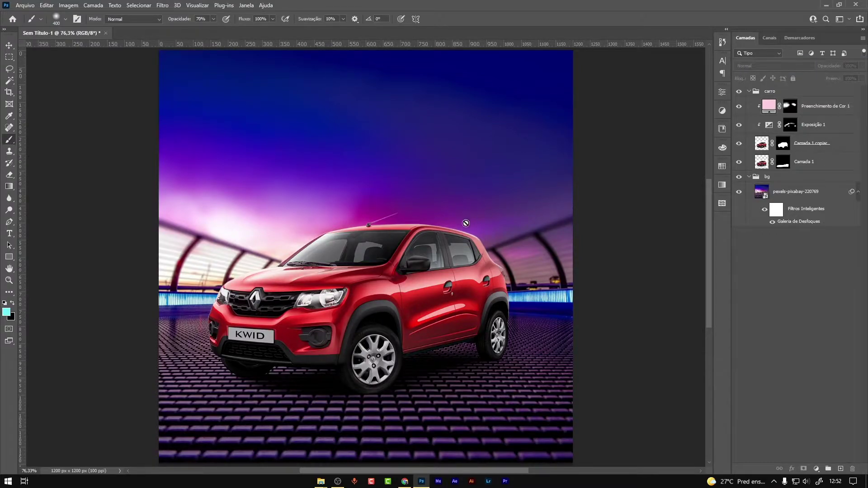
Step: Check Camada 1 copiar's layer style without changes, then select the Preenchimento de Cor 1 fill
key("v")
right_click(183, 323)
left_click(761, 282)
left_click(816, 151)
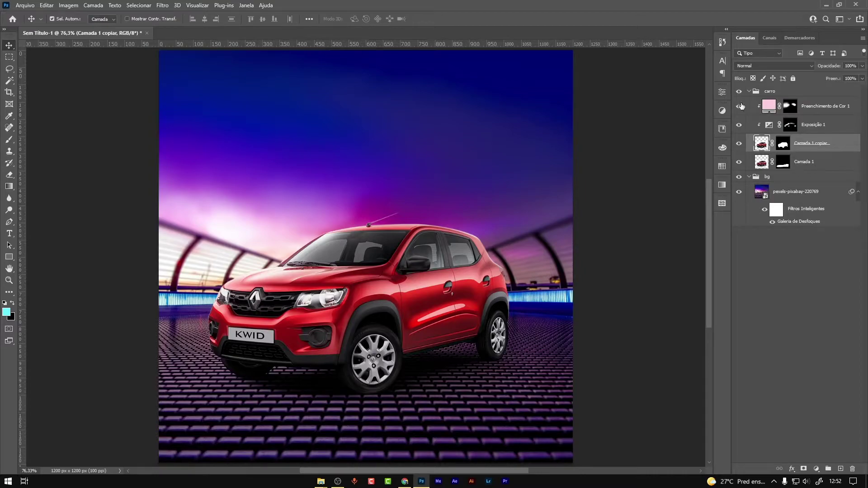
double_click(849, 148)
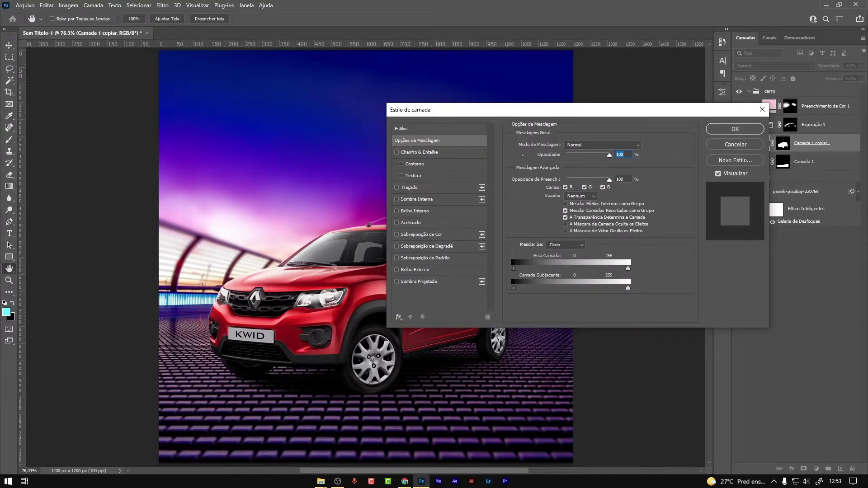
left_click(741, 149)
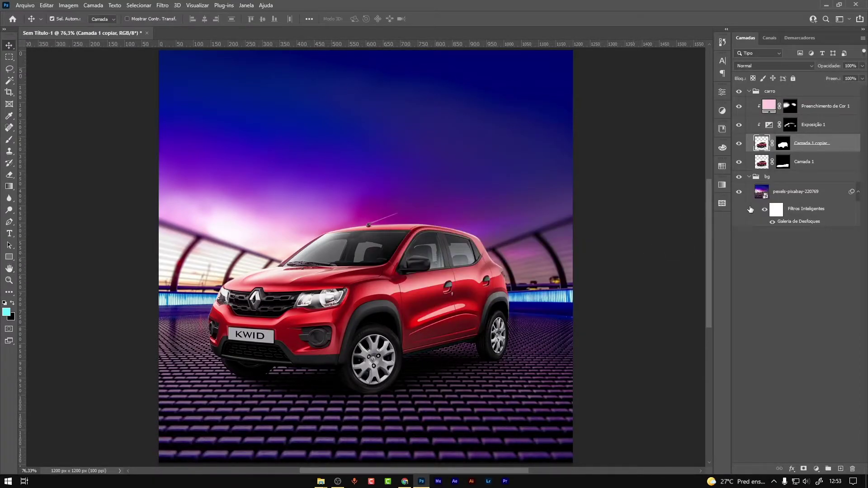
left_click(825, 107)
Step: Duplicate the pink fill, clip it, recolour it cyan from the neon lights, and give it a black mask
key("ctrl+j")
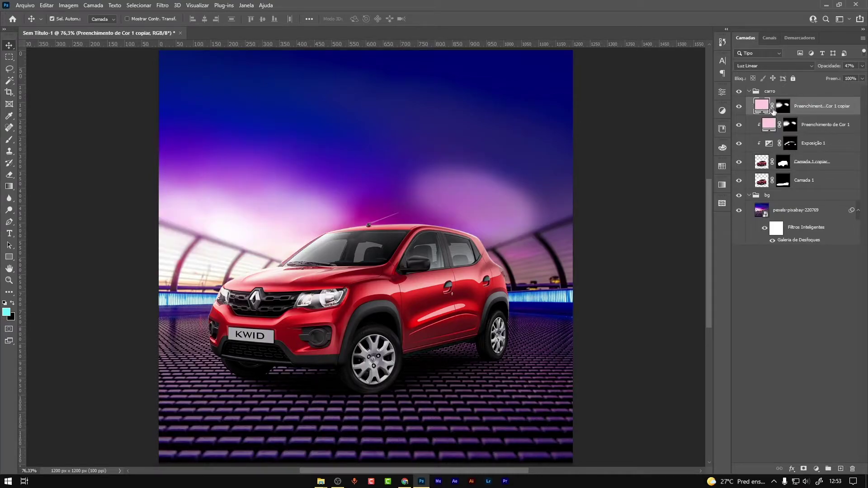
left_click(810, 116, "alt")
double_click(768, 105)
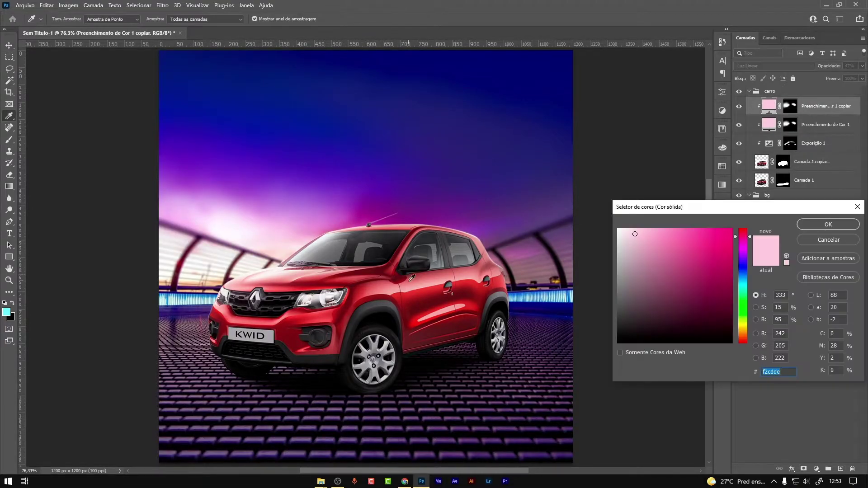
left_click(519, 292)
left_click(830, 225)
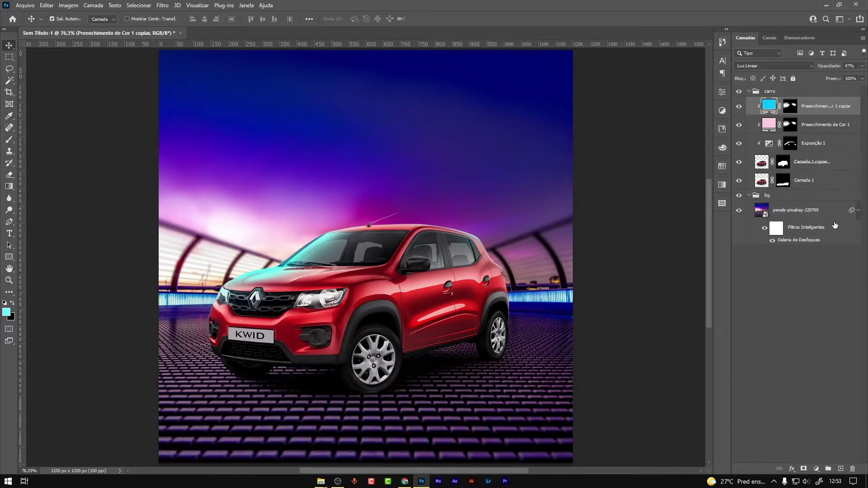
left_click(794, 110)
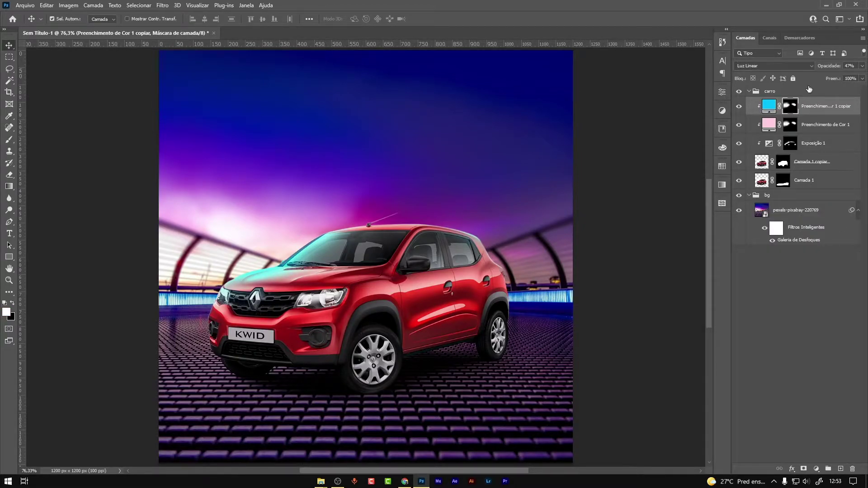
right_click(782, 105)
left_click(792, 118)
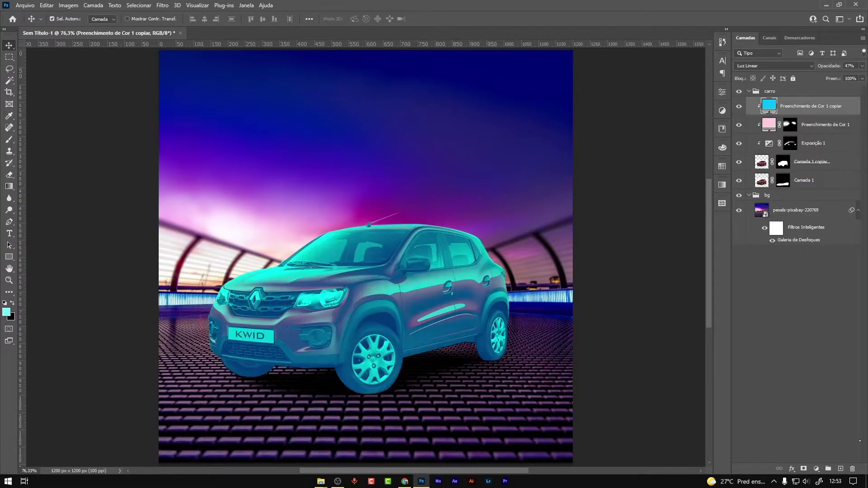
left_click(804, 469, "alt")
Step: Paint cyan light onto the rear wheel arch with a 175-px brush
key("b")
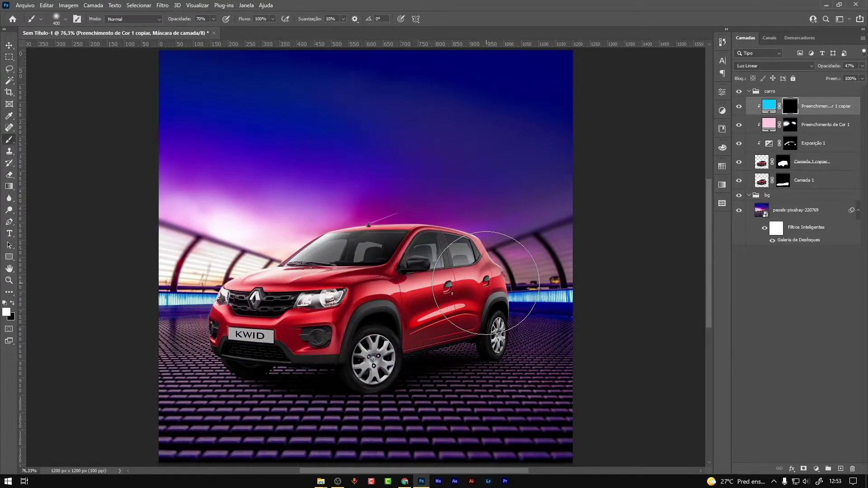
key("bracketleft")
key("bracketleft")
key("bracketleft")
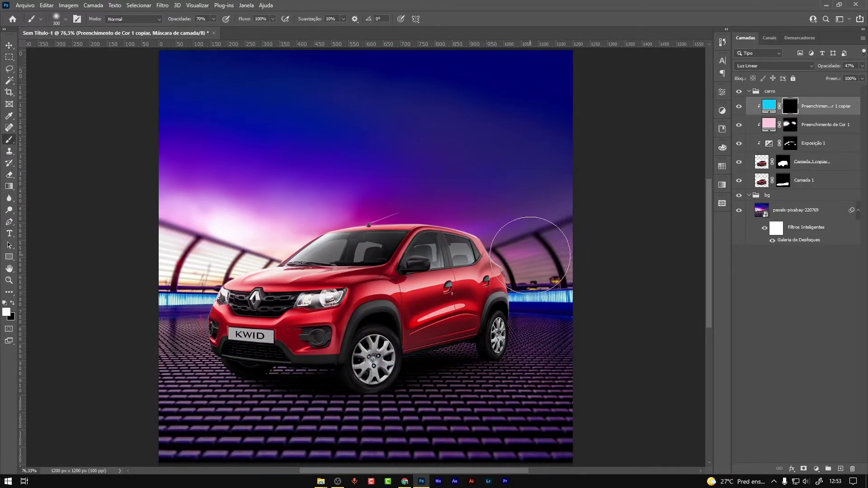
left_click_drag(520, 301, 534, 305)
key("bracketright")
key("bracketright")
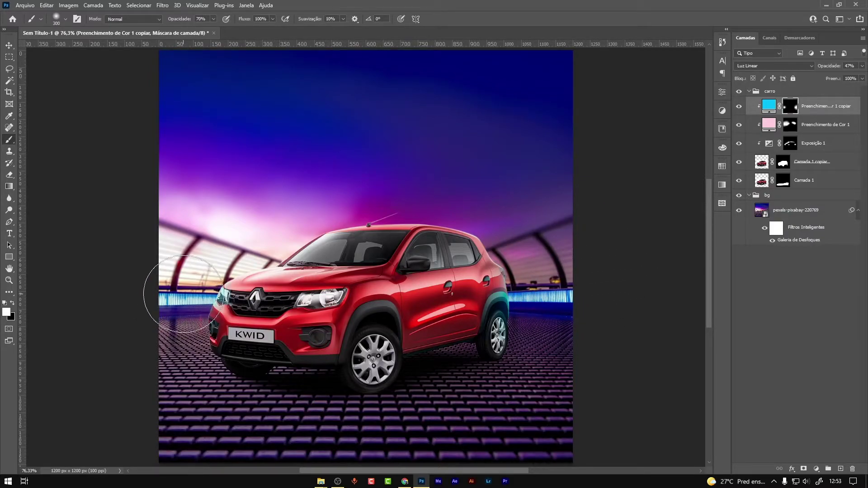
key("bracketleft")
key("bracketleft")
key("bracketleft")
key("bracketleft")
key("bracketleft")
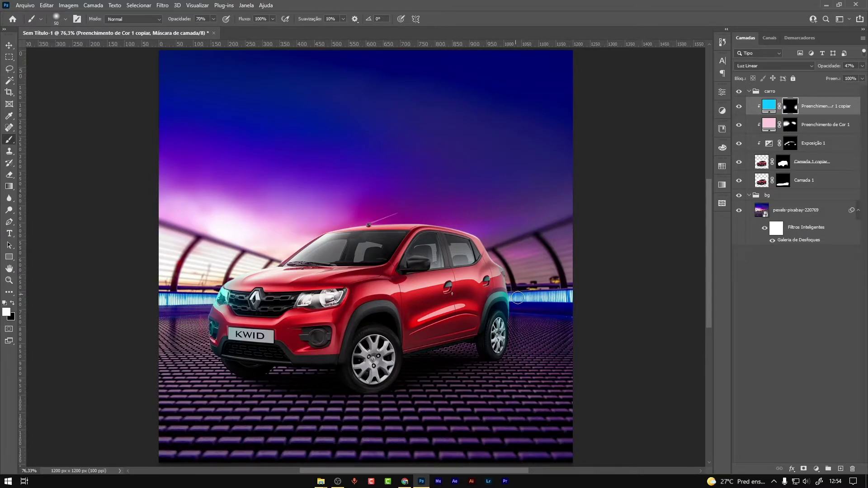
Step: Recolour the copied fill to blue #008aff in Luz Linear at 32% opacity
double_click(771, 107)
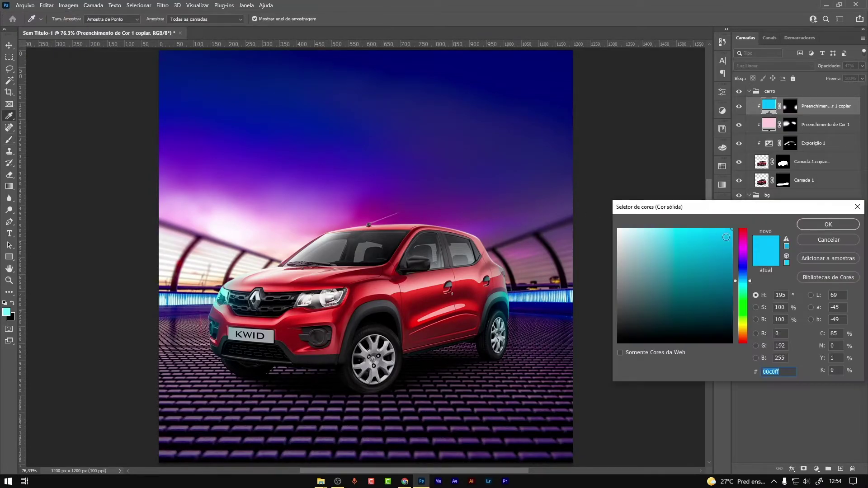
left_click(744, 276)
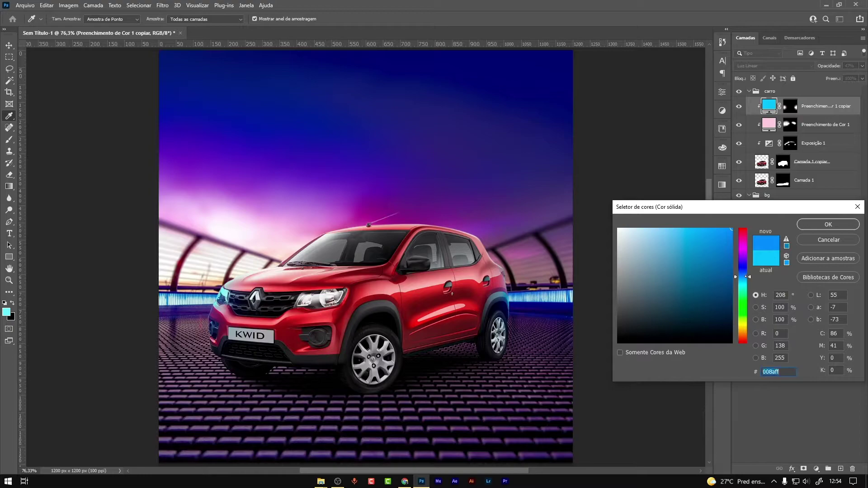
left_click(828, 224)
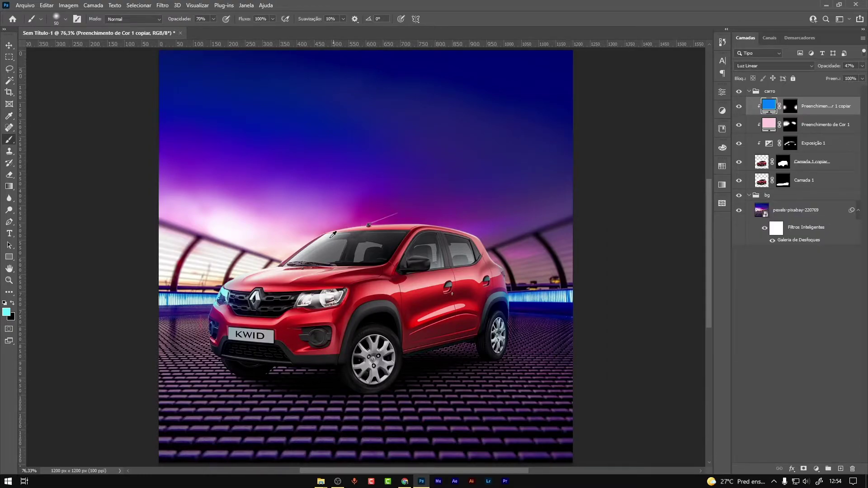
scroll(580, 146, "up", 3)
left_click(771, 66)
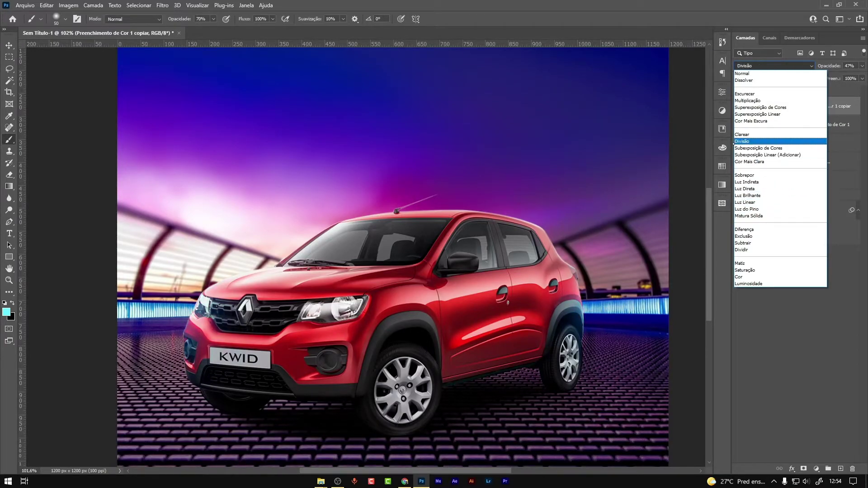
left_click(746, 202)
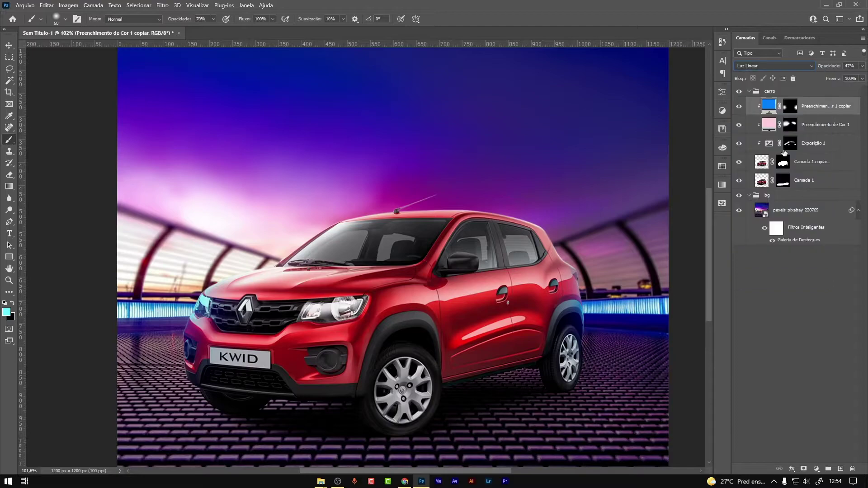
left_click_drag(837, 68, 825, 68)
key("v")
Step: Deselect the layers, select the background photo layer and fit the composition on screen
key("alt+v")
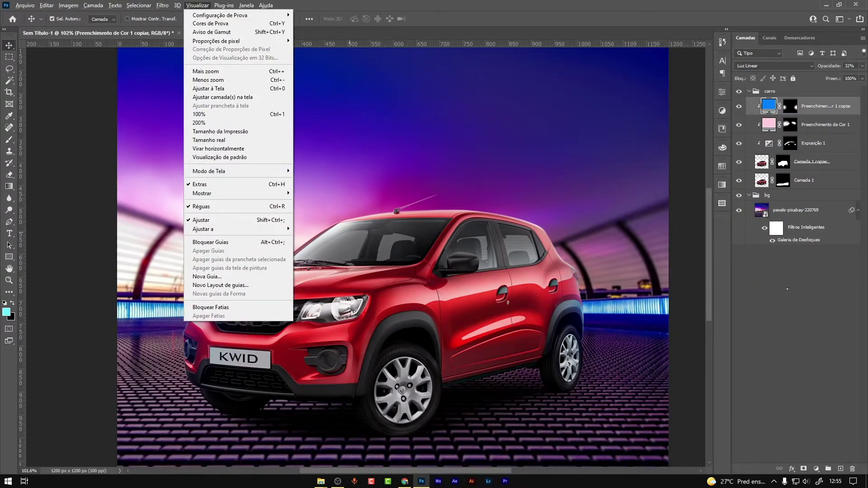
left_click(787, 289)
key("alt+v")
left_click(60, 93)
key("ctrl+0")
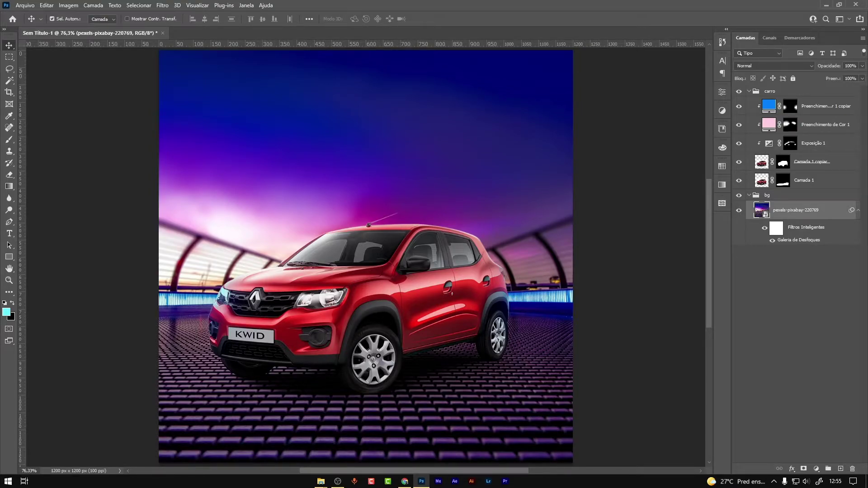
Step: Delete the street lamp's mask and move the lamp layer into the bg group behind the car
left_click(419, 323)
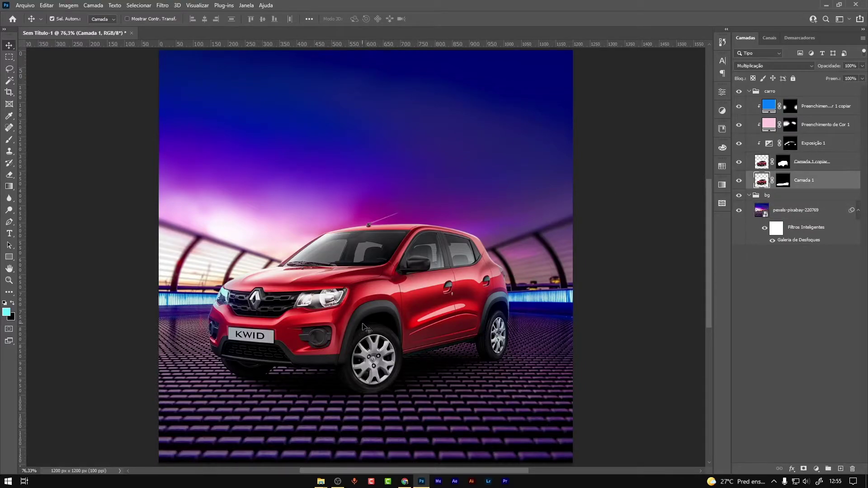
left_click(338, 481)
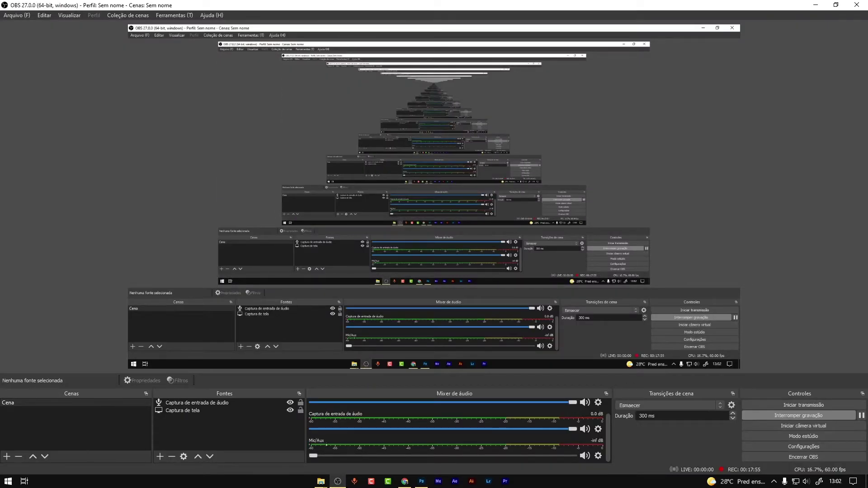
left_click(422, 481)
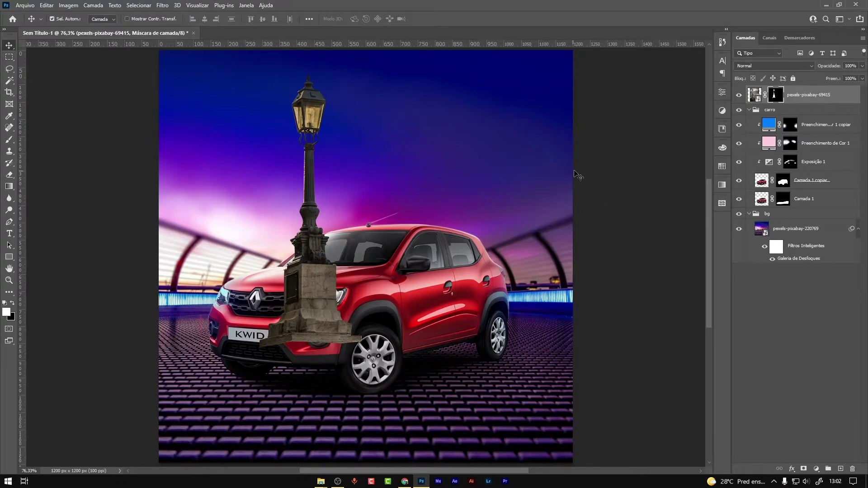
left_click(779, 101, "shift")
mouse_move(318, 113)
left_mouse_down()
mouse_move(401, 138)
mouse_move(514, 104)
left_mouse_up()
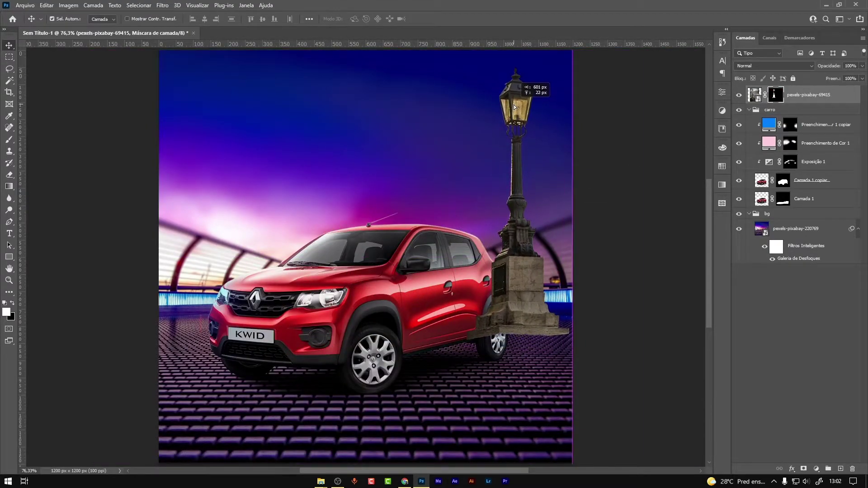
key("ctrl+2")
right_click(780, 94)
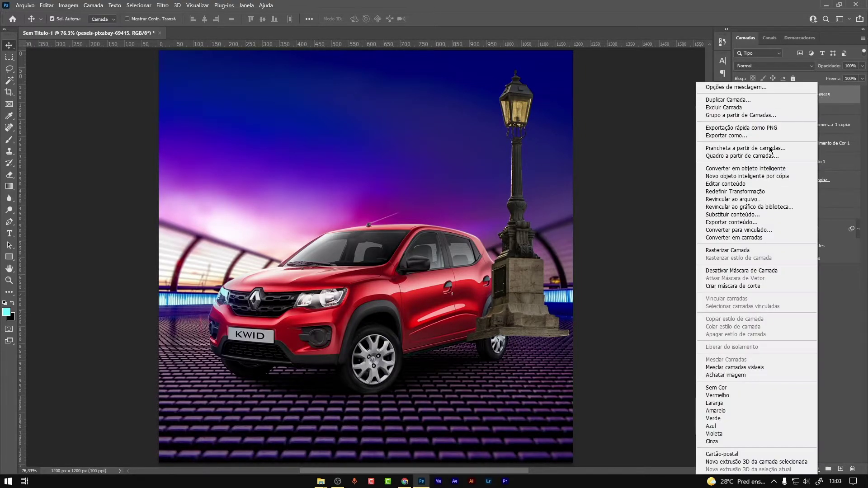
left_click(751, 172)
left_click_drag(783, 98, 777, 221)
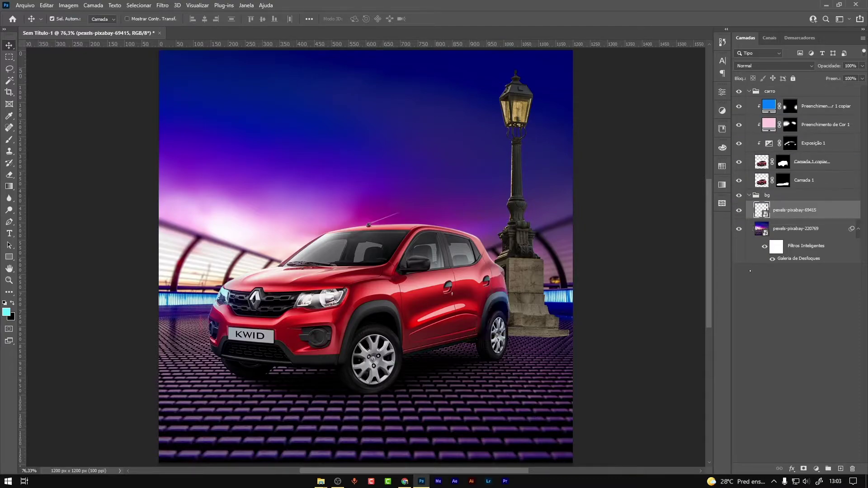
left_click_drag(515, 118, 506, 128)
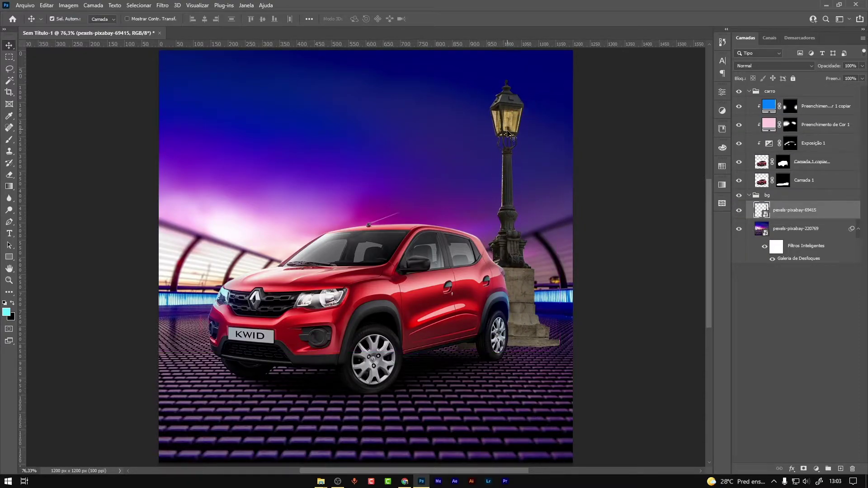
Step: Scale the lamp down to about 84% and shift it roughly 40 px right
key("ctrl+t")
left_click_drag(562, 78, 543, 122)
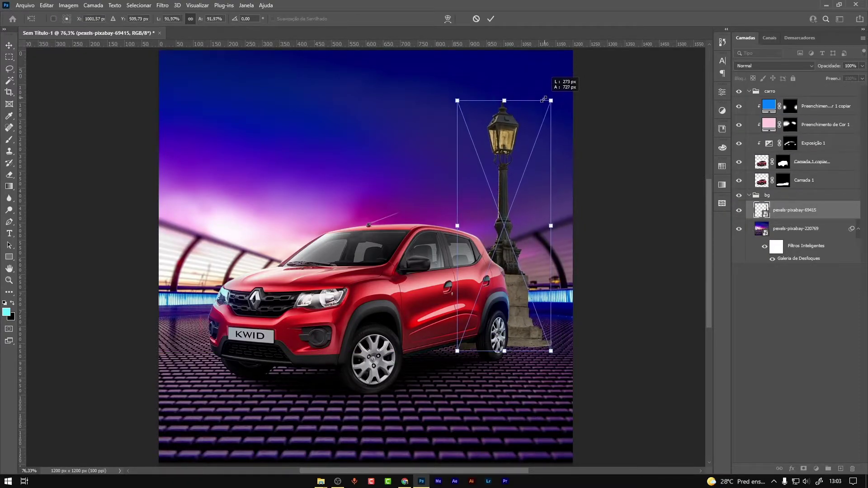
left_click_drag(493, 154, 512, 149)
key("Return")
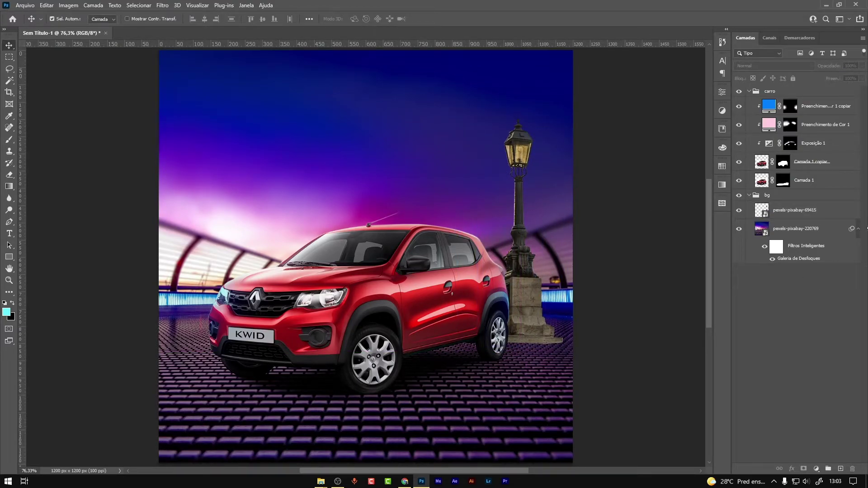
left_click(787, 213)
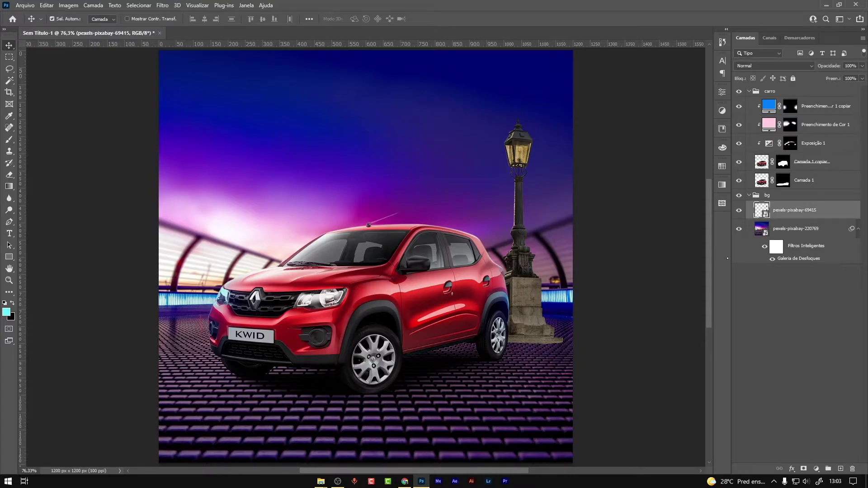
left_click(722, 111)
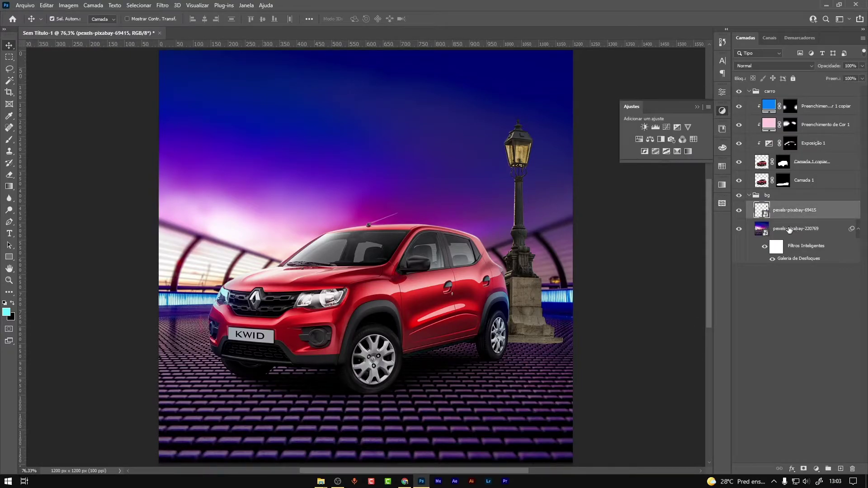
Step: Try a clipped Selective Color adjustment on the lamp's cyans, then delete it
left_click(688, 151)
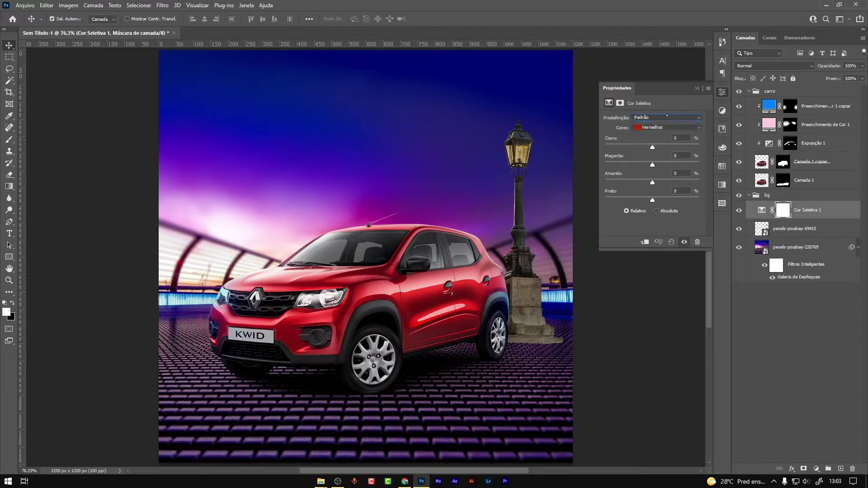
left_click(655, 128)
left_click(660, 155)
mouse_move(652, 147)
left_mouse_down()
mouse_move(627, 164)
mouse_move(670, 182)
left_mouse_up()
left_click(802, 219, "alt")
left_click_drag(653, 199, 606, 200)
left_click(808, 211)
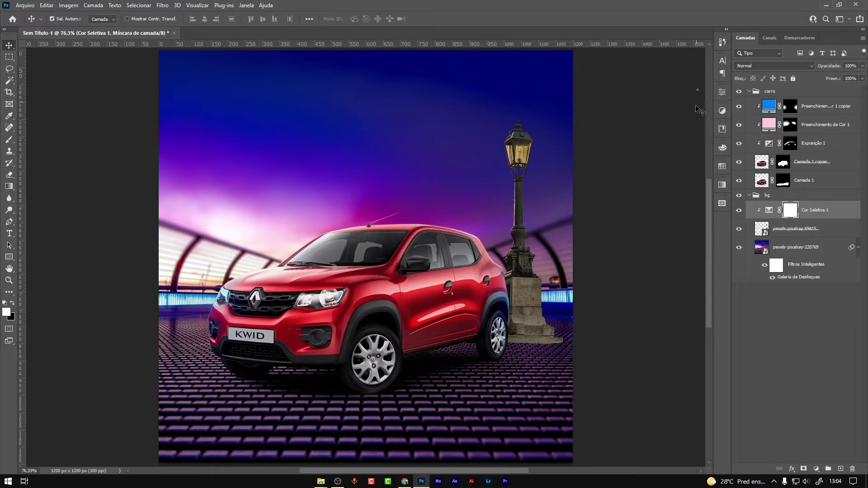
key("Delete")
Step: Add a Curves layer clipped to the lamp, raising the blue channel curve
left_click(722, 110)
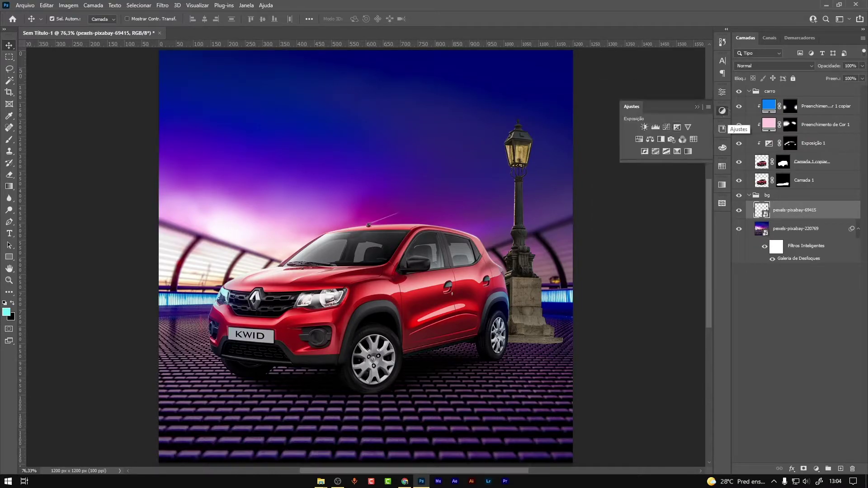
left_click(666, 127)
left_click(638, 150)
left_click(642, 130)
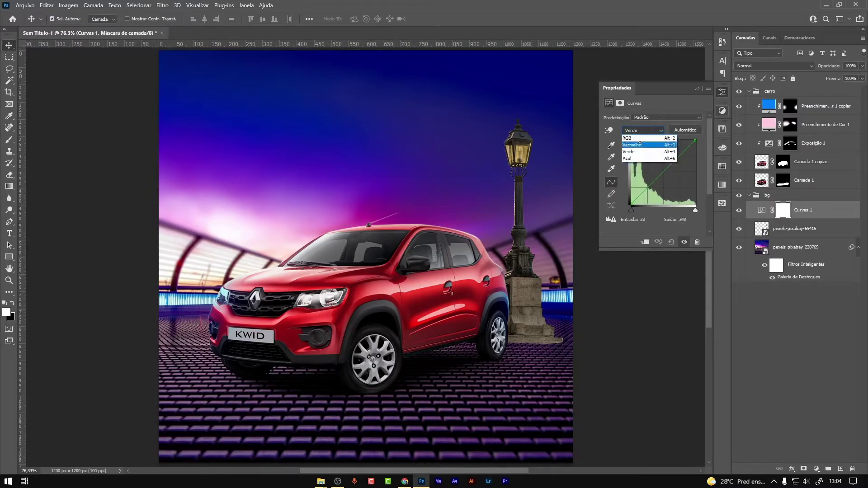
left_click(638, 159)
left_click_drag(663, 172, 659, 168)
left_click(762, 210)
left_click(642, 130)
left_click(637, 159)
left_click(652, 242)
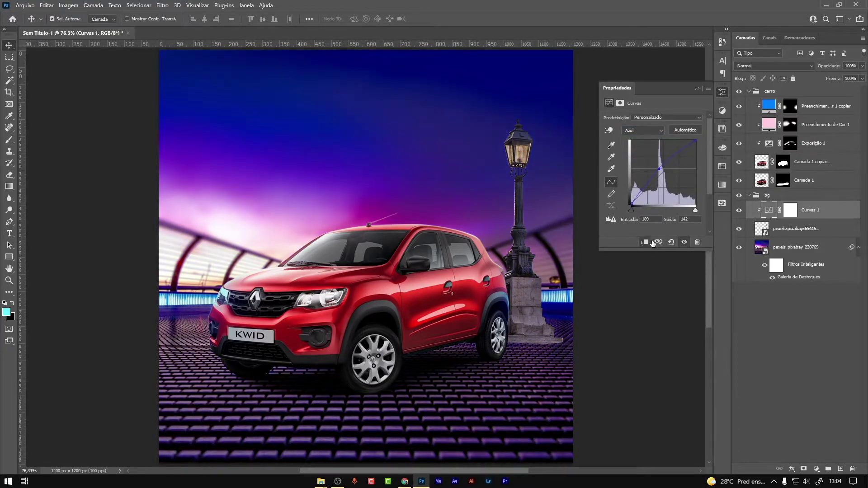
left_click(739, 211)
left_click(789, 228)
Step: Apply a Hue/Saturation smart filter to the lamp with Hue set to -1
key("ctrl+u")
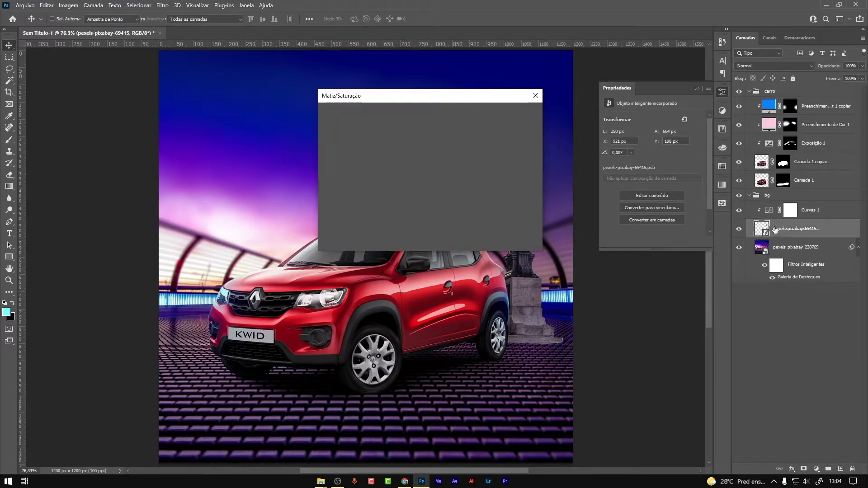
left_click_drag(407, 95, 723, 98)
left_click_drag(721, 162, 718, 161)
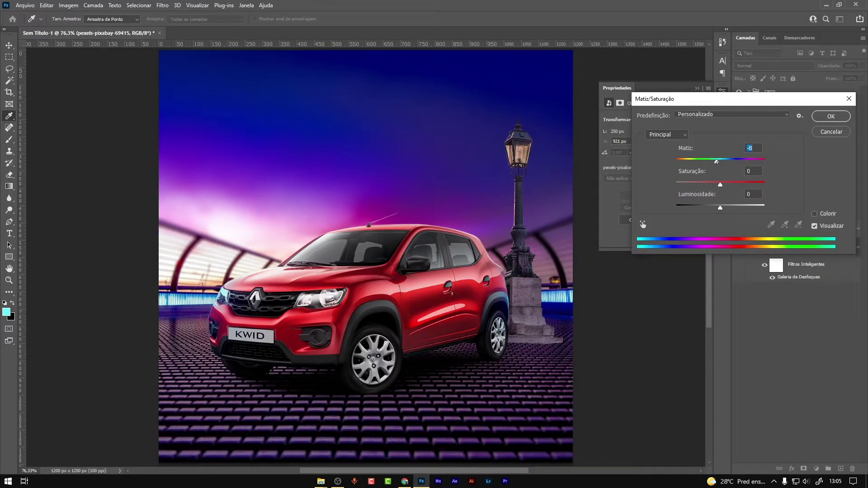
left_click_drag(717, 162, 714, 162)
type("0")
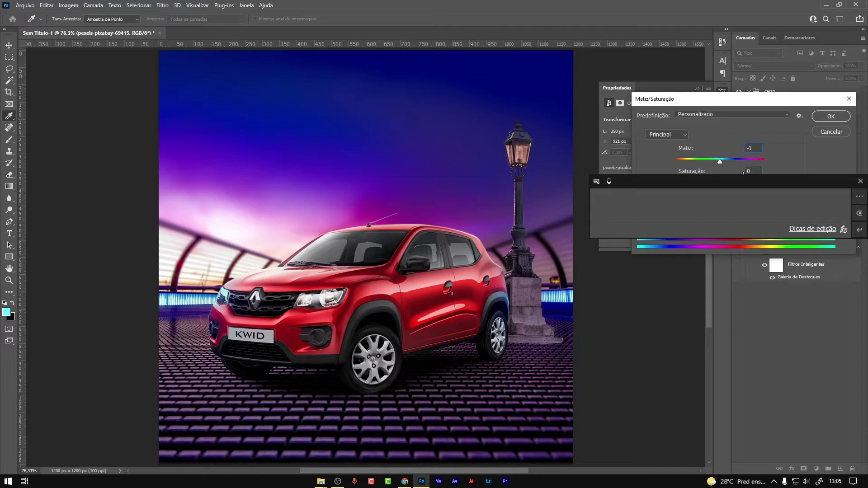
key("BackSpace")
type("9")
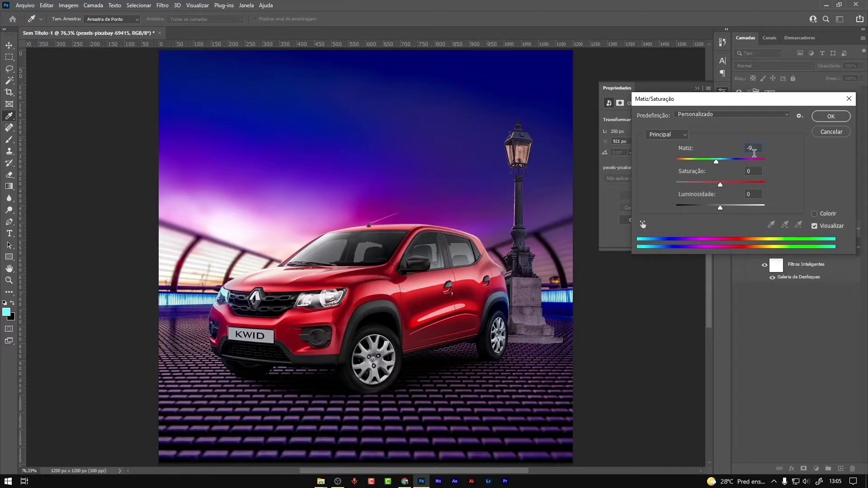
key("BackSpace")
type("13")
key("Return")
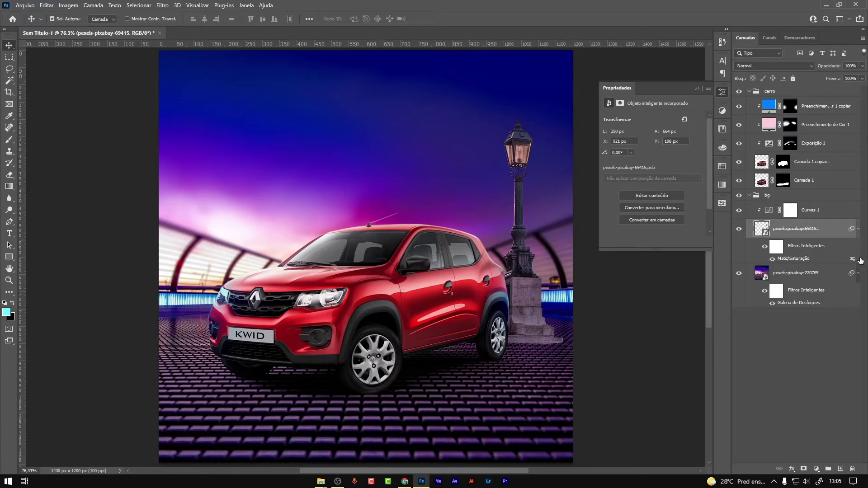
Step: Fade the Hue/Saturation filter's blending options to 48% opacity
double_click(852, 259)
left_click_drag(403, 128, 382, 139)
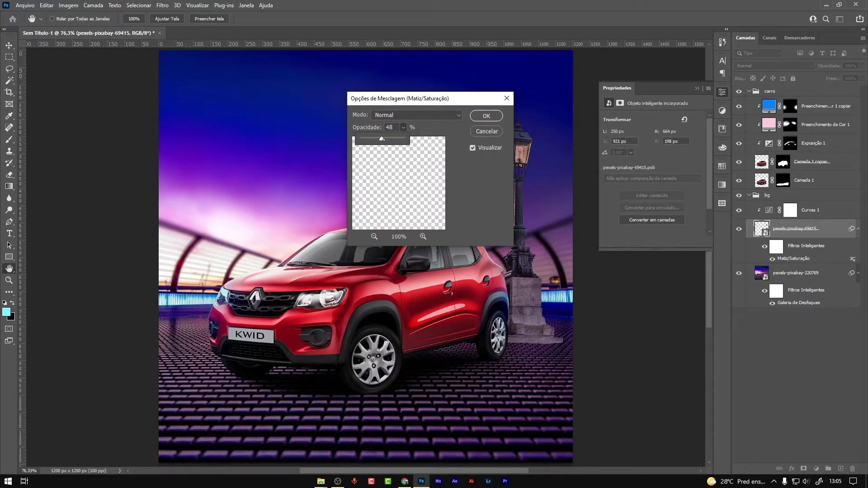
left_click(486, 115)
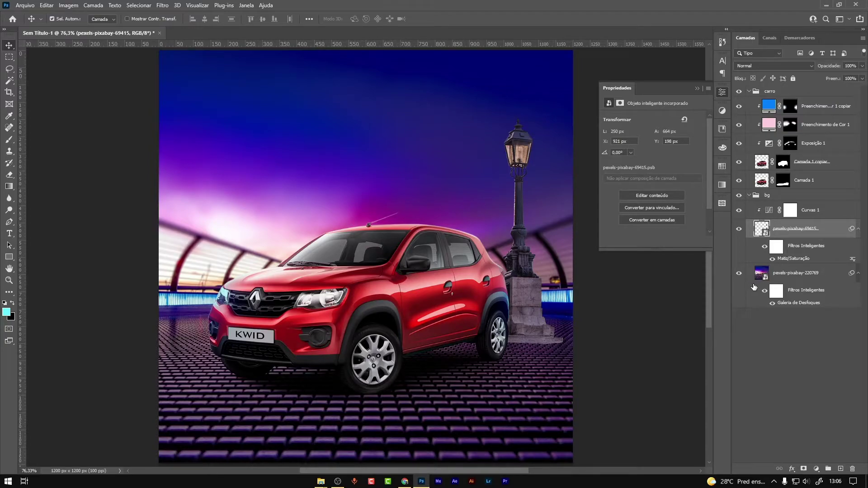
Step: Add a new layer above Curves, clip it to the lamp, and sample a purple from the sky
left_click(803, 216)
left_click(840, 468)
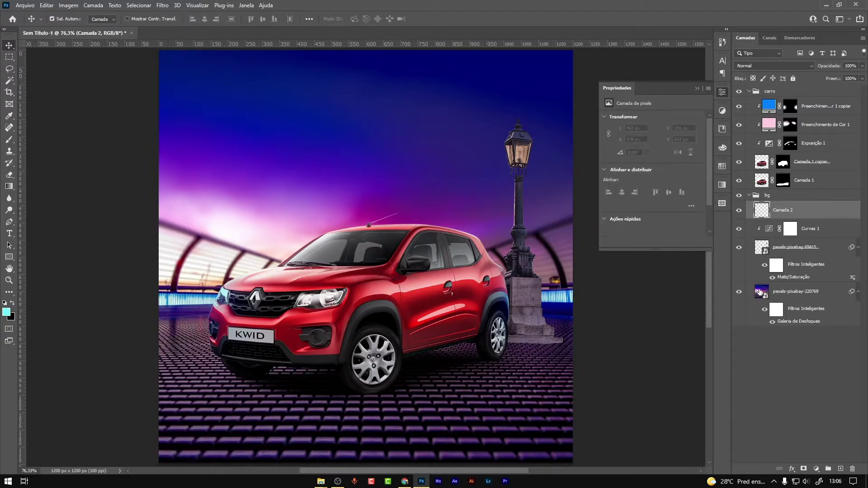
left_click(799, 220, "alt")
key("i")
left_click(311, 204)
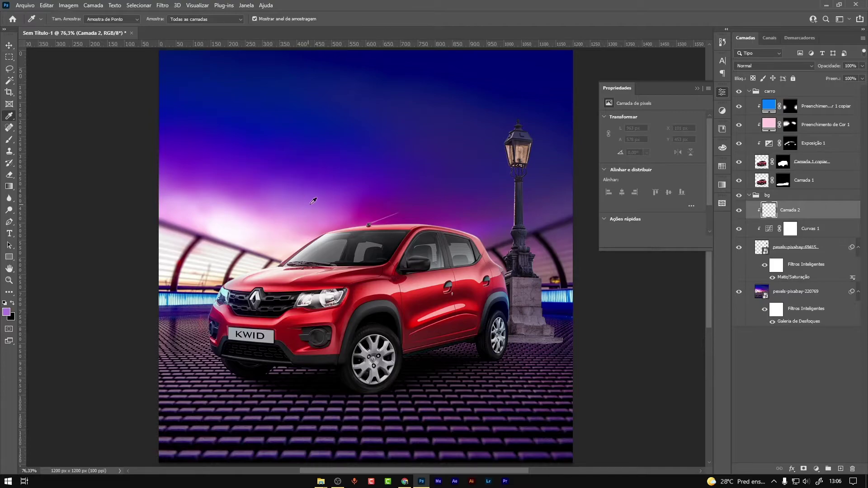
Step: Zoom in and paint purple over the pole joint, lamp base and left edge
key("z")
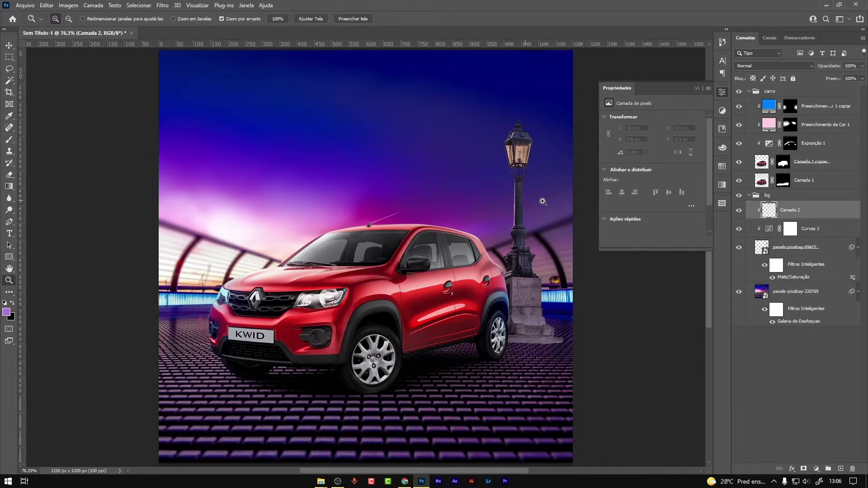
mouse_move(544, 198)
left_mouse_down()
mouse_move(492, 216)
mouse_move(633, 220)
left_mouse_up()
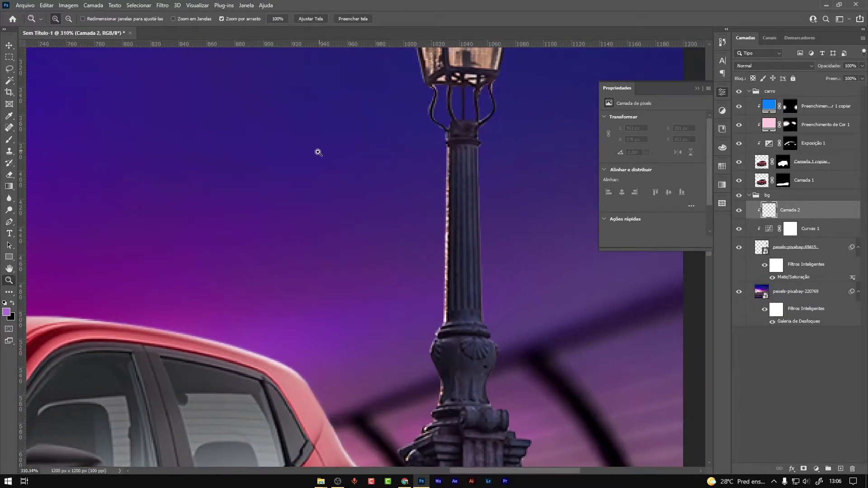
key("b")
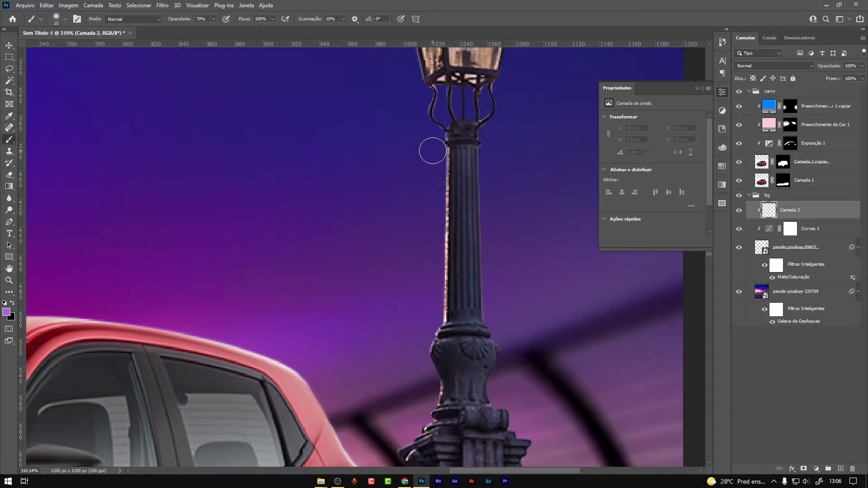
mouse_move(430, 149)
left_mouse_down()
mouse_move(427, 141)
mouse_move(441, 144)
left_mouse_up()
key("ctrl+z")
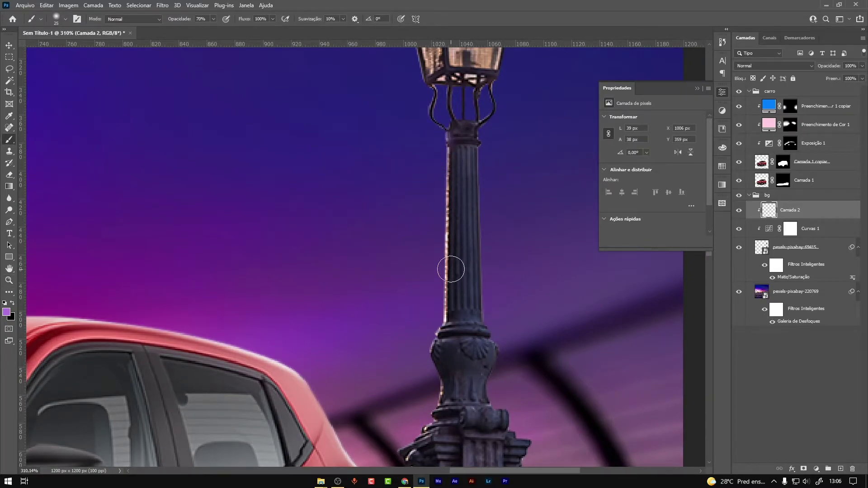
left_click(444, 319, "shift")
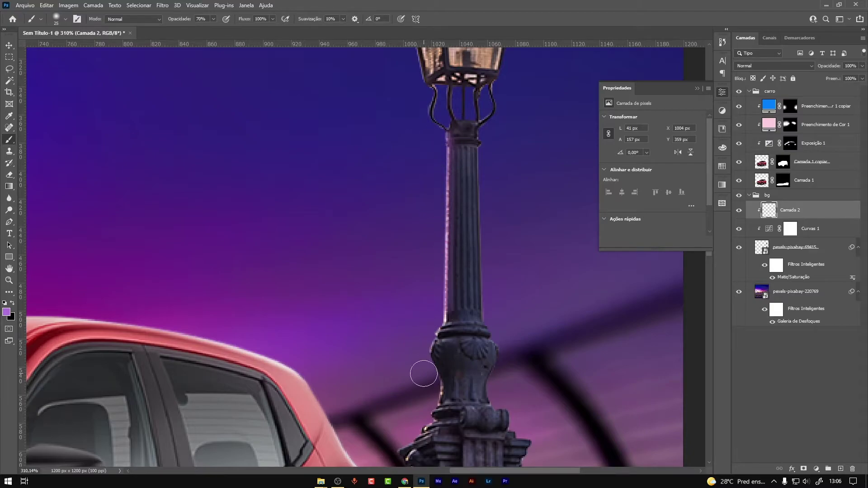
left_click_drag(427, 326, 413, 335)
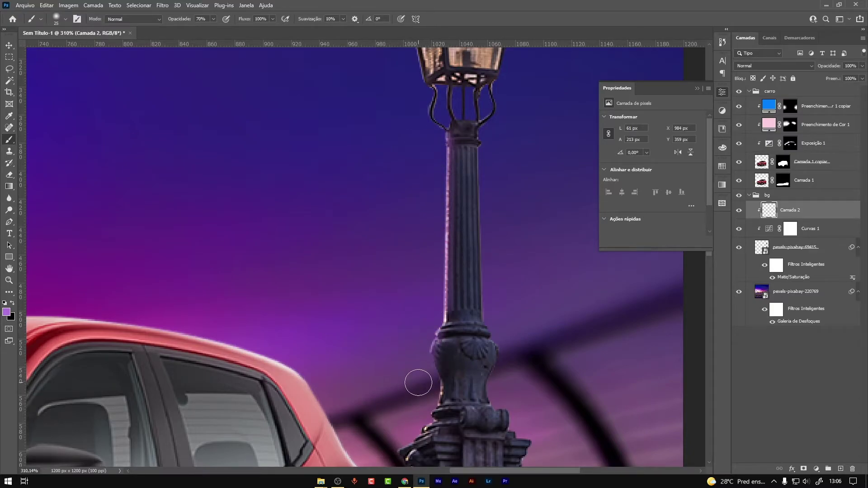
mouse_move(409, 415)
left_mouse_down()
mouse_move(431, 310)
mouse_move(411, 436)
left_mouse_up()
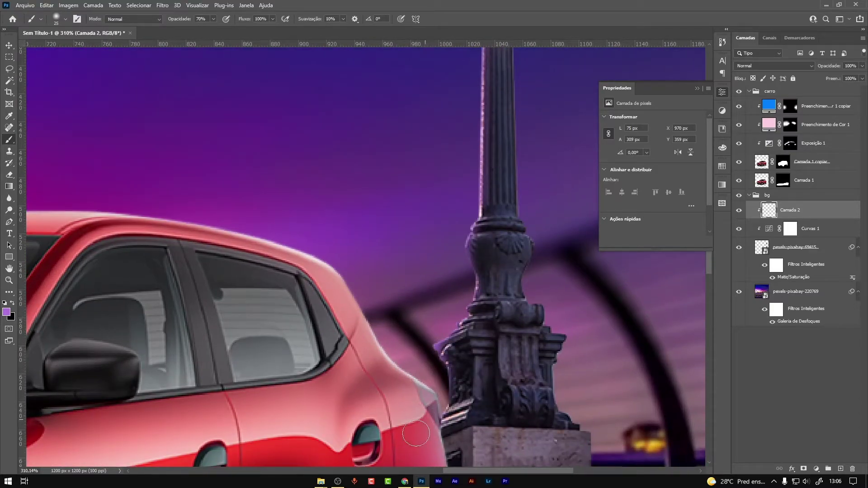
left_click_drag(468, 41, 432, 332)
mouse_move(422, 301)
left_mouse_down()
mouse_move(396, 201)
mouse_move(407, 97)
mouse_move(383, 221)
mouse_move(418, 190)
mouse_move(427, 163)
left_mouse_up()
left_click_drag(453, 271, 443, 181)
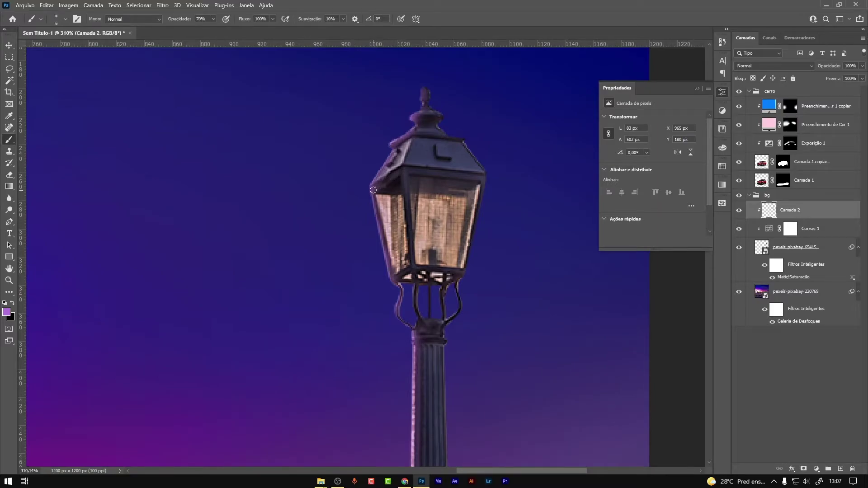
Step: At 23% brush opacity, paint faint purple along the lamp's upper-left edge, brush size 35
left_click(213, 19)
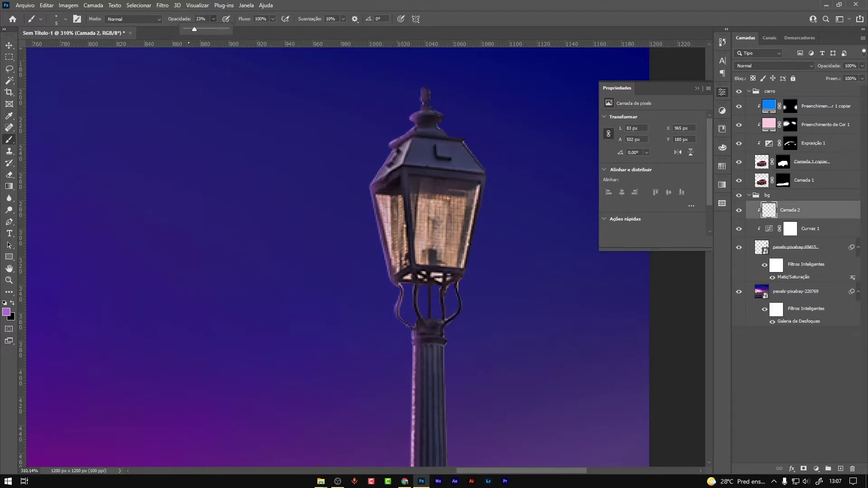
left_click(375, 200)
left_click_drag(395, 181, 404, 179)
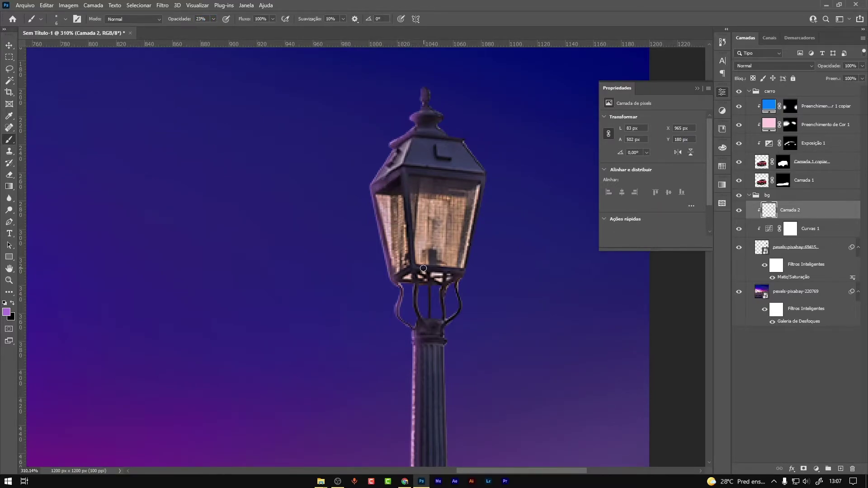
scroll(413, 302, "down", 3)
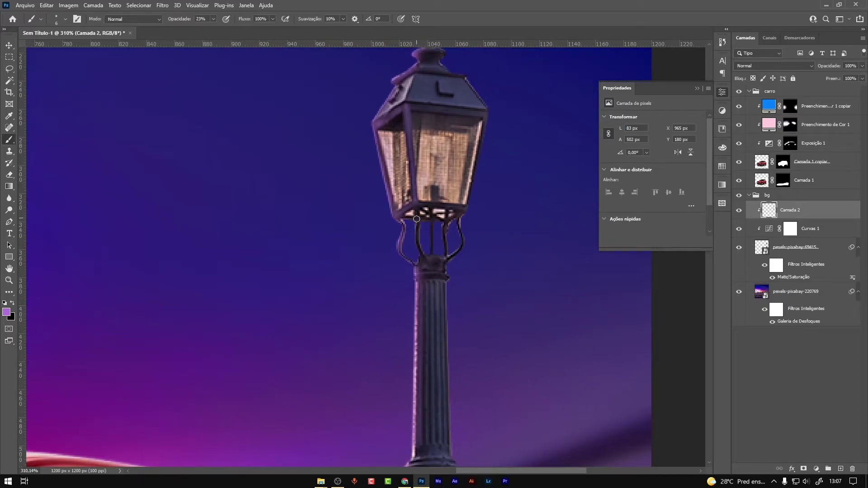
scroll(414, 308, "down", 3)
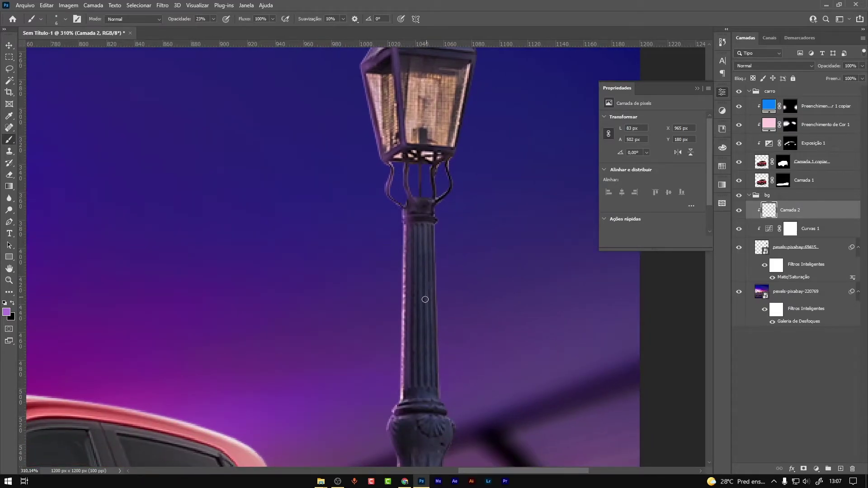
scroll(425, 300, "down", 5)
scroll(347, 310, "down", 3)
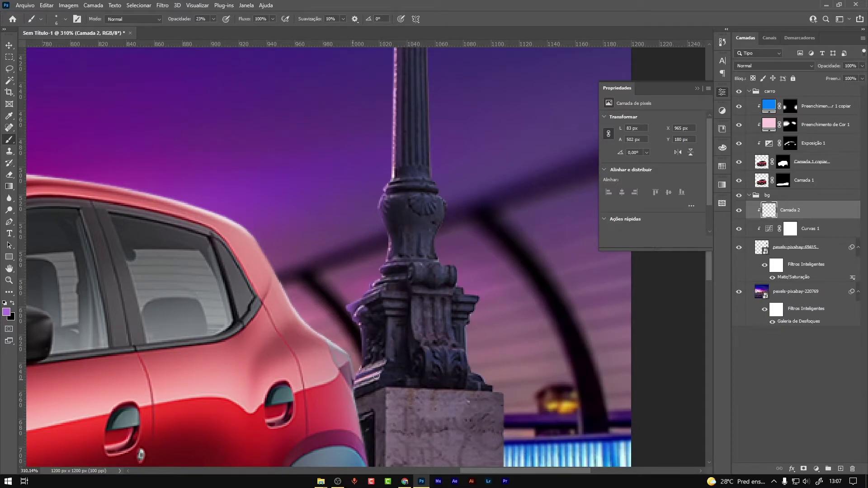
scroll(380, 375, "down", 3)
scroll(424, 322, "down", 3)
left_click_drag(433, 231, 437, 230)
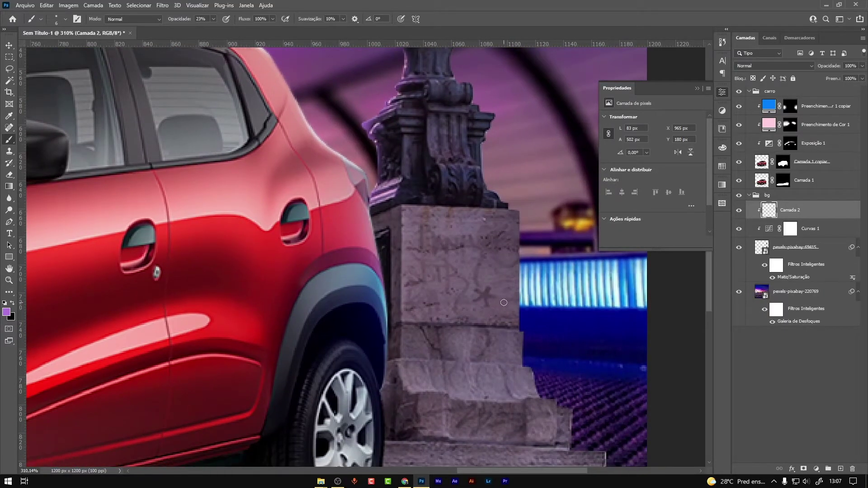
key("bracketright")
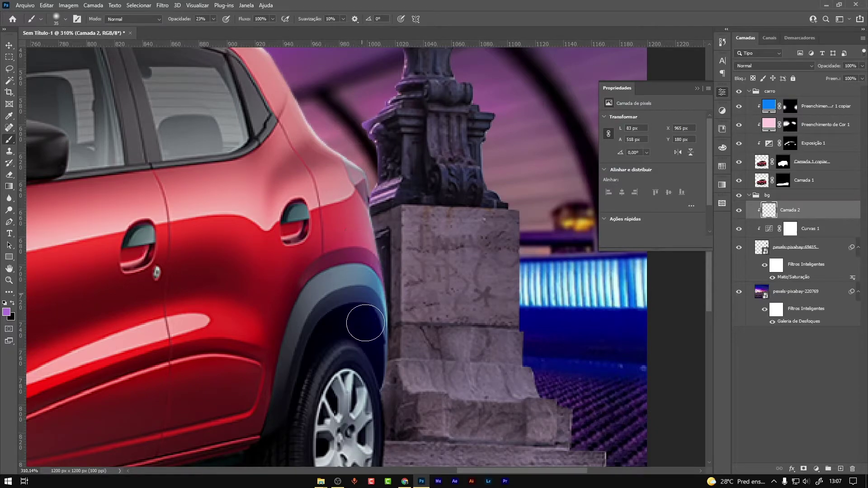
scroll(380, 316, "up", 2)
scroll(418, 310, "up", 2)
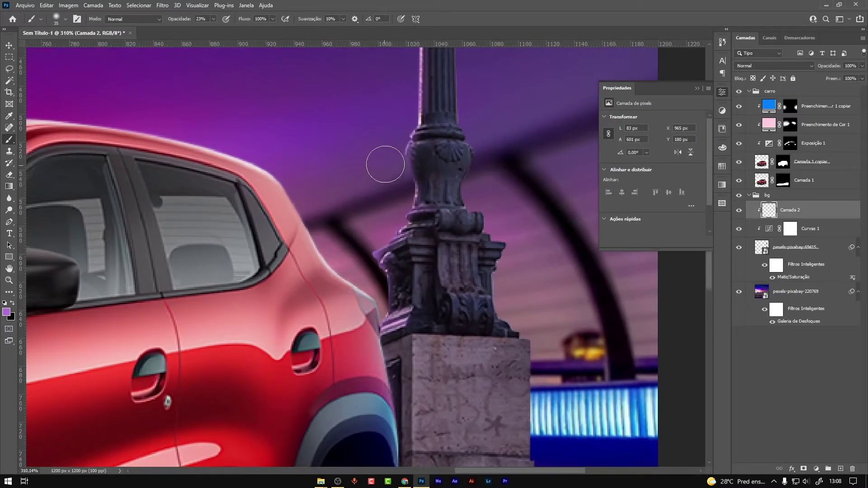
key("ctrl+0")
key("v")
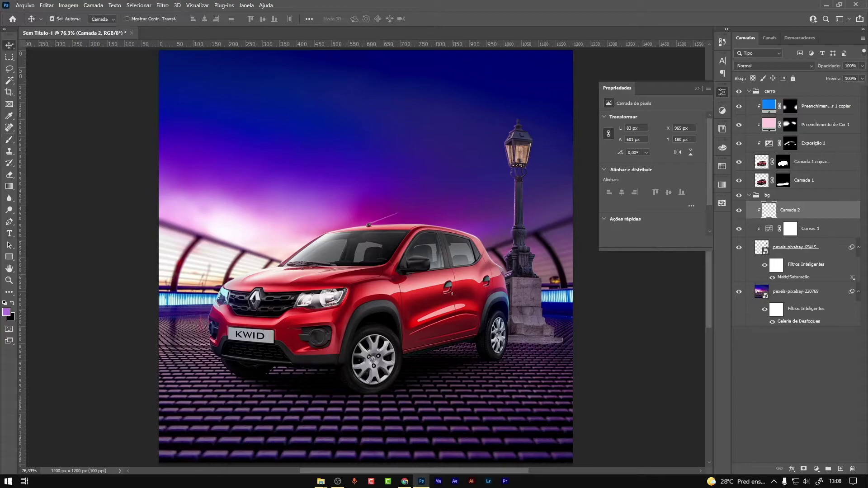
scroll(391, 132, "up", 2)
scroll(452, 158, "up", 3)
Step: Set Camada 2 to Divisão blending and split its Underlying Layer Blend If slider
left_click_drag(564, 339, 501, 268)
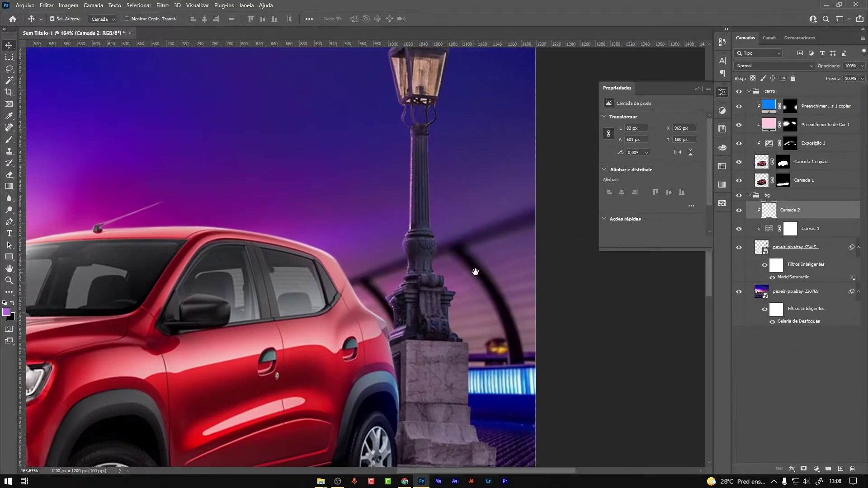
left_click(774, 66)
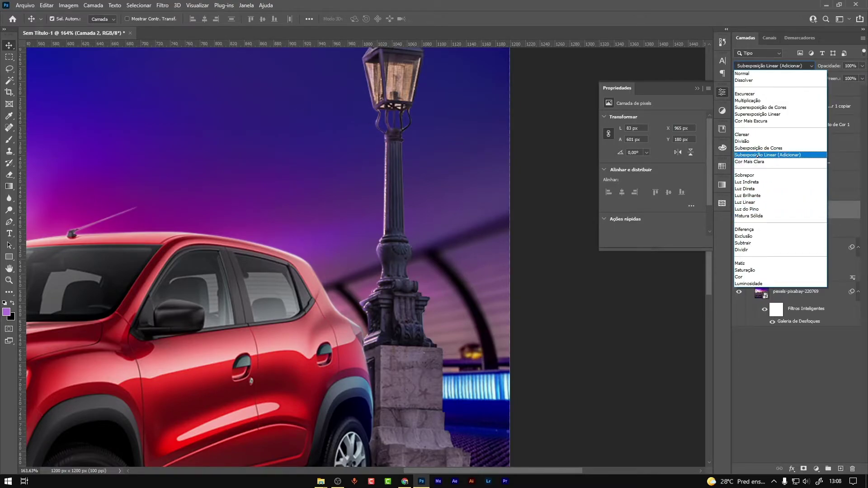
left_click(748, 141)
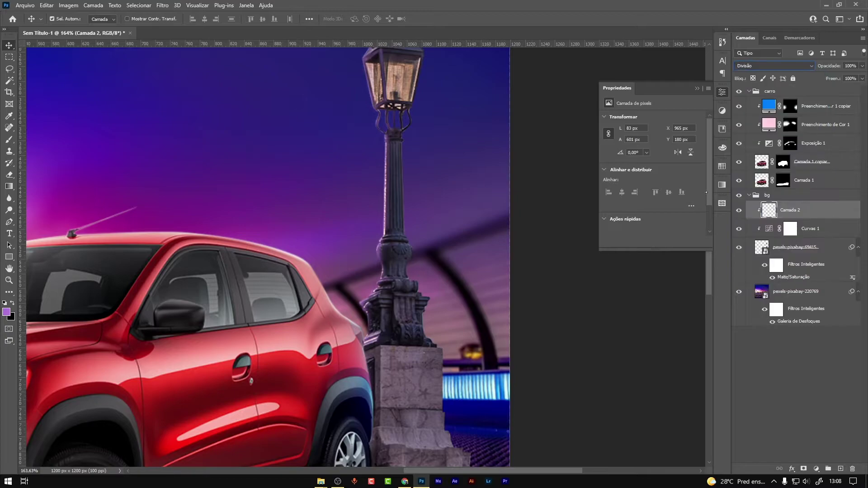
left_click(436, 232)
key("ctrl+0")
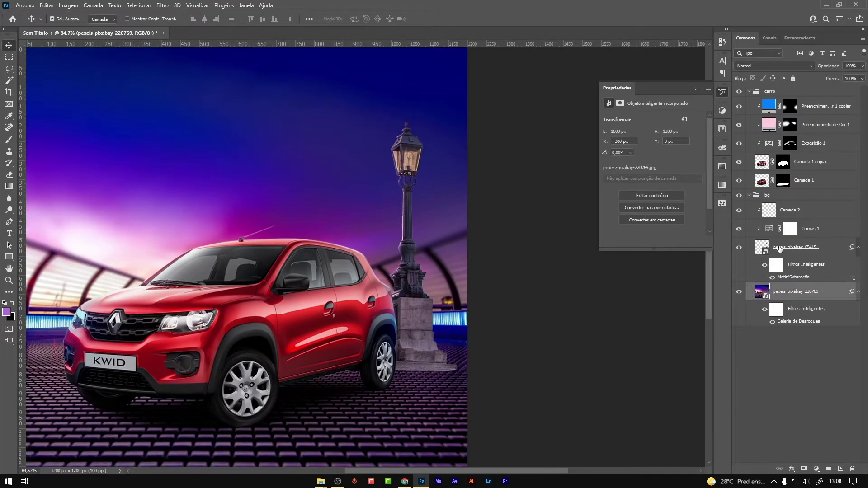
left_click(830, 210)
double_click(836, 212)
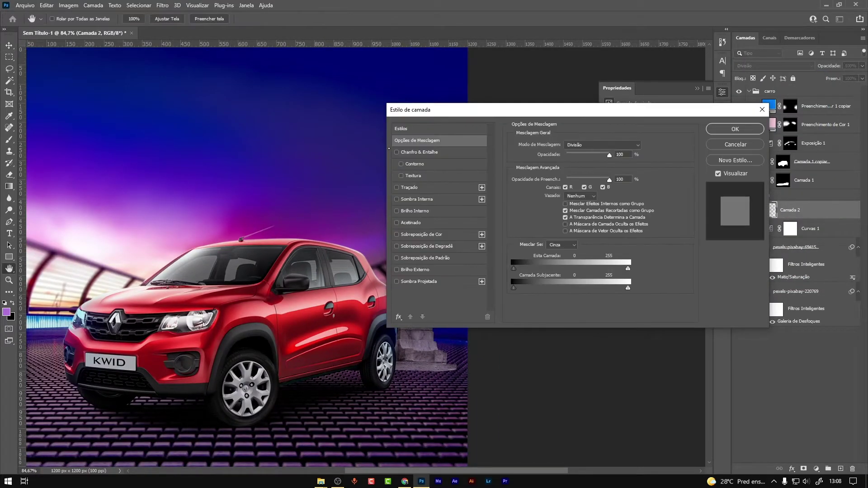
left_click_drag(485, 113, 632, 98)
mouse_move(662, 252)
left_mouse_down()
mouse_move(687, 253)
mouse_move(661, 253)
mouse_move(692, 272)
left_mouse_up()
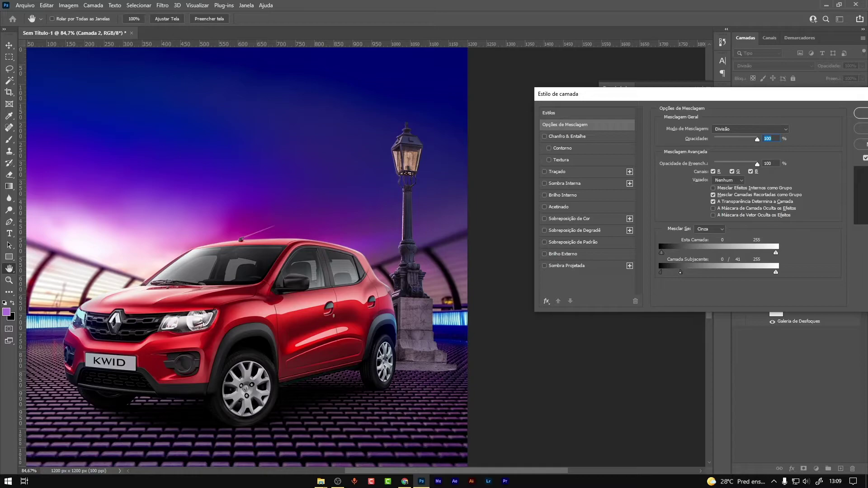
key("Return")
Step: Brighten Camada 2 with Hue/Saturation Lightness +26
key("ctrl+u")
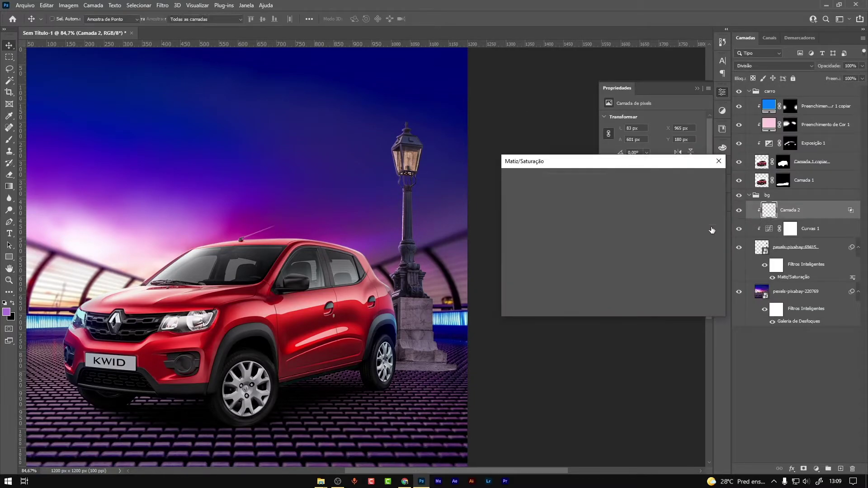
left_click_drag(596, 270, 598, 270)
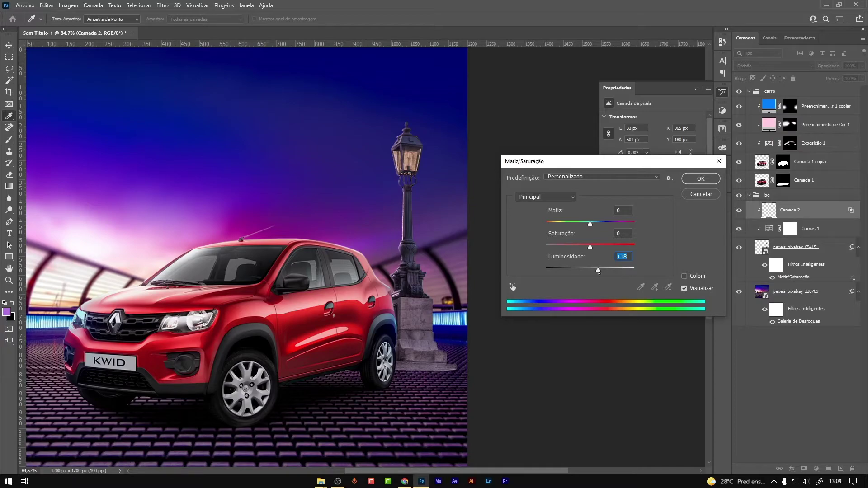
left_click_drag(600, 270, 601, 270)
left_click(694, 182)
left_click_drag(436, 226, 458, 221)
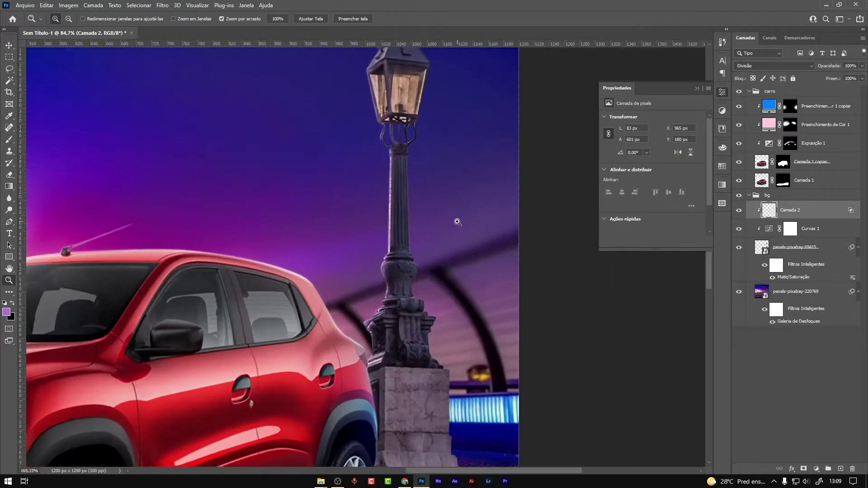
Step: Duplicate the pexels-pixabay-69415 lamp layer and move it above Camada 2
key("v")
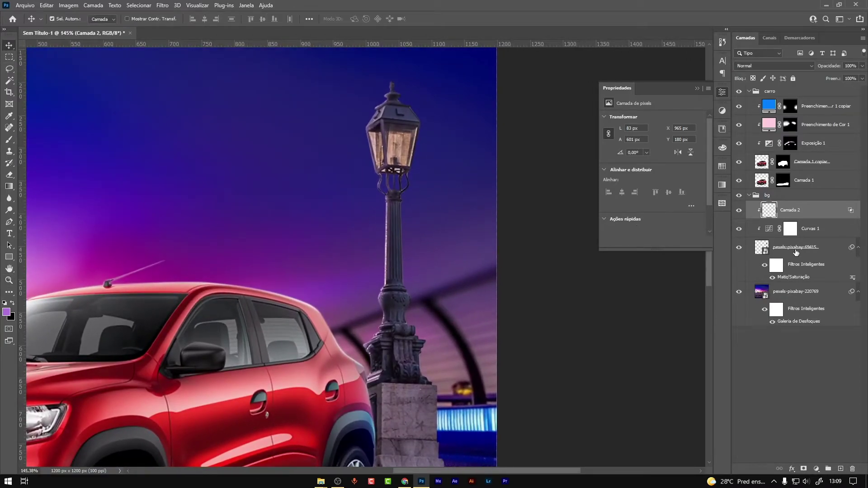
left_click(797, 252)
key("ctrl+j")
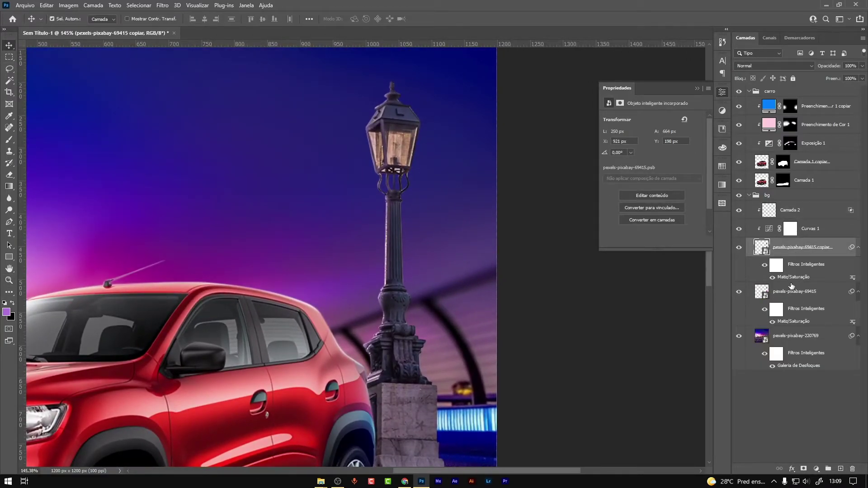
left_click_drag(780, 291, 780, 204)
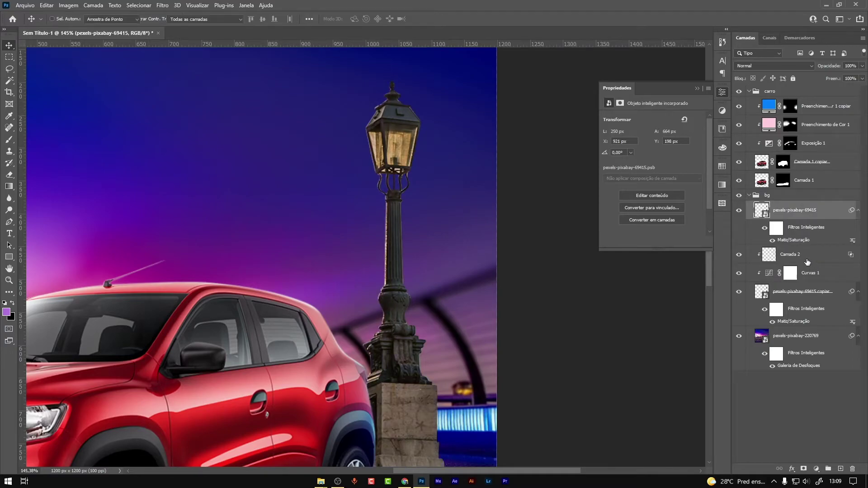
Step: Add a pink Hue/Saturation smart filter to the lamp copy, easing hue to -20
key("ctrl+u")
left_click_drag(720, 162, 694, 185)
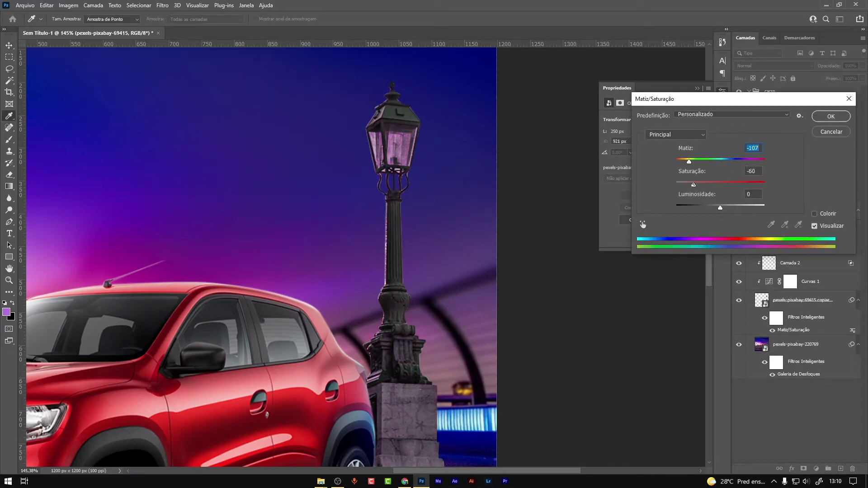
left_click(831, 117)
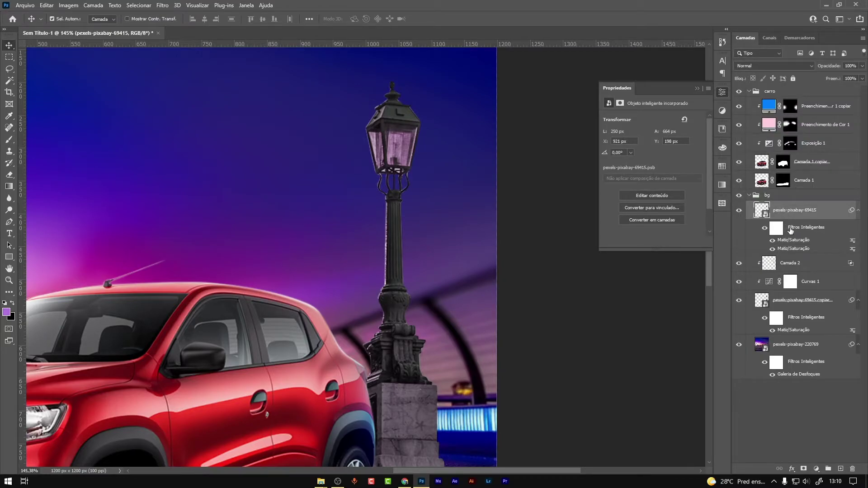
left_click_drag(791, 231, 795, 299)
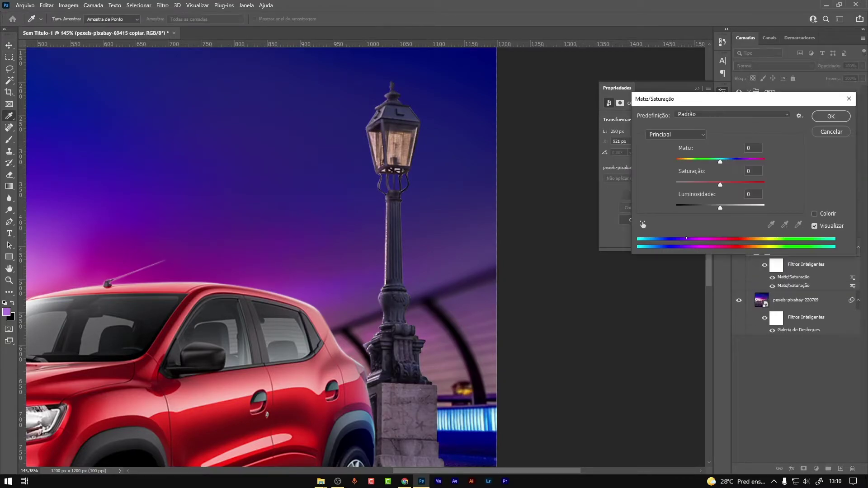
mouse_move(720, 161)
left_mouse_down()
mouse_move(703, 161)
mouse_move(695, 184)
left_mouse_up()
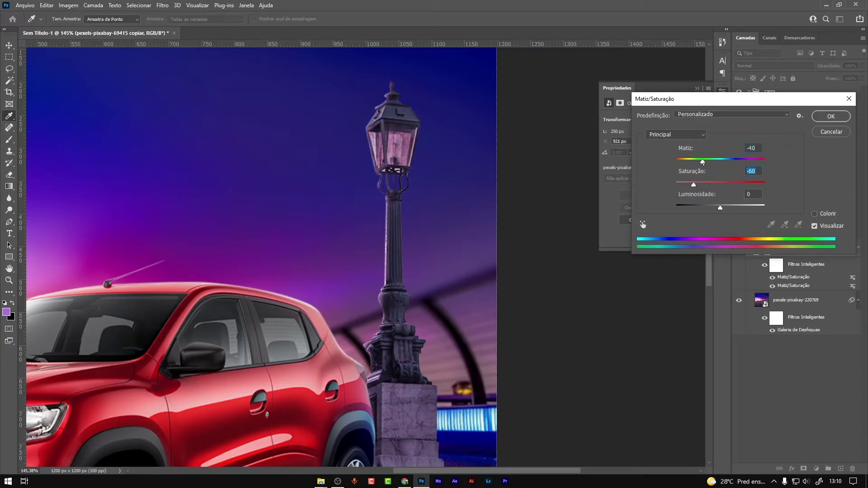
left_click_drag(703, 162, 718, 162)
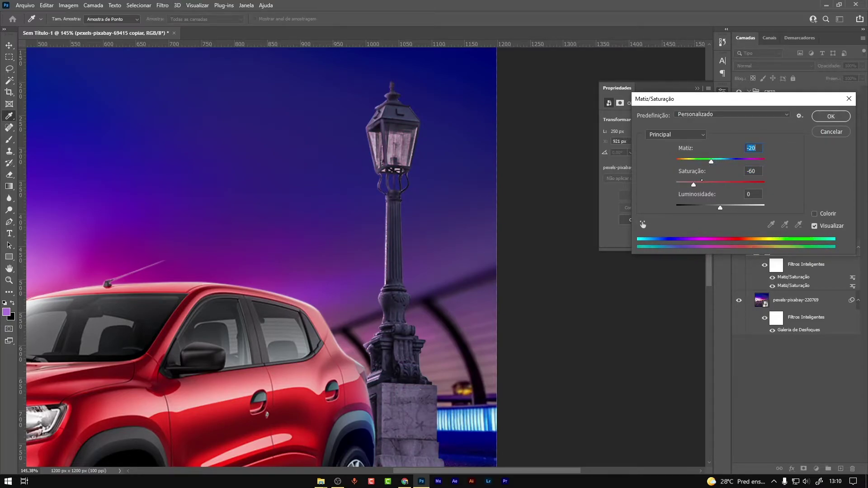
left_click(831, 116)
Step: Invert the filter mask and brush white over the lamp glass to reveal the pink glow
left_click(776, 265)
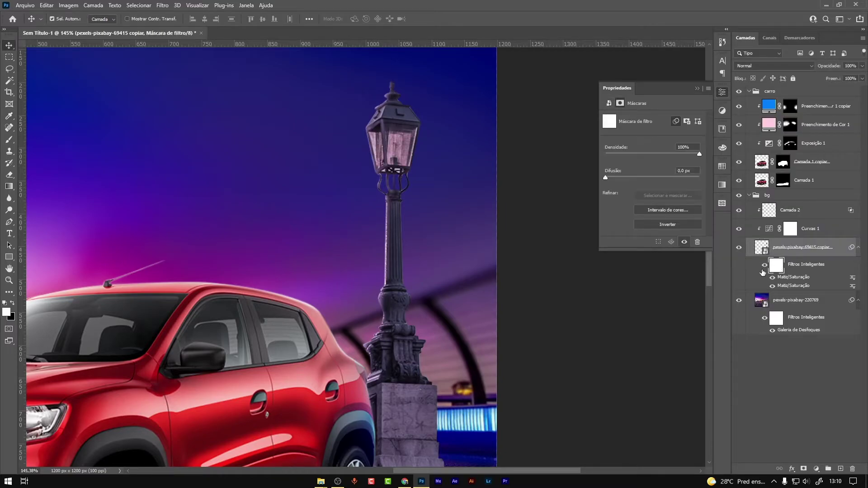
key("ctrl+i")
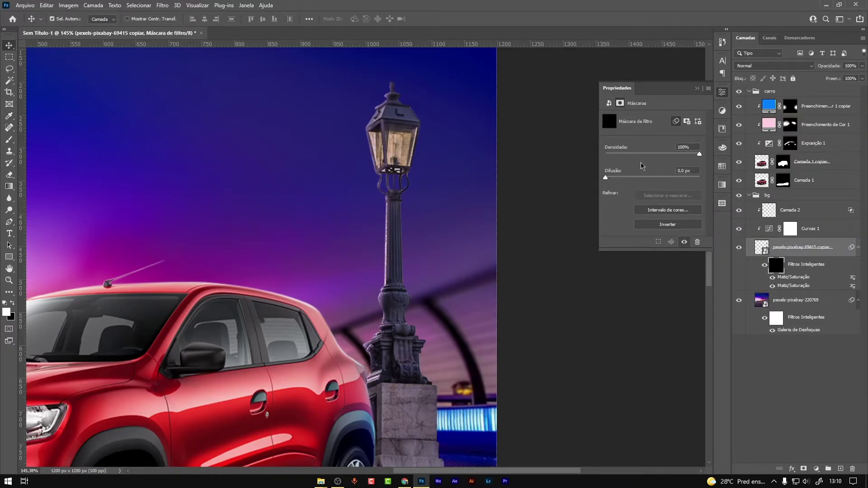
left_click(7, 312)
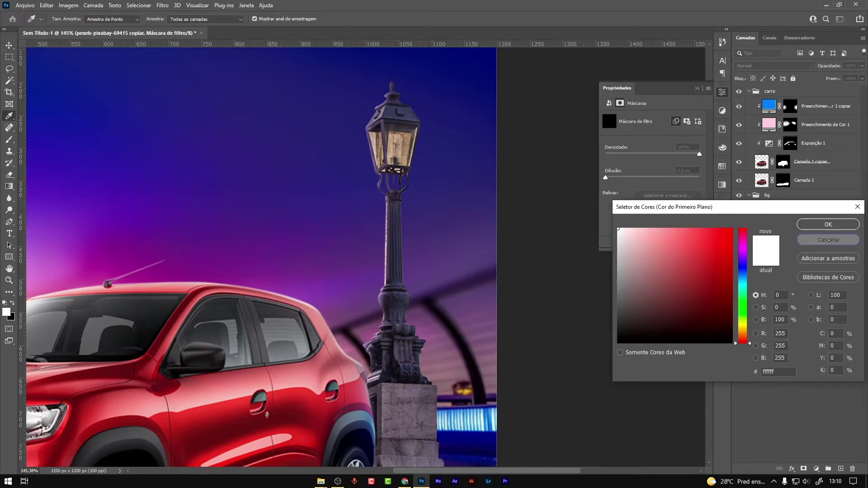
key("Escape")
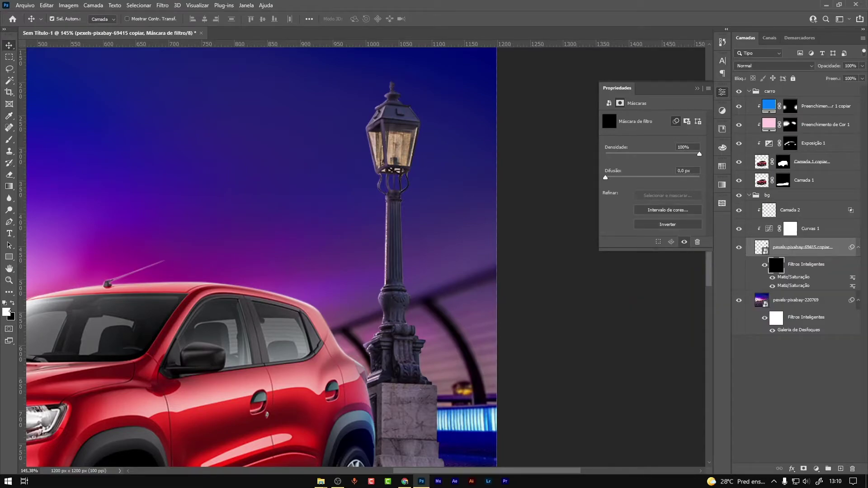
key("b")
scroll(408, 103, "up", 5)
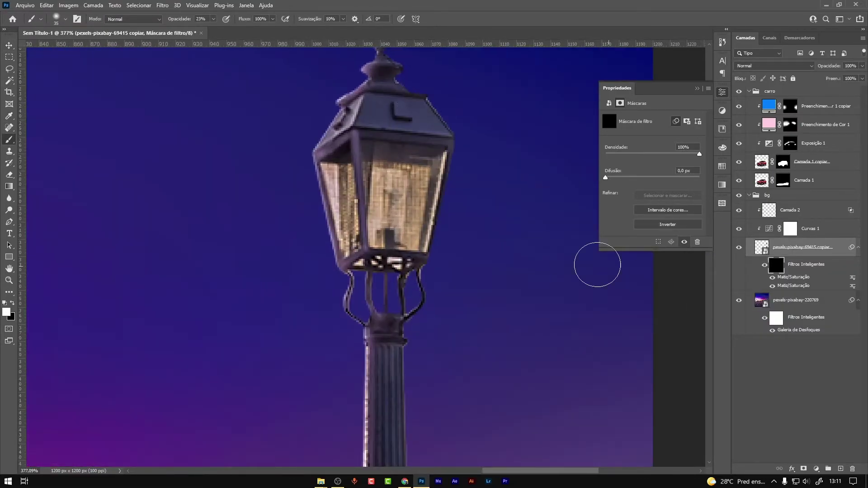
mouse_move(418, 199)
left_mouse_down()
mouse_move(371, 203)
mouse_move(335, 194)
mouse_move(414, 225)
left_mouse_up()
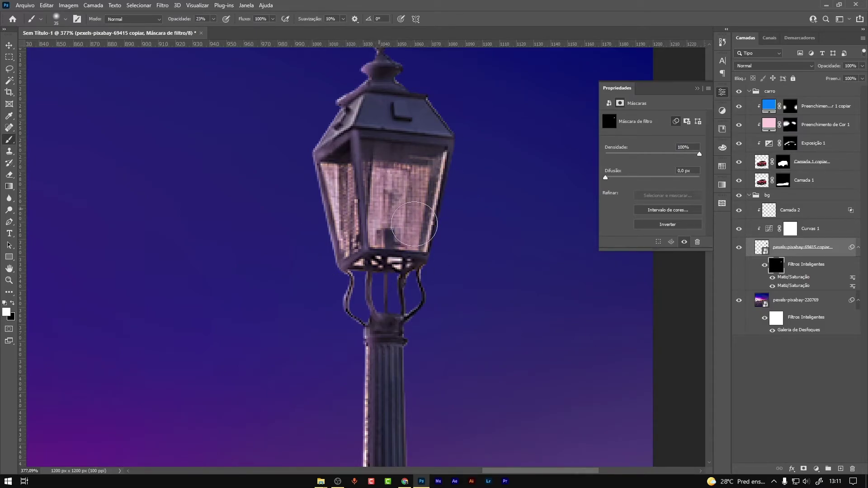
Step: Select the lamp layers and group them together
scroll(405, 238, "down", 5)
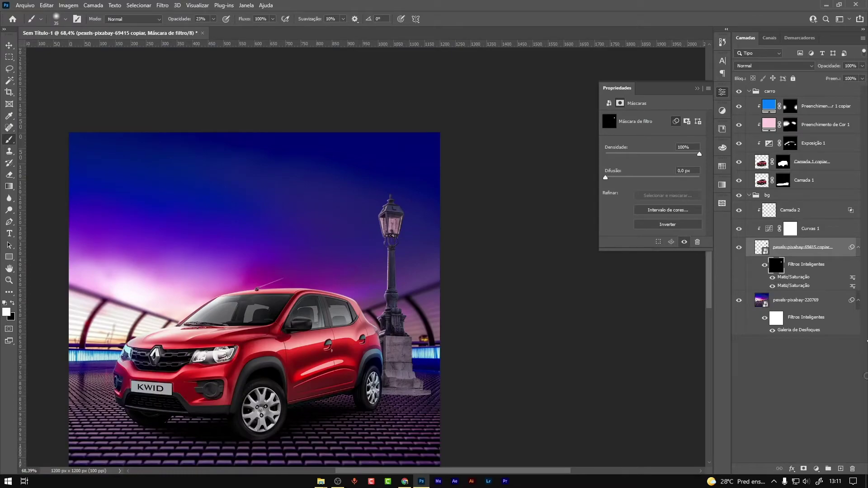
left_click(789, 210, "shift")
key("ctrl+g")
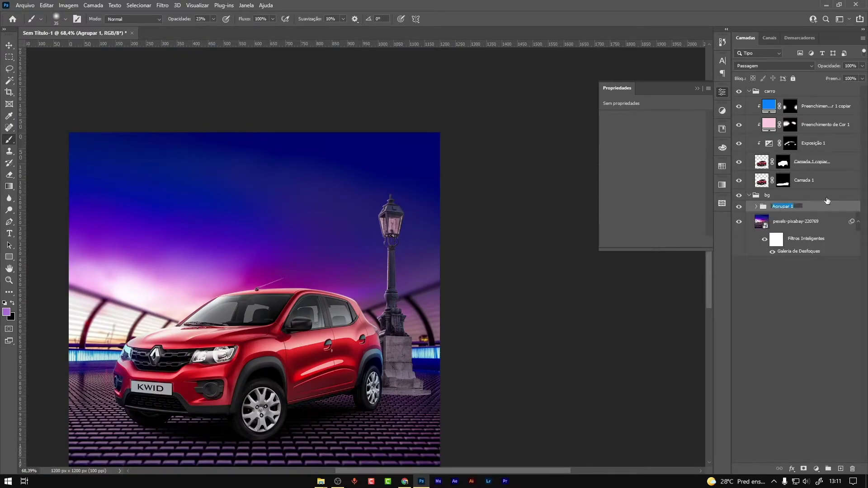
Step: Rename the lamp group to 'poste' and expand it
type("poste")
key("Return")
left_click(756, 207)
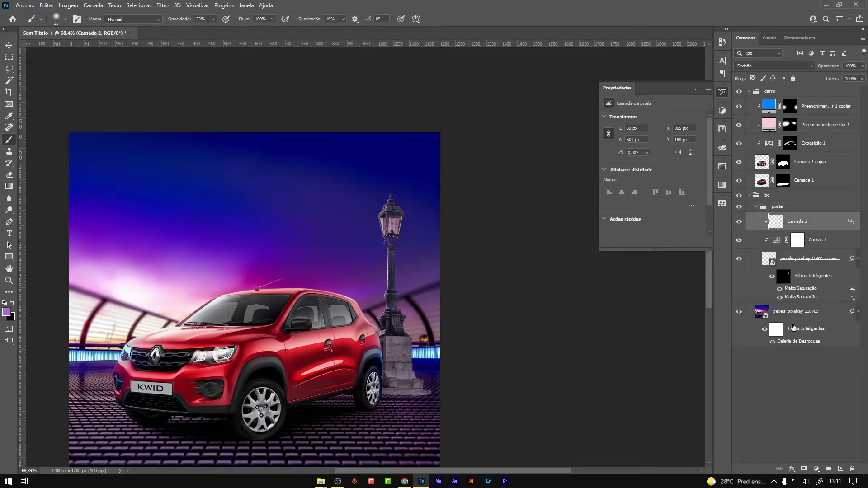
Step: On a new layer in poste, paint a soft light-lavender glow with a large brush
left_click(838, 468)
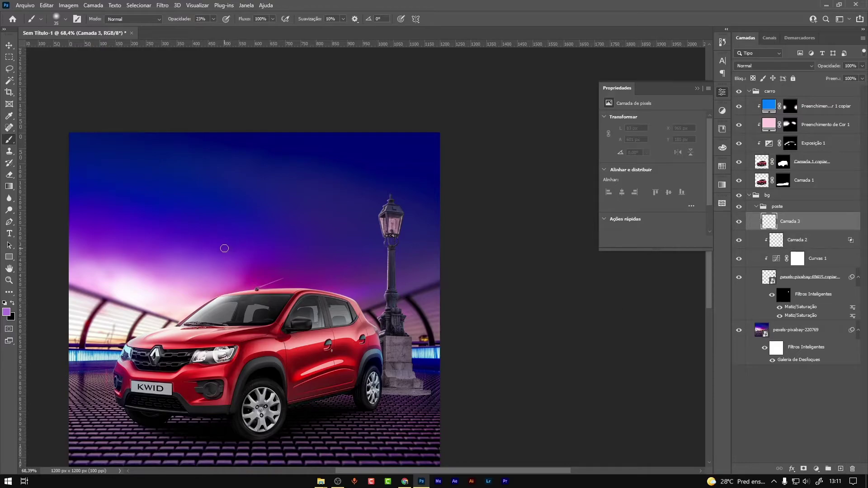
left_click(213, 18)
key("bracketright")
key("bracketright")
key("bracketright")
left_click(247, 306)
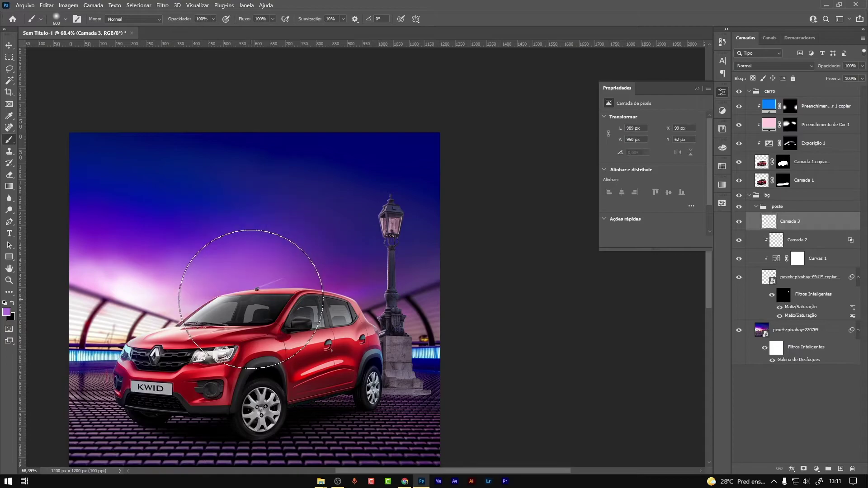
left_click(243, 281)
mouse_move(789, 221)
left_mouse_down()
mouse_move(786, 204)
mouse_move(786, 212)
left_mouse_up()
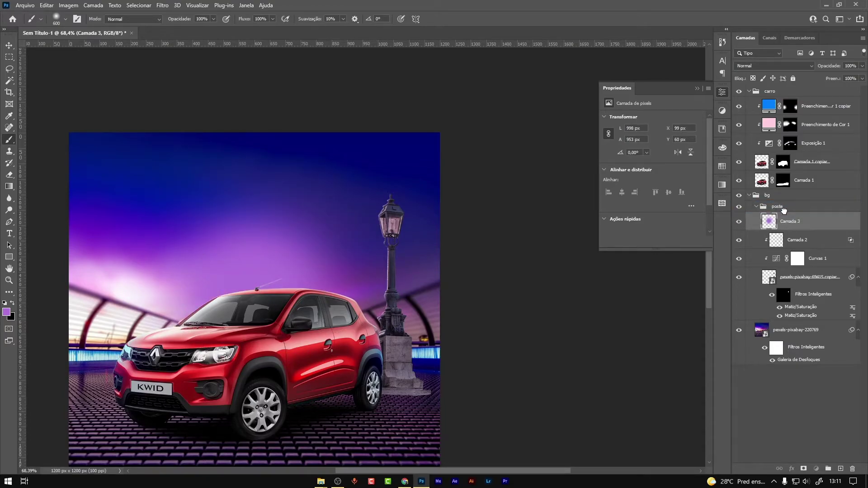
key("bracketleft")
key("bracketleft")
key("bracketleft")
left_click(7, 312)
left_click(638, 233)
left_click(829, 229)
key("bracketleft")
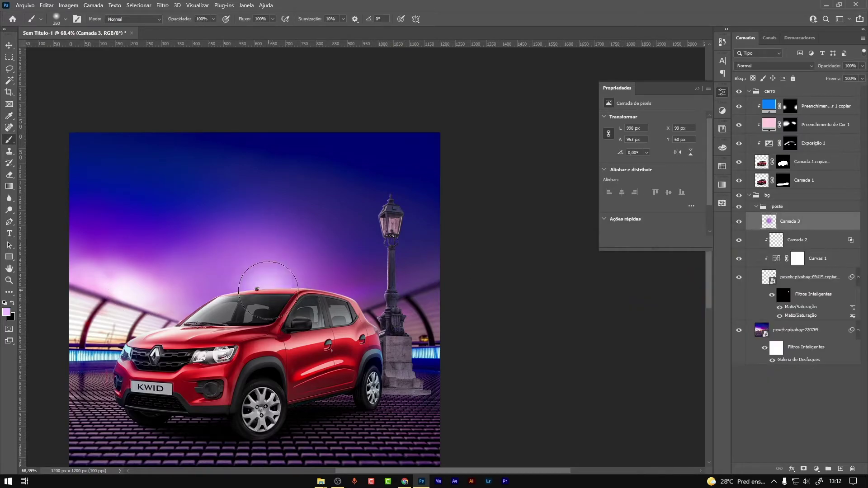
left_click(268, 291)
Step: Set the glow layer to Divisão and transform it down to sit over the lamp head
key("v")
left_click(758, 66)
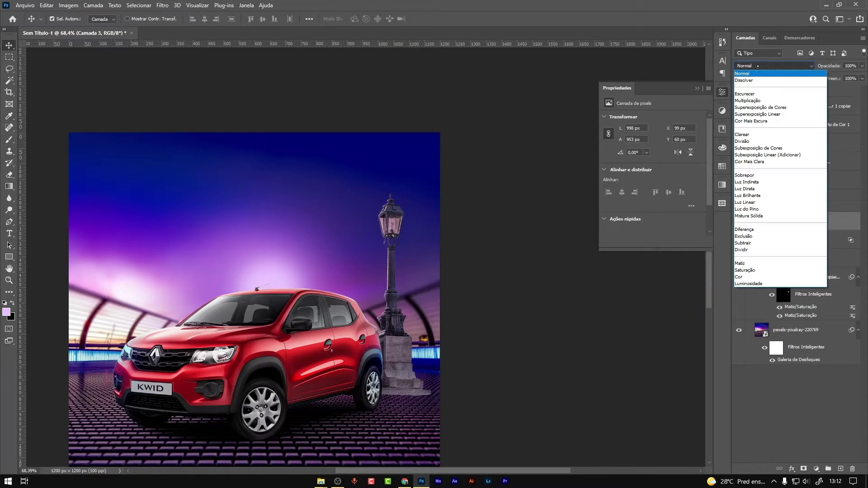
left_click(742, 141)
key("ctrl+t")
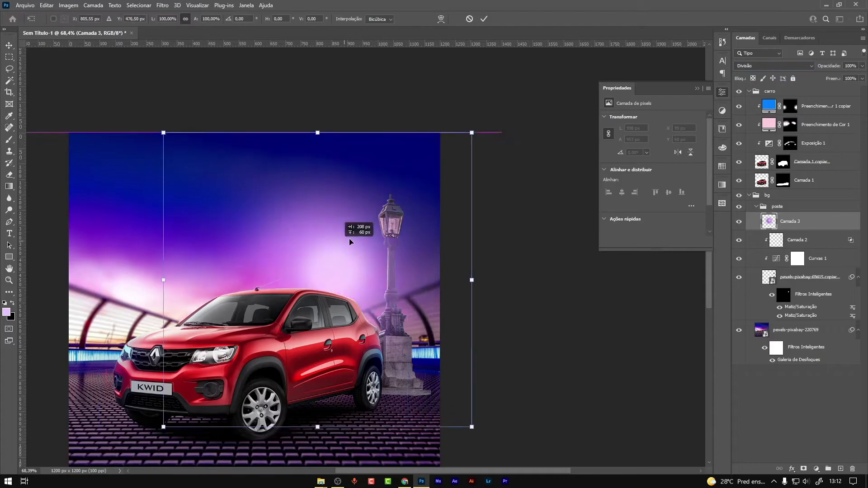
left_click_drag(350, 242, 388, 209)
left_click_drag(527, 240, 475, 244)
left_click_drag(379, 201, 393, 223)
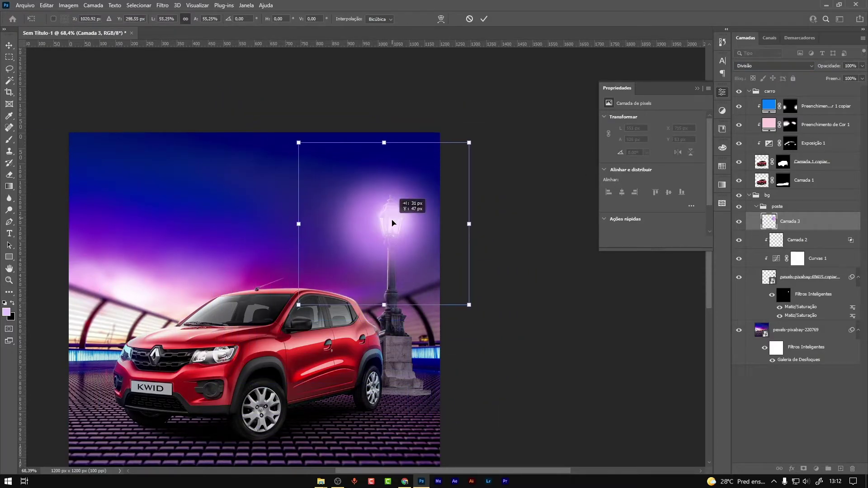
key("Return")
Step: Enlarge the glow, dim it to 37% opacity, and bring Camada 3 to the top
scroll(393, 225, "up", 3)
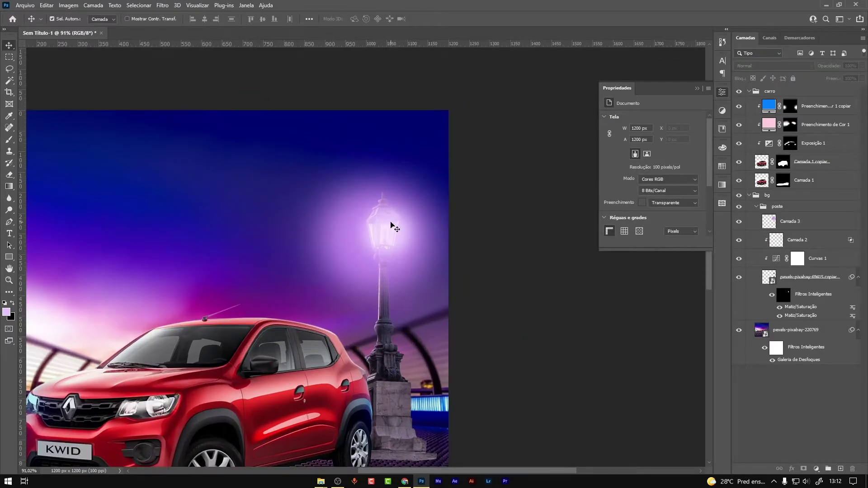
left_click(392, 225)
scroll(392, 225, "down", 3)
key("ctrl+t")
left_click_drag(494, 171, 598, 156)
key("Return")
left_click(835, 228, "ctrl")
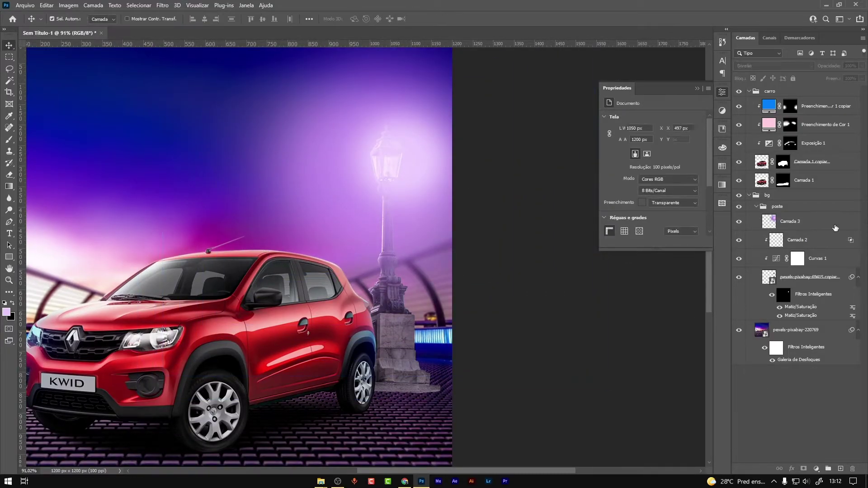
left_click_drag(835, 66, 819, 70)
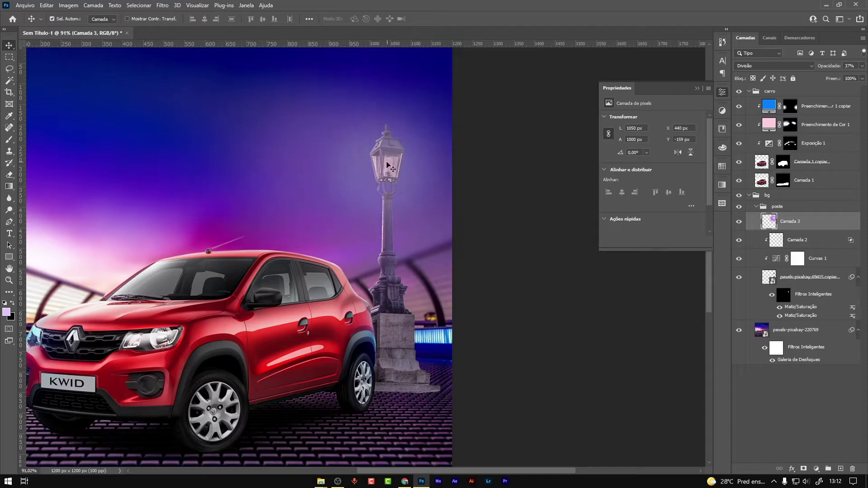
left_click_drag(388, 165, 398, 158)
key("ctrl+shift+bracketright")
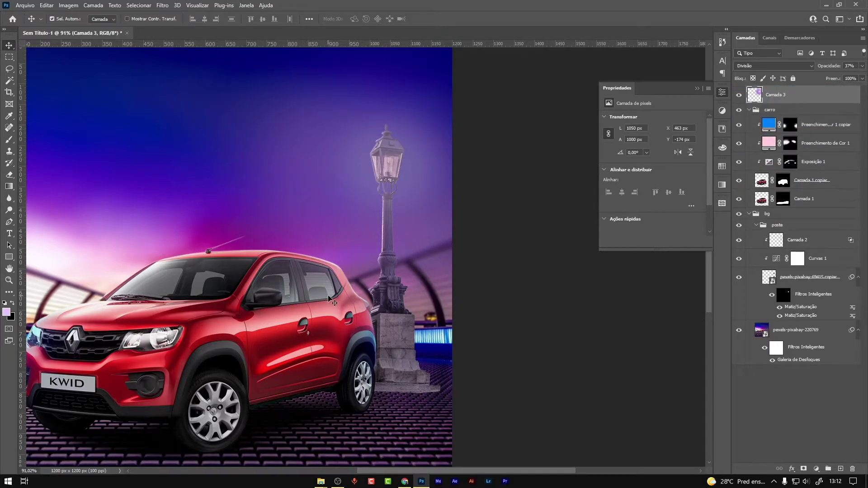
Step: Duplicate Camada 3, shrink the copy to a third over the lamp head at 86% opacity
key("ctrl+j")
key("ctrl+t")
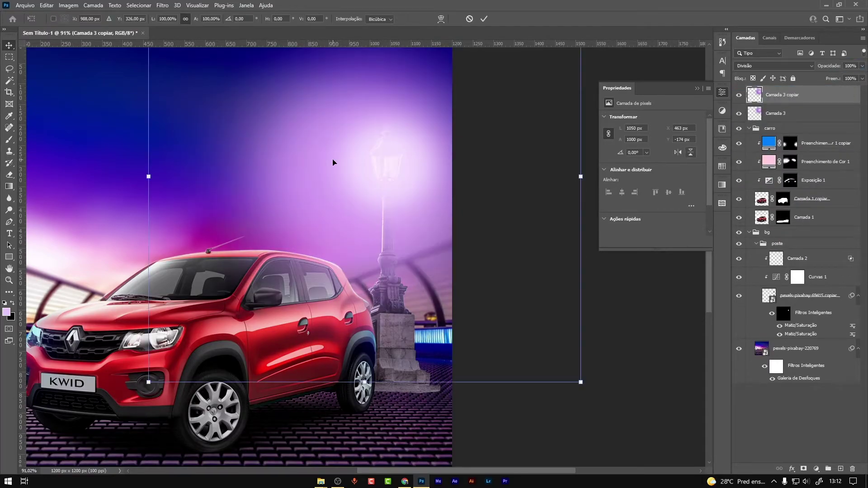
left_click_drag(148, 175, 285, 172)
left_click_drag(374, 158, 392, 165)
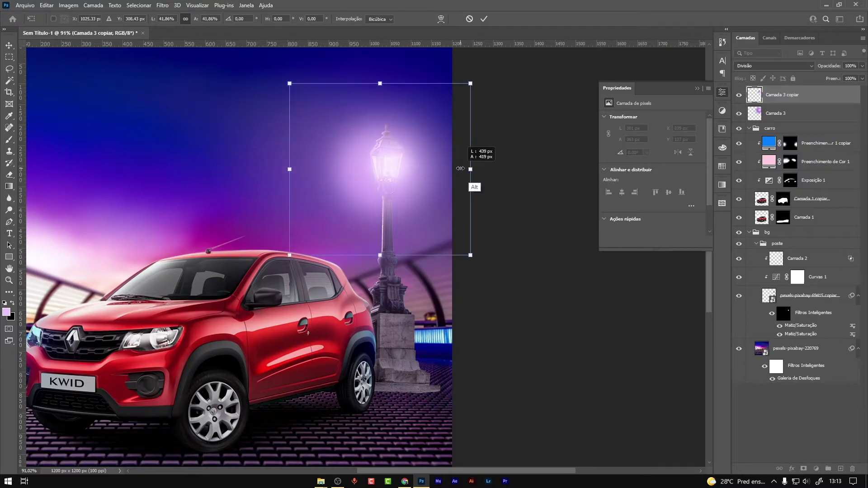
key("Return")
left_click_drag(835, 66, 825, 69)
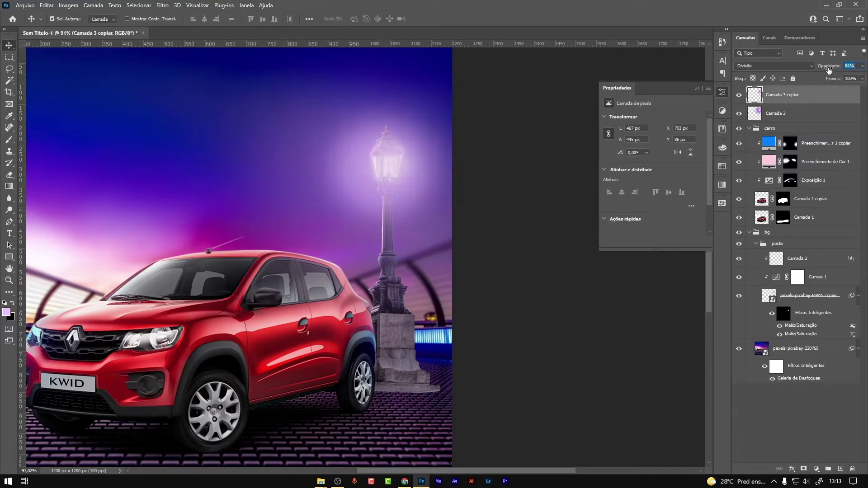
scroll(418, 209, "down", 3)
Step: Shift the glow copy's hue slightly and browse blend modes for it
key("ctrl+u")
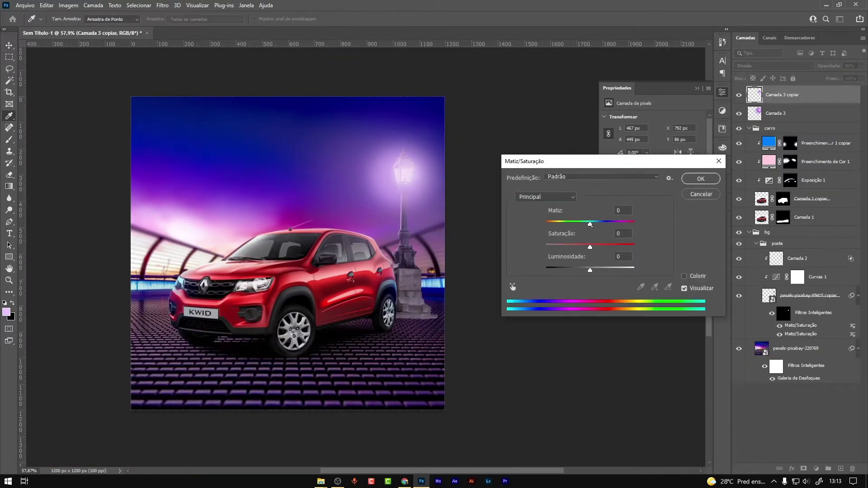
left_click_drag(590, 222, 592, 224)
left_click(685, 192)
left_click(773, 65)
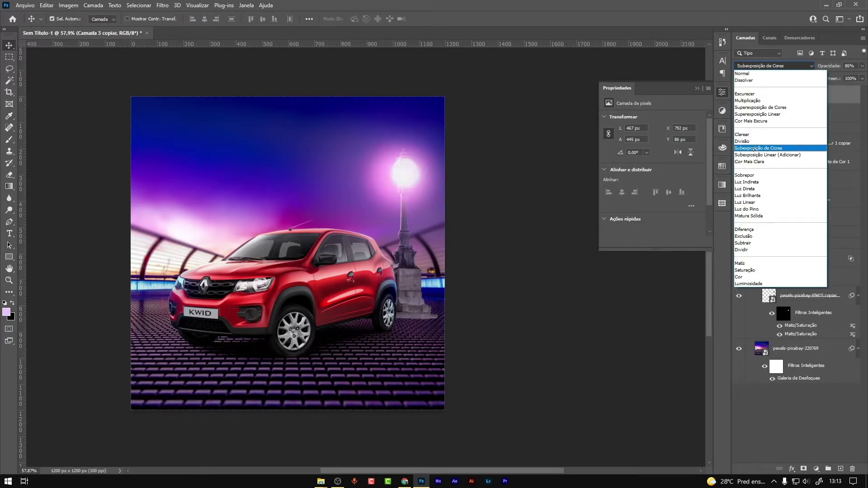
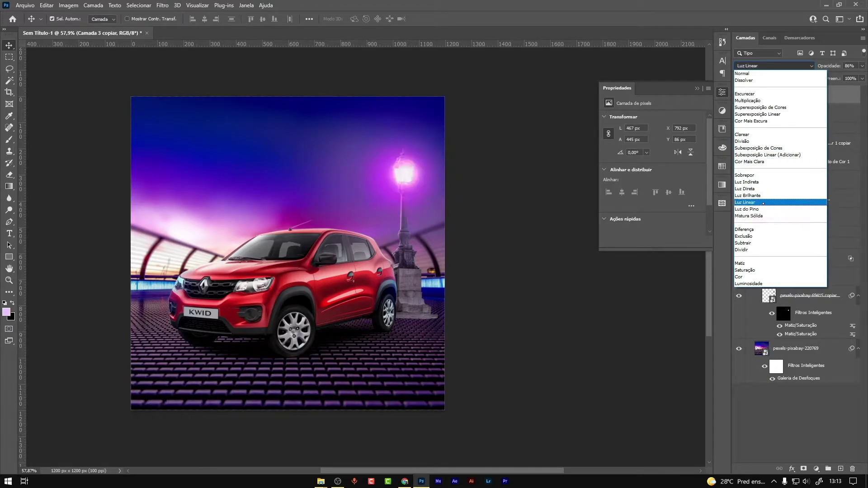
Step: Set Camada 3 copiar to Luz Direta blend and enlarge the glow over the lamp
left_click(759, 189)
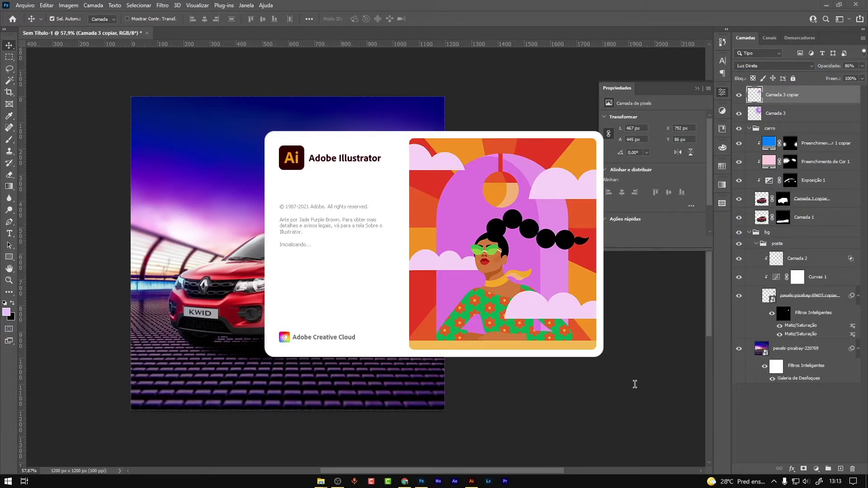
key("ctrl+0")
key("ctrl+t")
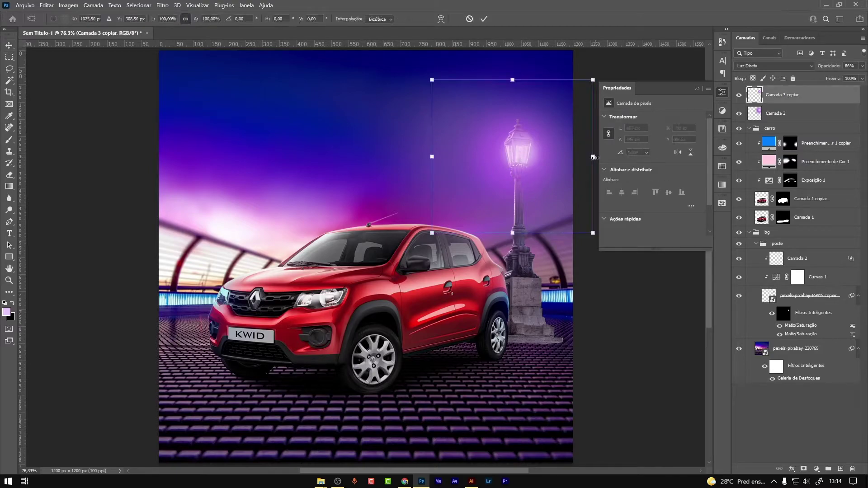
mouse_move(512, 233)
left_mouse_down()
mouse_move(517, 257)
mouse_move(505, 257)
left_mouse_up()
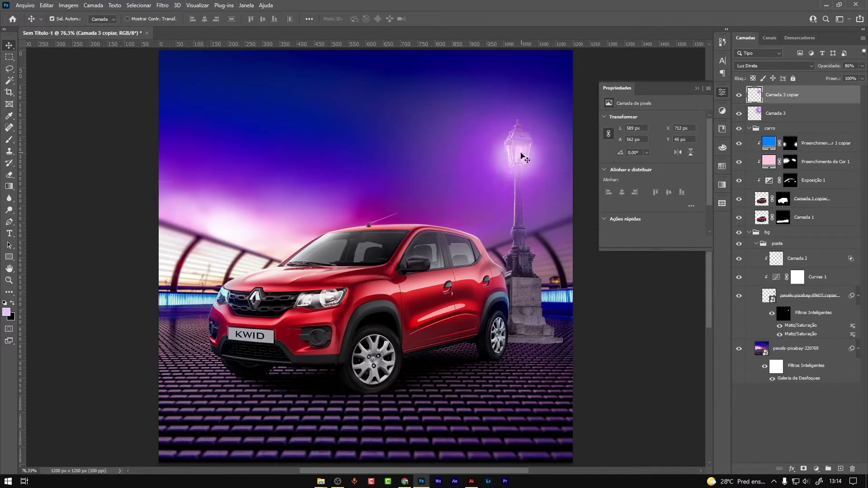
key("Return")
left_click(768, 392)
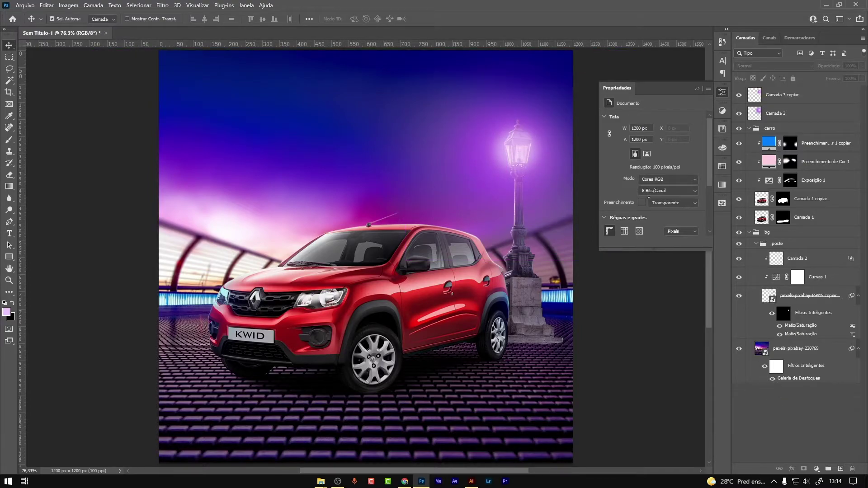
Step: Duplicate the Camada 3 glow below the lamp post and lower the copy's opacity to 20%
left_click(796, 113)
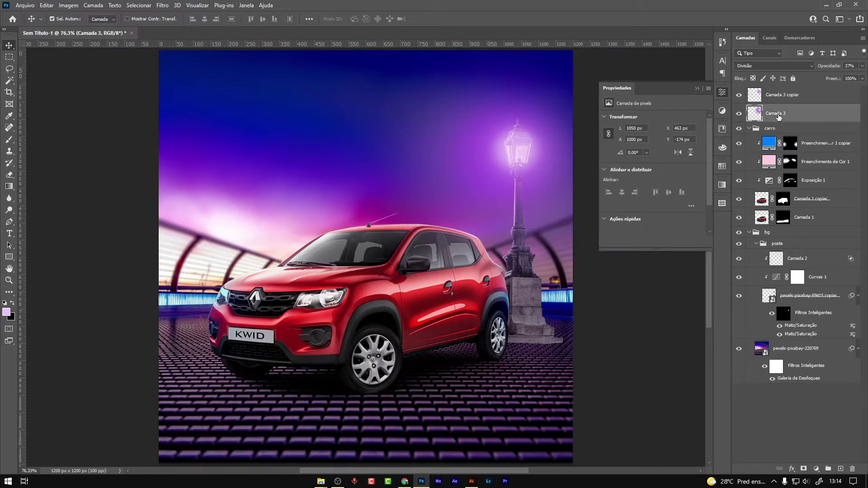
key("ctrl+j")
left_click_drag(796, 113, 795, 346)
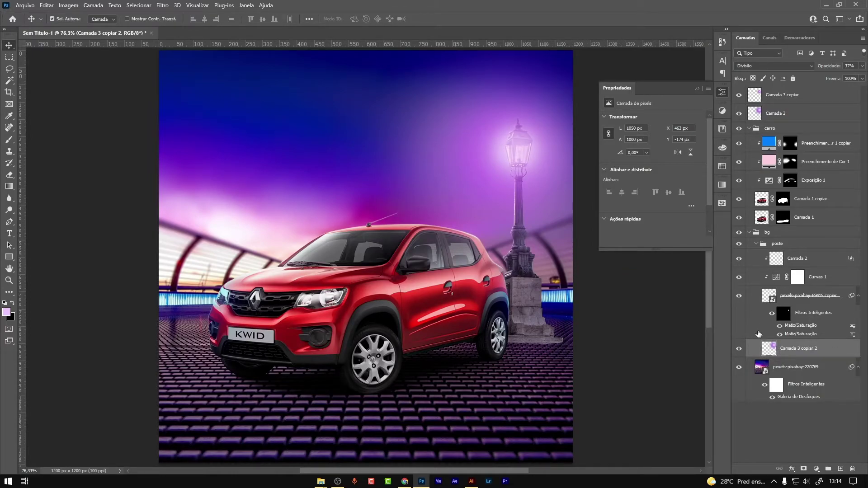
left_click(739, 349)
left_click(739, 349)
left_click(740, 349)
left_click(739, 348)
left_click(739, 349)
left_click_drag(833, 69, 831, 67)
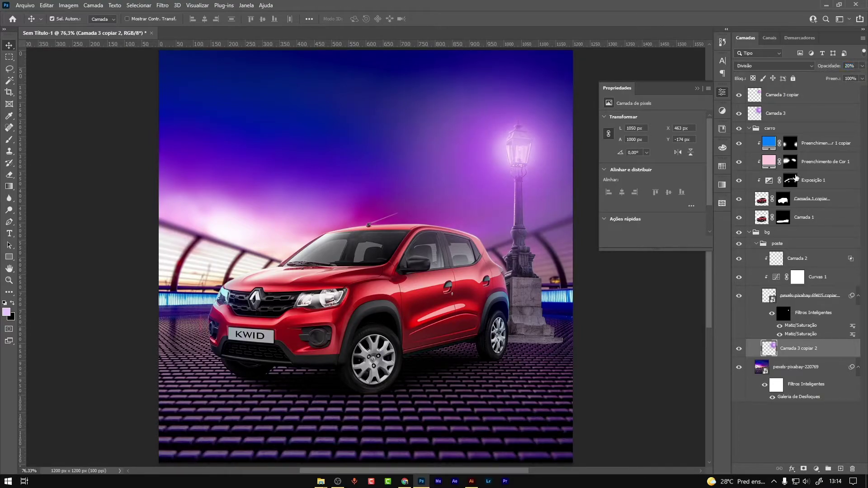
left_click(796, 367)
Step: Draw the Forma 1 floor polygon in front of the car using the Pen in Shape mode
left_click(840, 469)
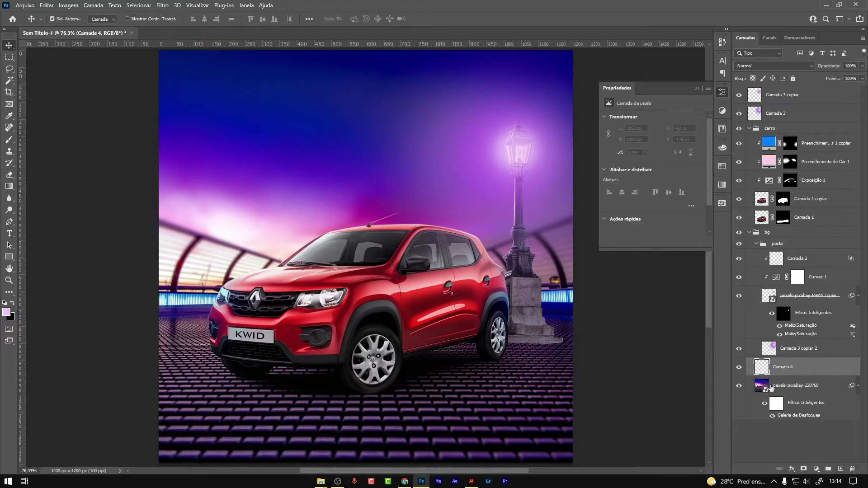
key("b")
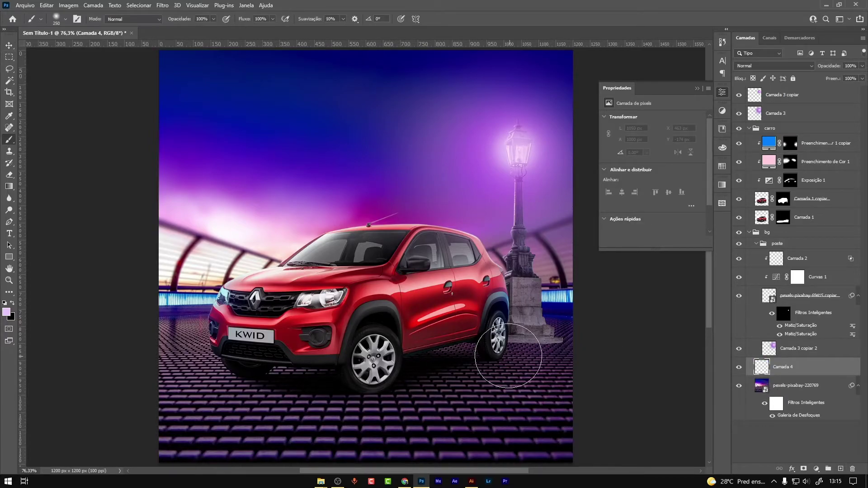
key("p")
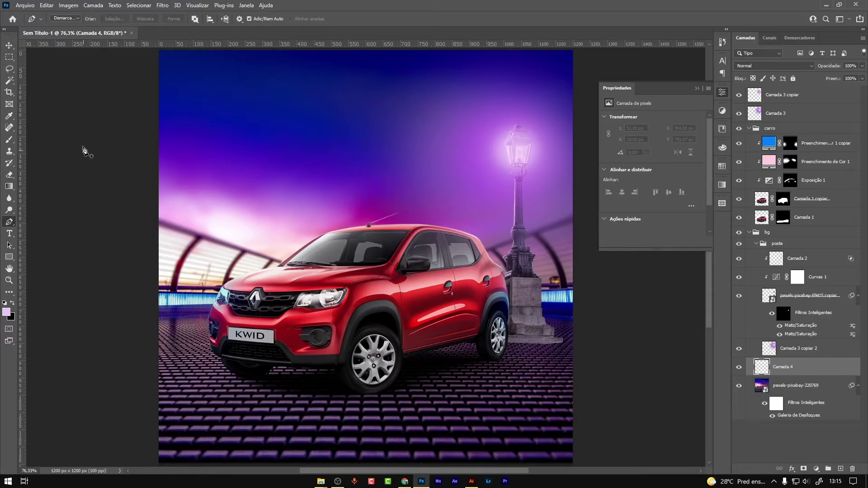
left_click(66, 18)
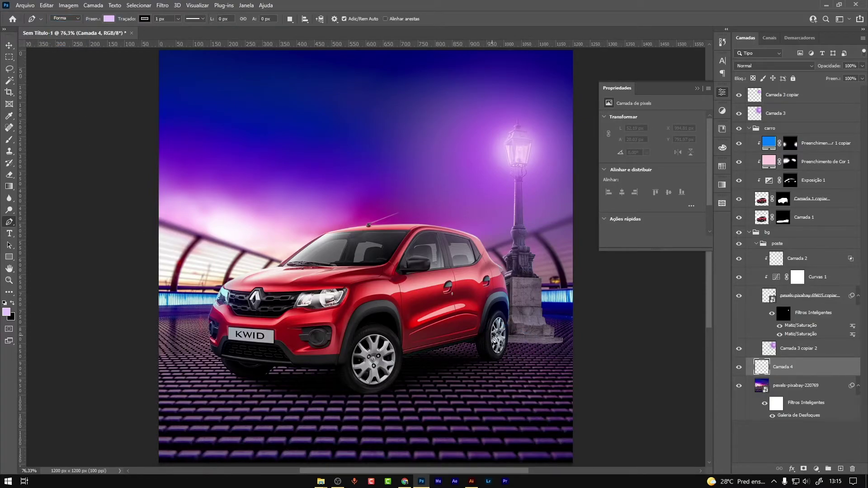
left_click(187, 379)
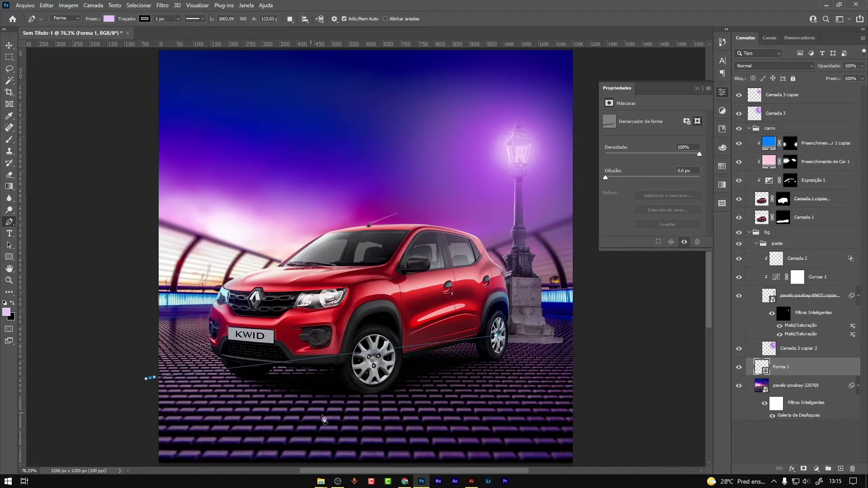
left_click(624, 449)
left_click(599, 354)
left_click(551, 333)
left_click(497, 335)
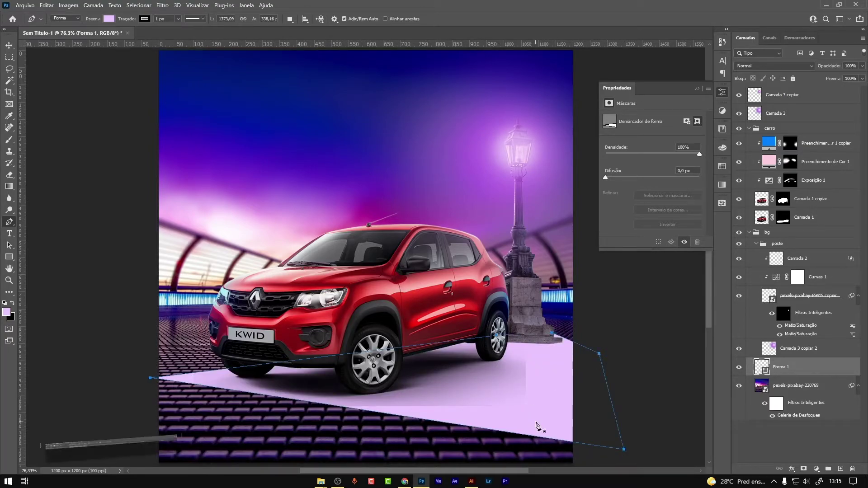
key("v")
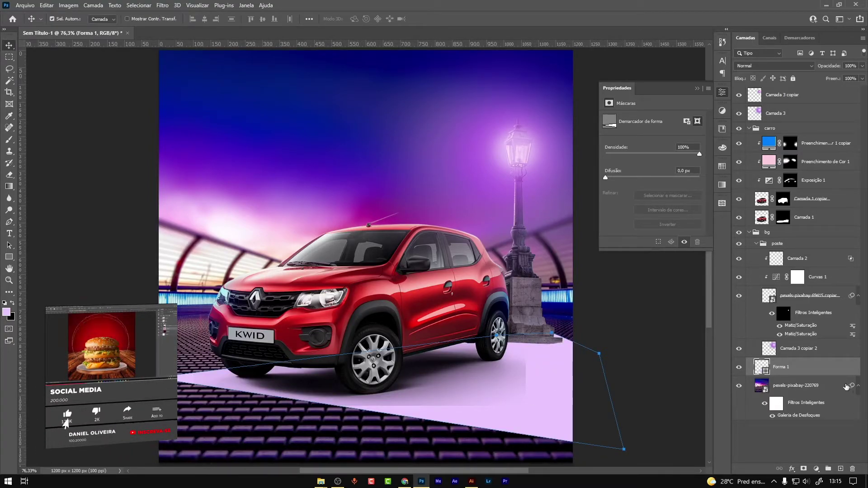
Step: Convert Forma 1 to a smart object, apply Gaussian Blur, and blend it in Divisão mode
right_click(786, 359)
left_click(716, 217)
left_click(162, 4)
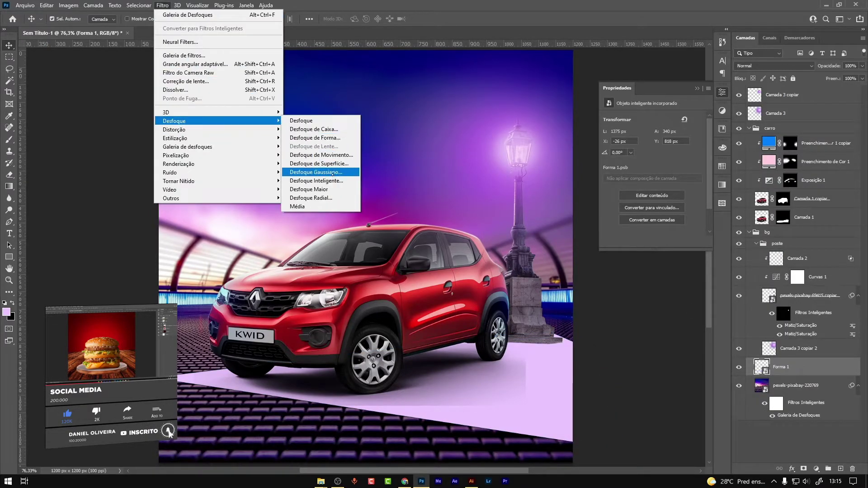
left_click(315, 172)
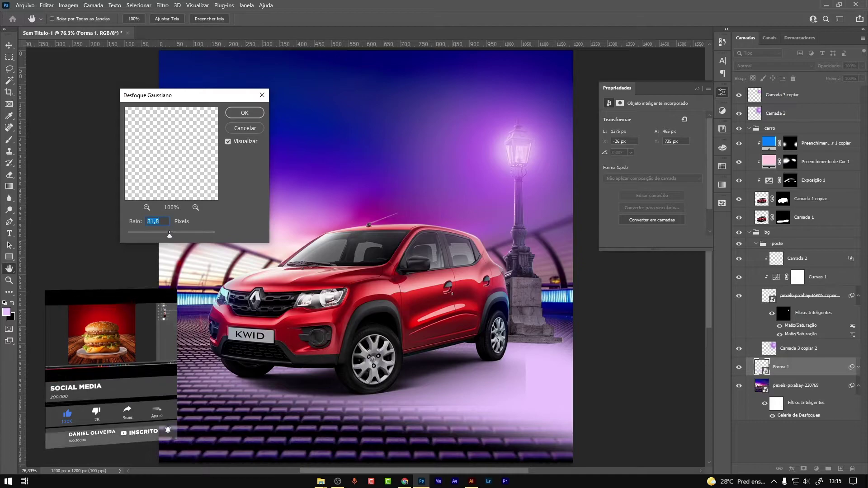
left_click(245, 112)
left_click(774, 65)
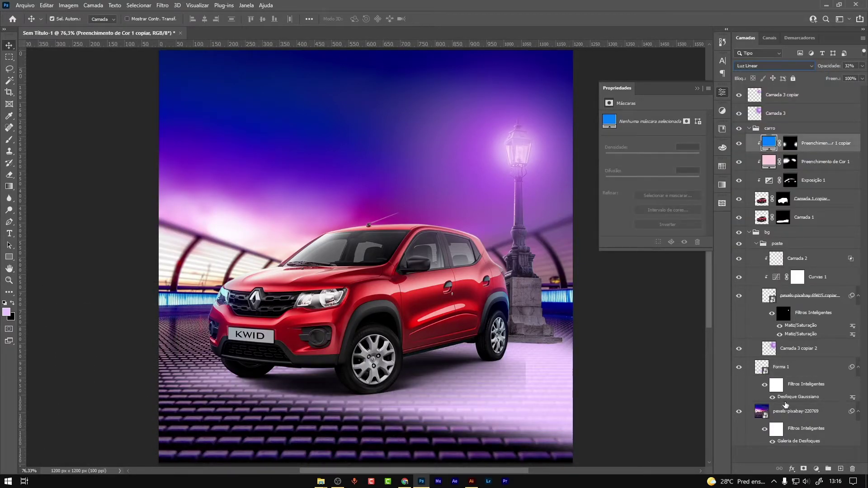
left_click(781, 366)
left_click(773, 65)
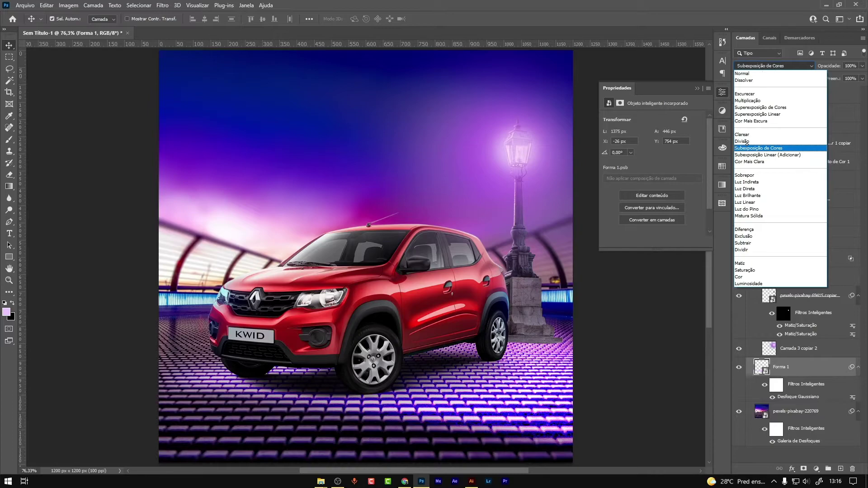
left_click(746, 142)
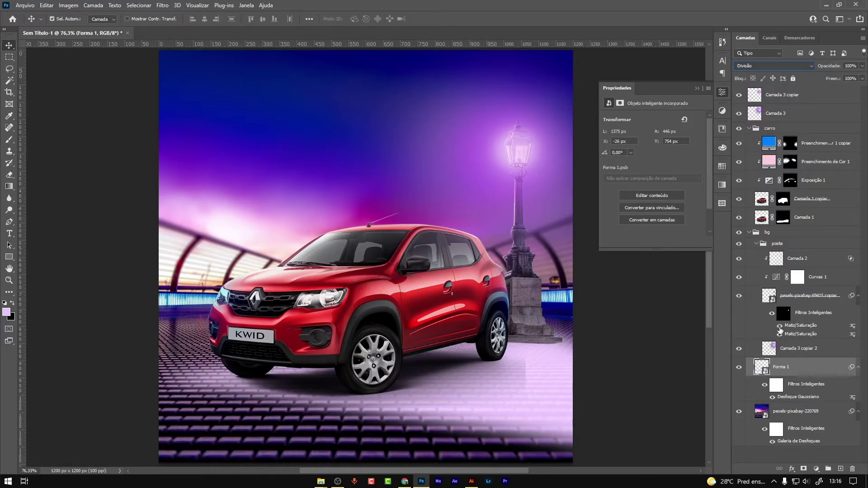
Step: Try a +8 saturation boost on Forma 1 with Hue/Saturation, then cancel it
key("ctrl+u")
mouse_move(721, 185)
left_mouse_down()
mouse_move(703, 184)
mouse_move(746, 185)
left_mouse_up()
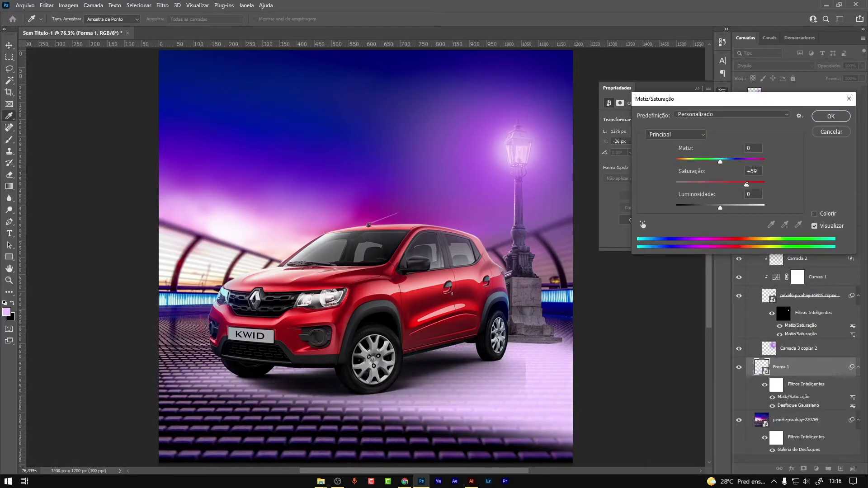
type("+8")
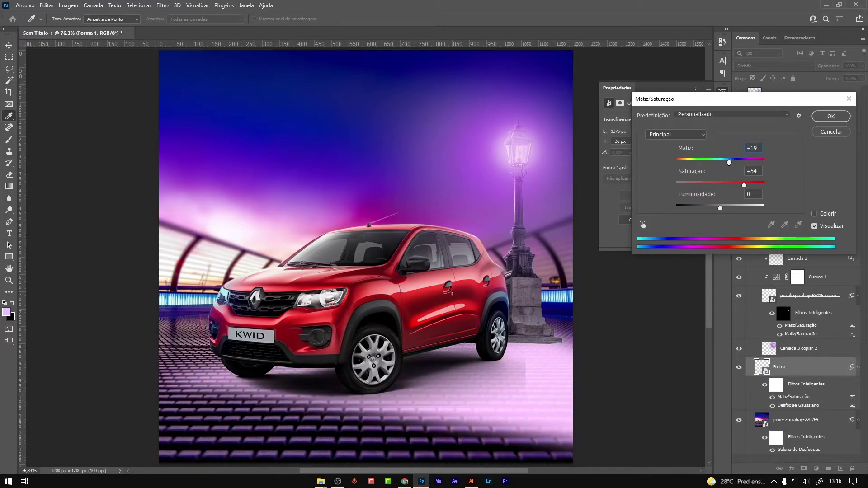
key("Escape")
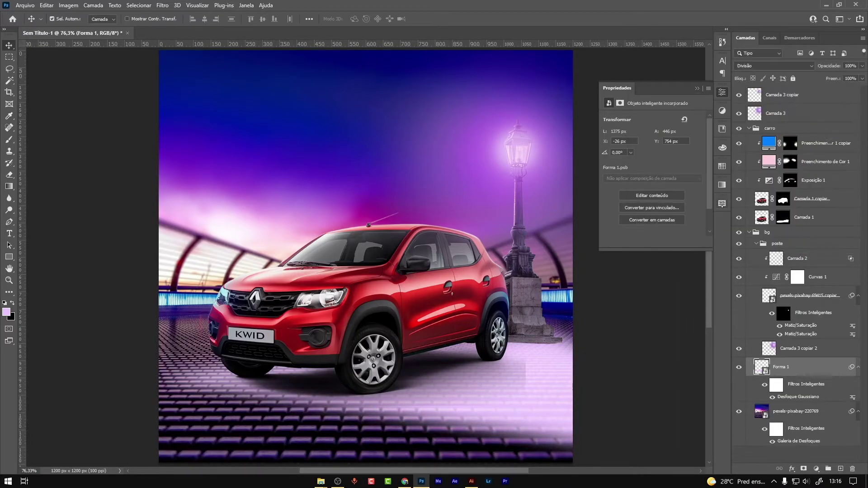
Step: Add an inverted layer mask to Forma 1 and paint the glow back near the rear wheel
left_click(806, 470)
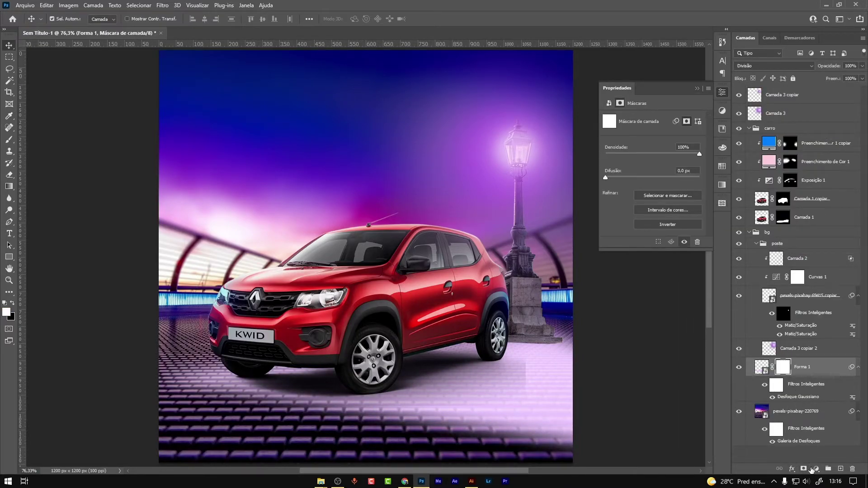
key("ctrl+i")
key("b")
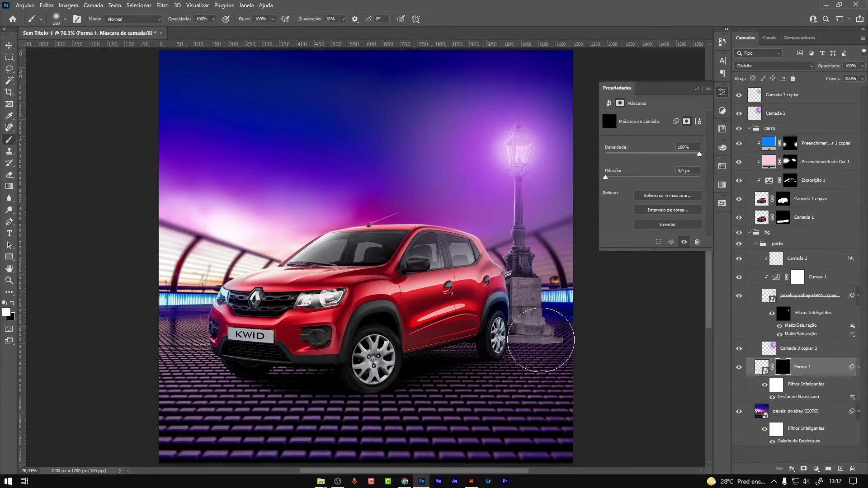
left_click_drag(214, 20, 179, 29)
mouse_move(523, 329)
left_mouse_down()
mouse_move(470, 362)
mouse_move(548, 382)
mouse_move(501, 347)
mouse_move(562, 330)
mouse_move(484, 349)
mouse_move(528, 327)
left_mouse_up()
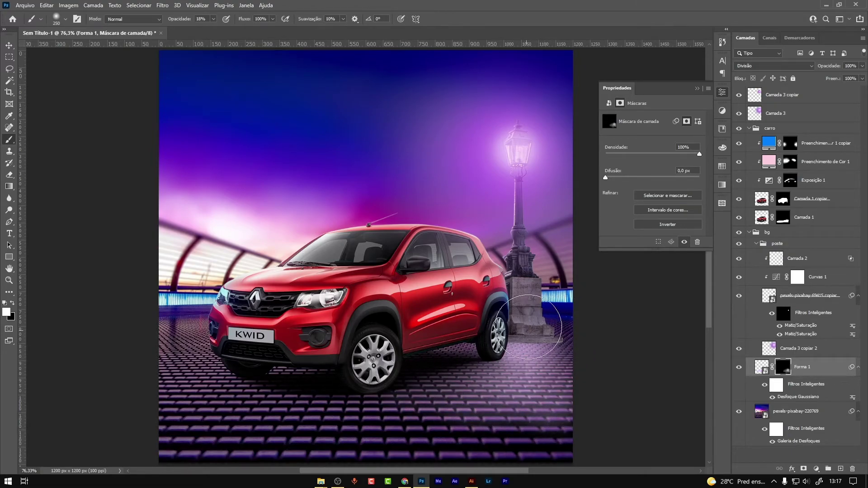
key("v")
Step: Split the Forma 1 Blend If underlying slider to 0/52 so the dark floor shows through
left_click(829, 369)
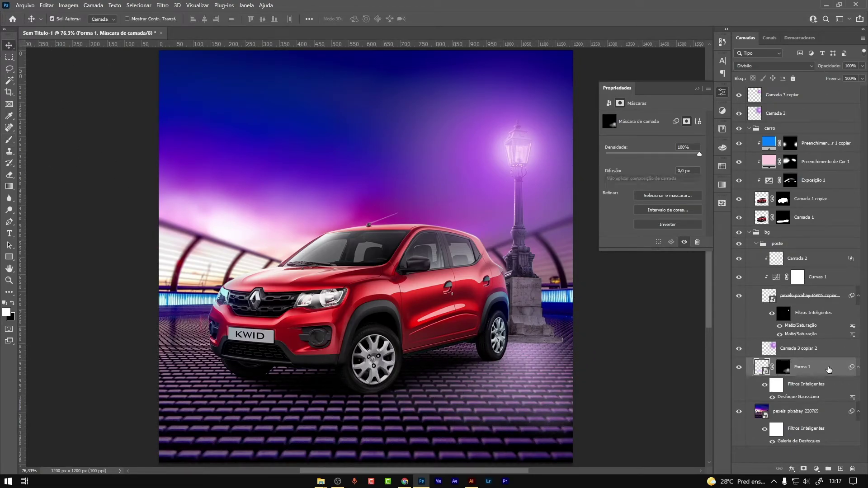
double_click(828, 368)
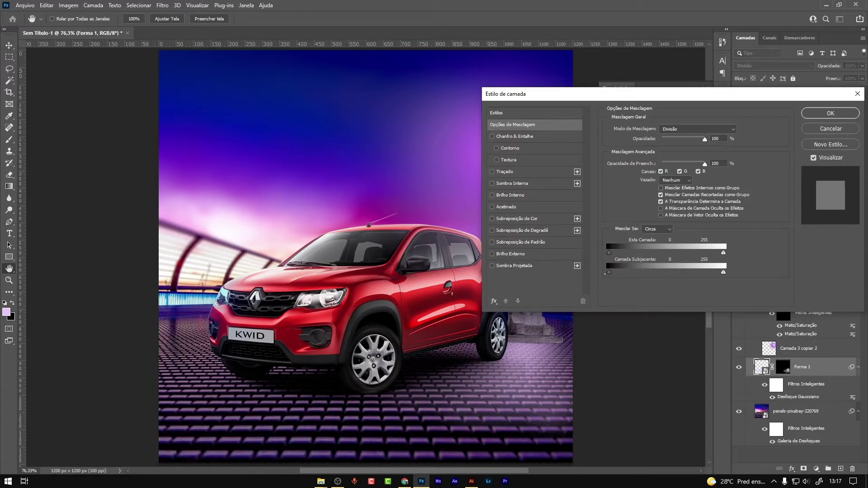
left_click_drag(609, 272, 633, 273)
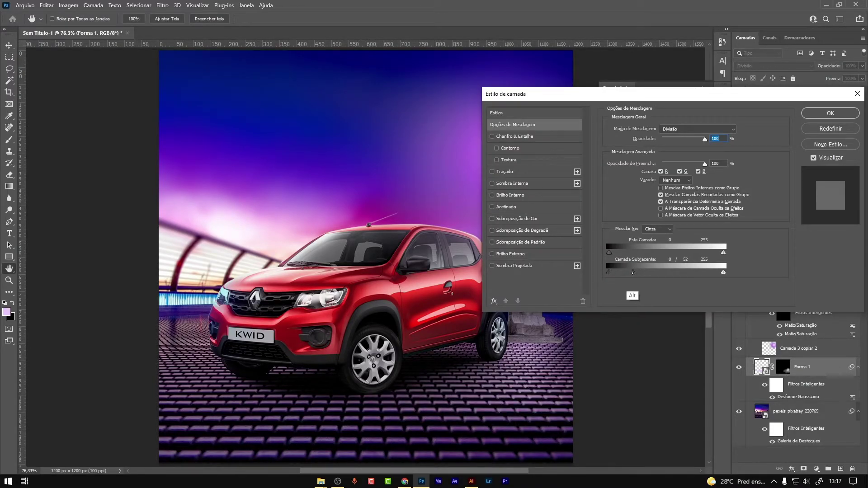
key("Return")
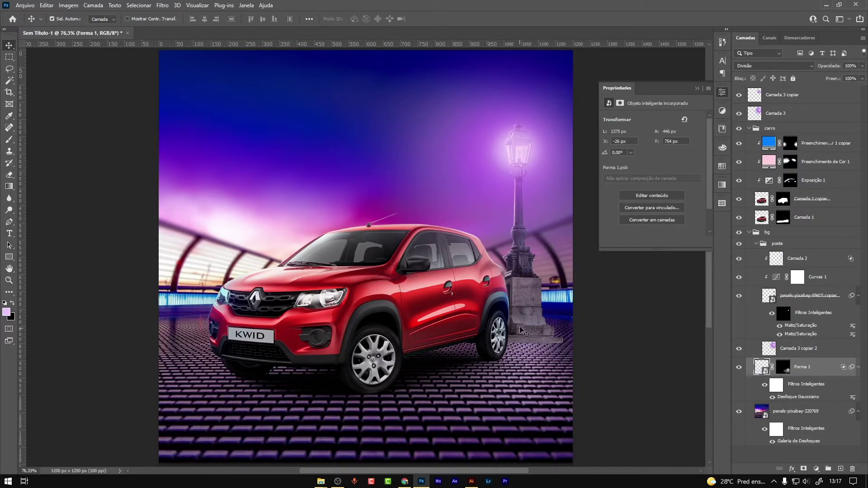
Step: Add a Curvas 2 adjustment clipped to Camada 2 and pull the curve down to darken
left_click(798, 258)
key("ctrl+m")
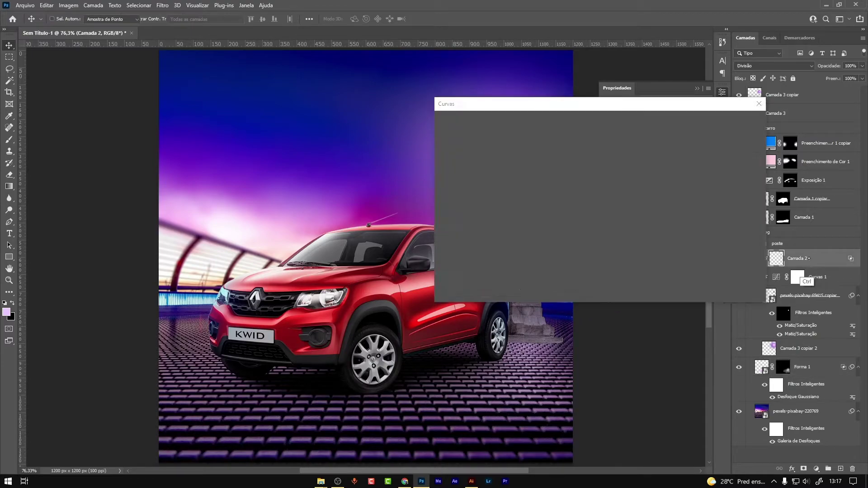
left_click(740, 143)
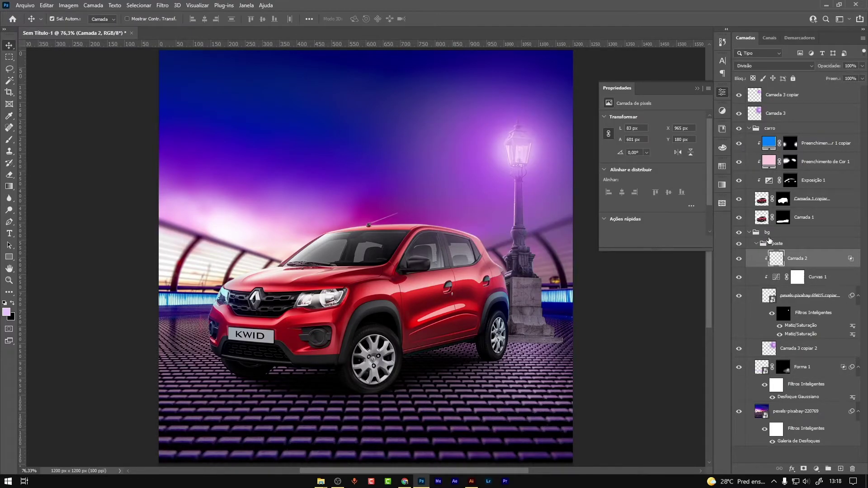
left_click(722, 91)
left_click(666, 127)
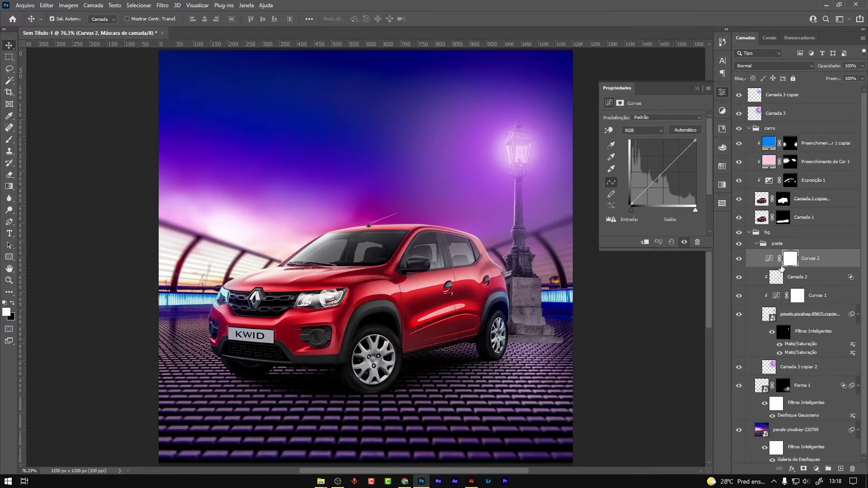
left_click(645, 241)
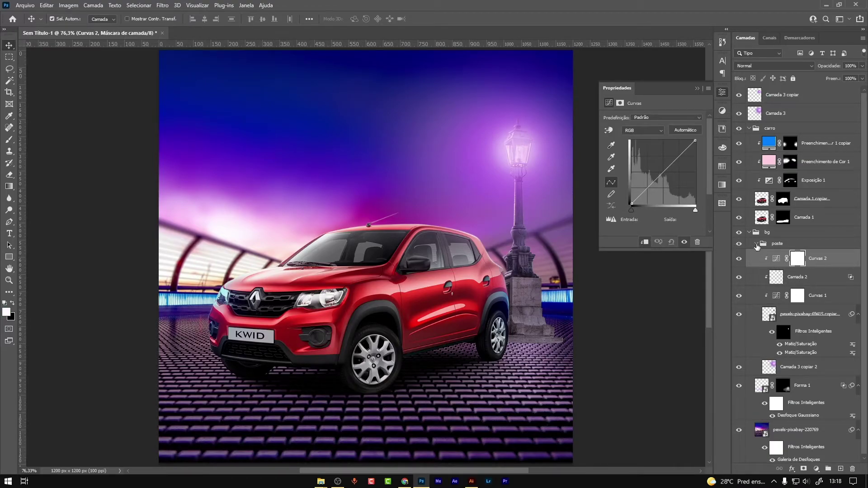
left_click_drag(665, 171, 676, 175)
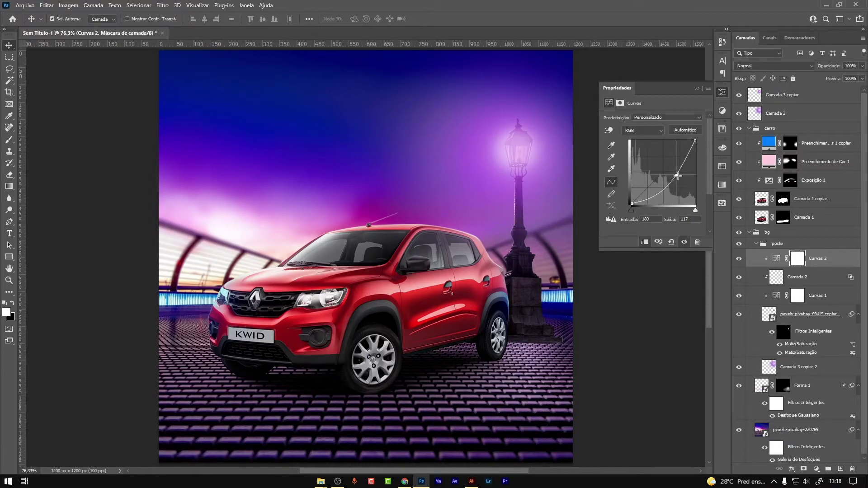
left_click(697, 88)
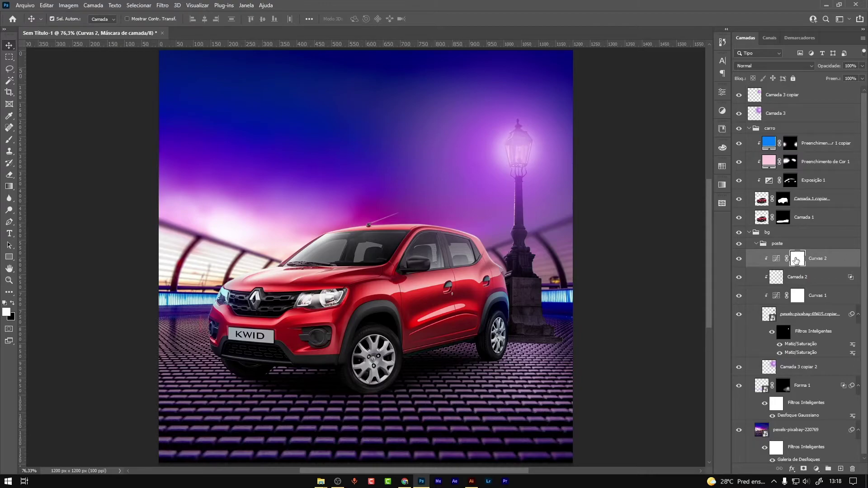
Step: Invert the curves mask and paint the darkening onto the lower steps of the lamppost base
key("ctrl+i")
scroll(525, 277, "up", 2)
scroll(525, 277, "up", 3)
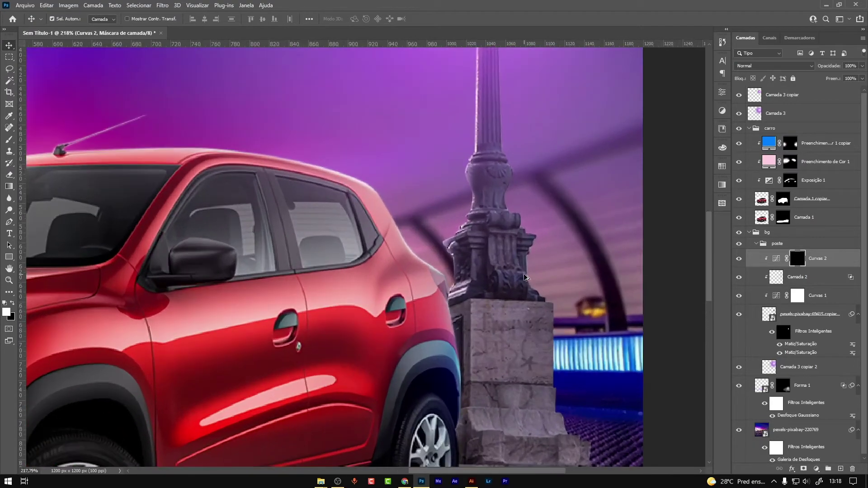
key("b")
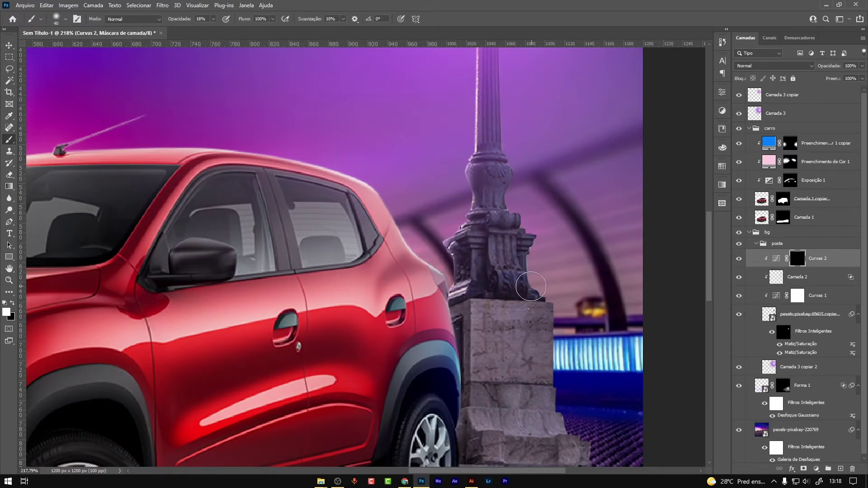
left_click_drag(498, 312, 461, 240)
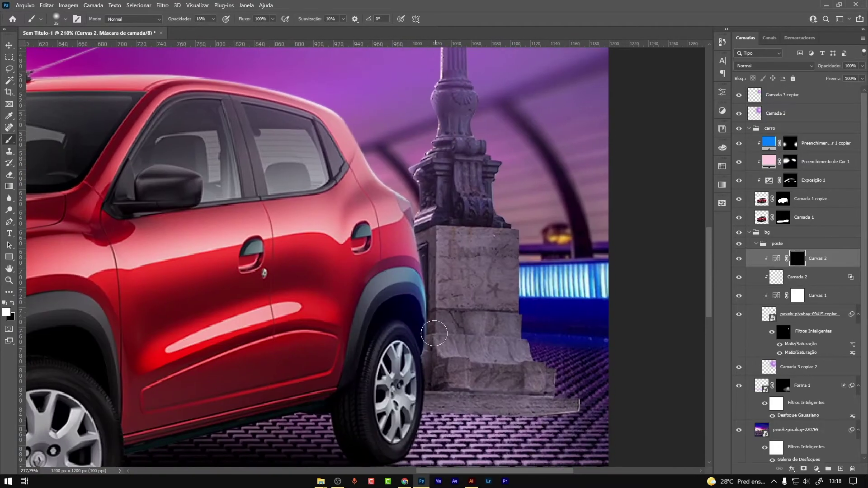
left_click_drag(447, 409, 569, 409)
left_click_drag(213, 19, 249, 29)
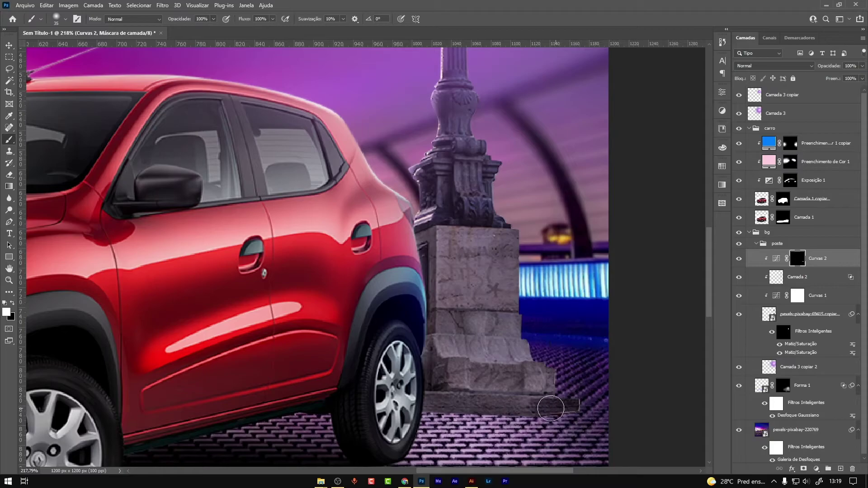
mouse_move(574, 400)
left_mouse_down()
mouse_move(398, 379)
mouse_move(558, 387)
left_mouse_up()
Step: Darken the pedestal and blend the shading softly with a 300 px brush at 35% opacity
scroll(517, 304, "down", 3)
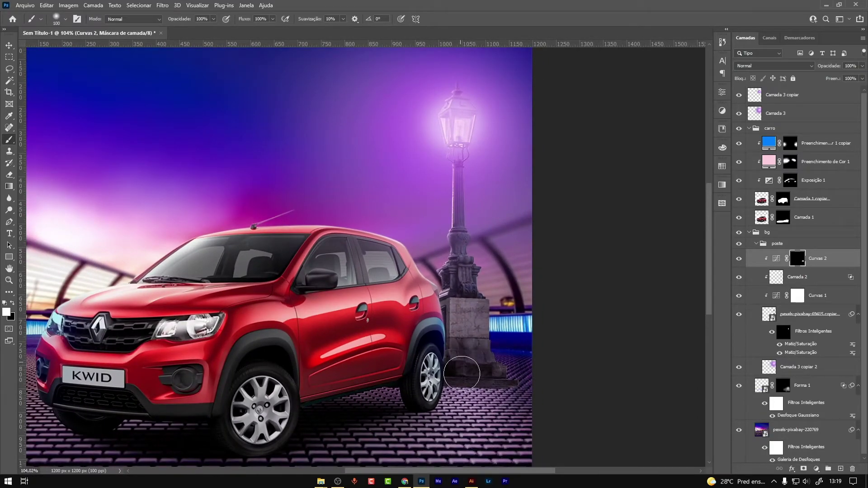
left_click_drag(459, 342, 455, 295)
key("bracketright")
key("bracketright")
key("bracketright")
left_click_drag(213, 19, 186, 29)
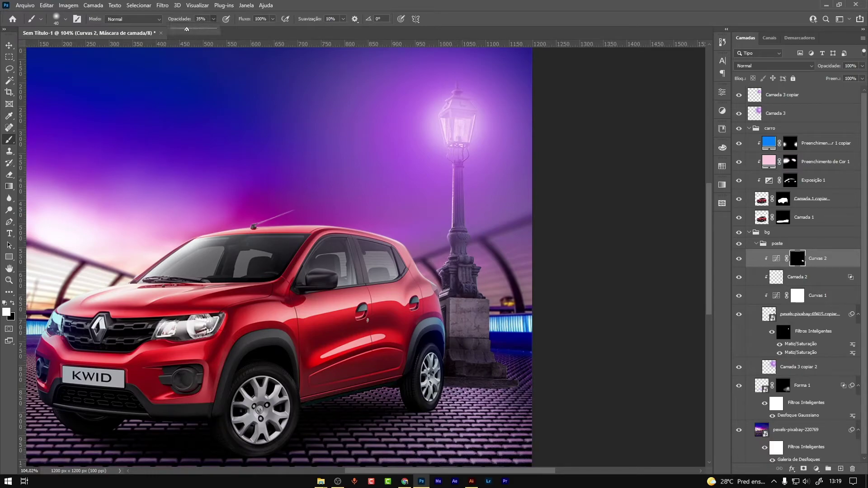
key("bracketleft")
key("bracketleft")
key("bracketleft")
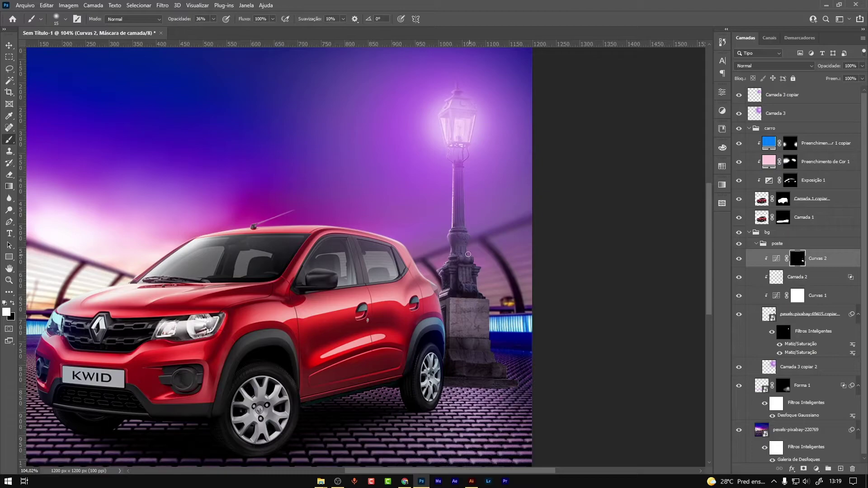
scroll(469, 262, "down", 1)
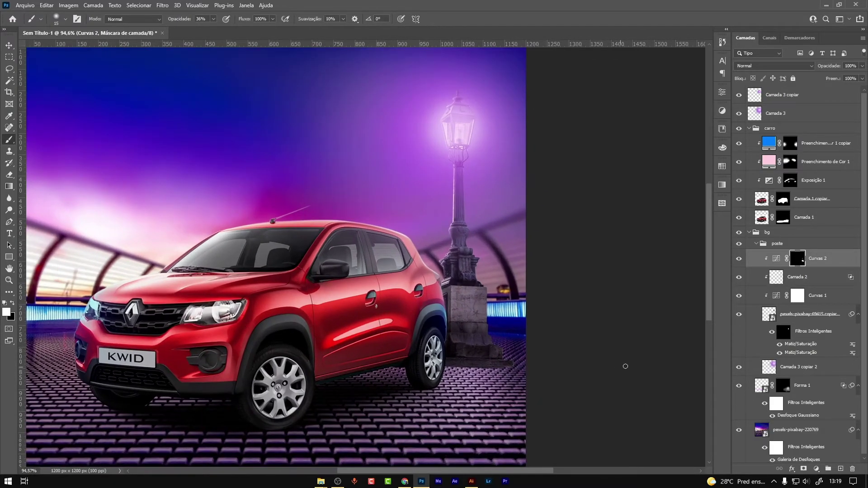
key("bracketright")
key("bracketright")
key("bracketright")
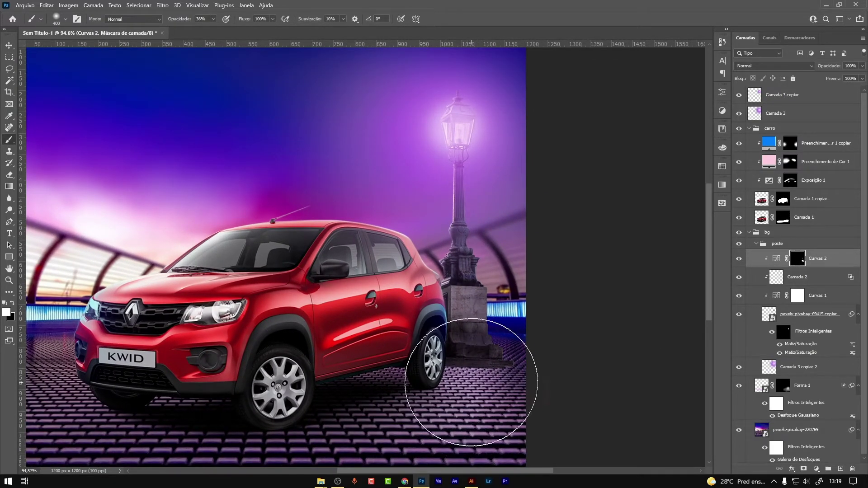
left_click_drag(466, 349, 508, 387)
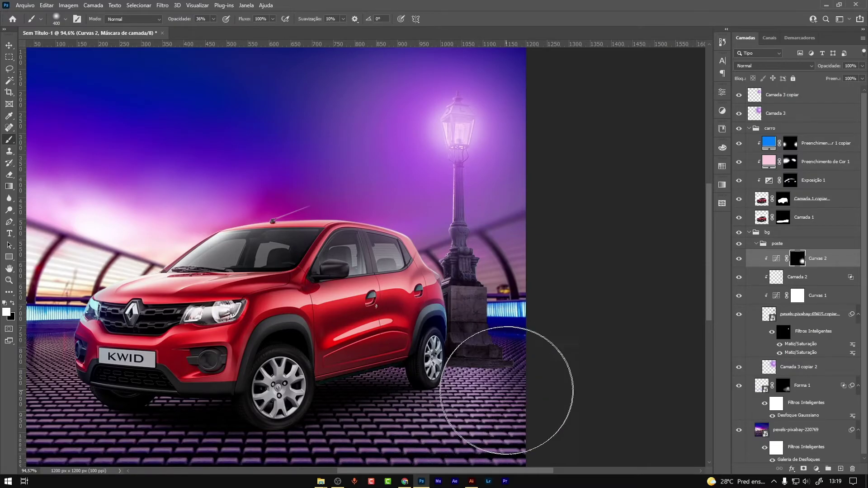
Step: Switch to black and, with a fine brush, lighten the pillar ledge edges back on the mask
key("v")
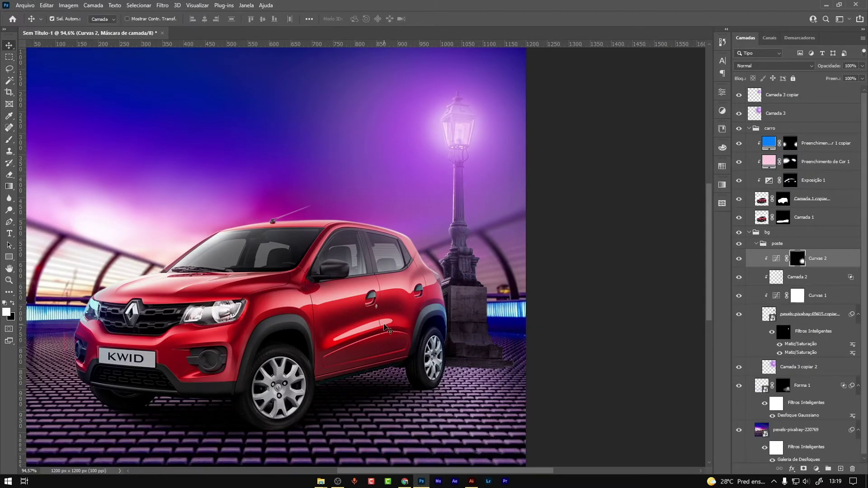
scroll(387, 329, "down", 3)
scroll(518, 367, "up", 5)
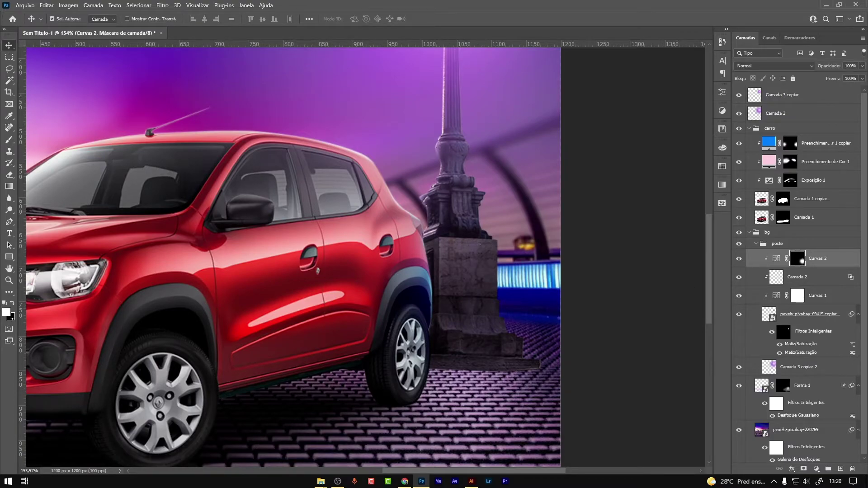
left_click(7, 311)
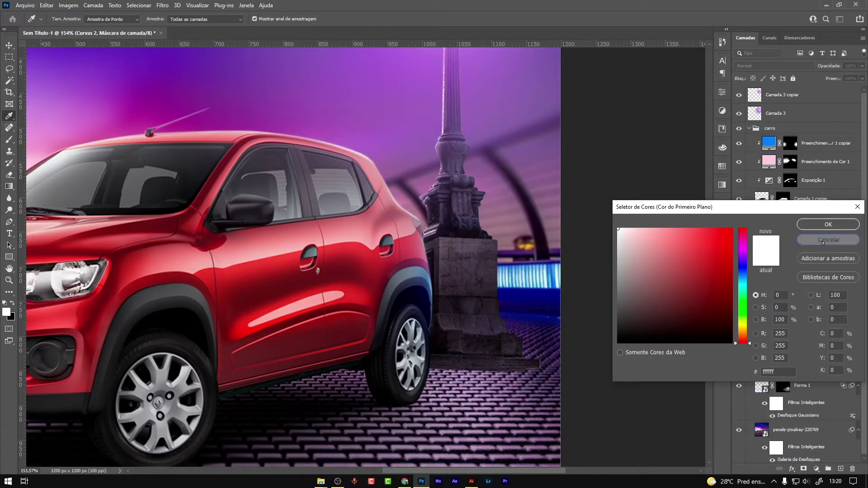
key("Escape")
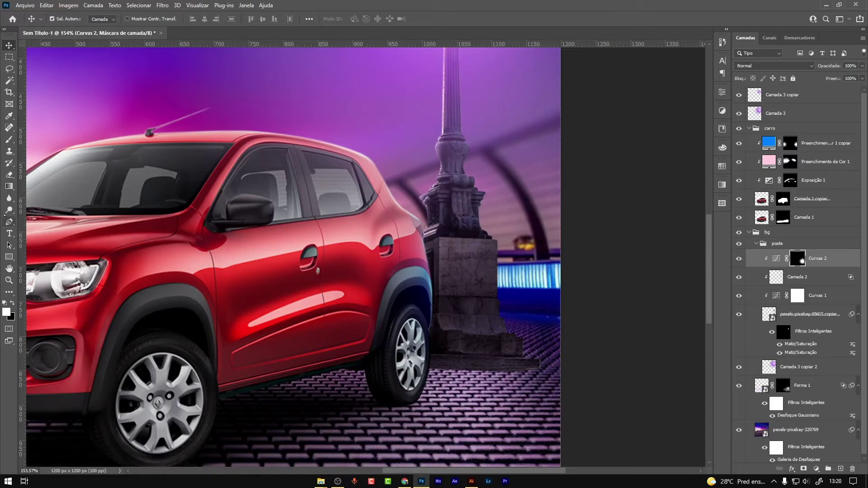
key("x")
scroll(502, 318, "up", 2)
scroll(479, 294, "up", 2)
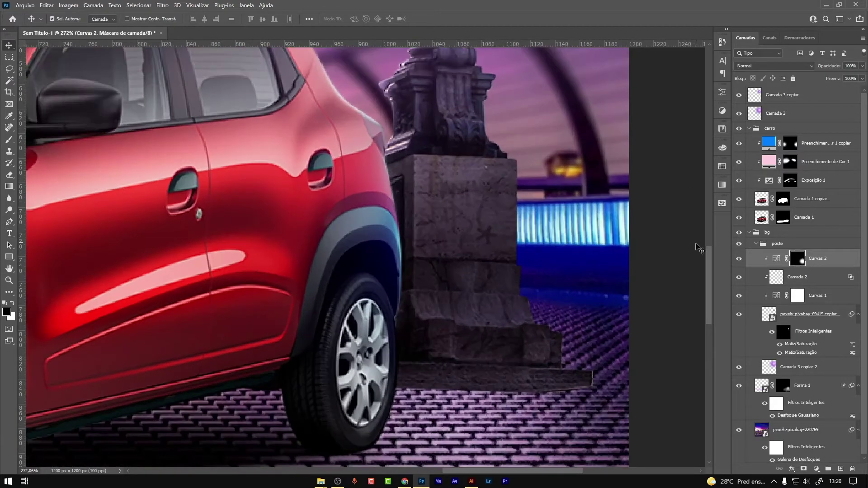
key("b")
scroll(455, 244, "up", 2)
key("bracketleft")
key("bracketleft")
key("bracketleft")
key("bracketleft")
key("bracketleft")
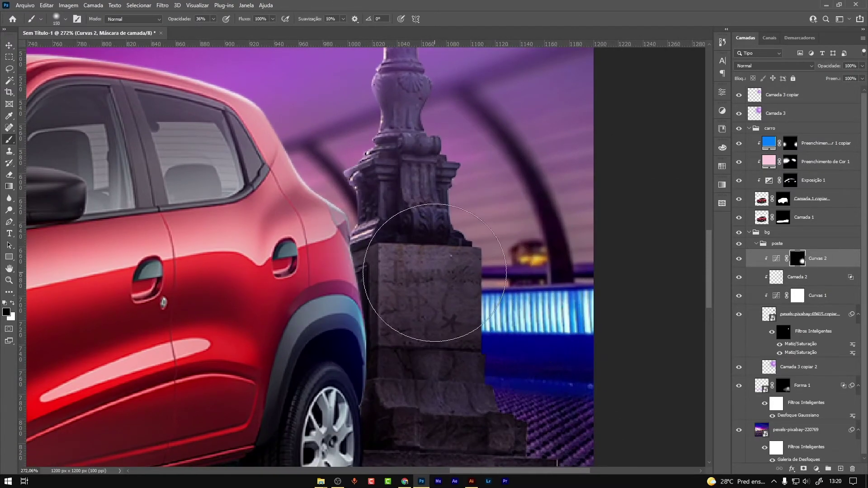
key("bracketleft")
key("bracketleft")
key("bracketleft")
key("bracketleft")
key("bracketleft")
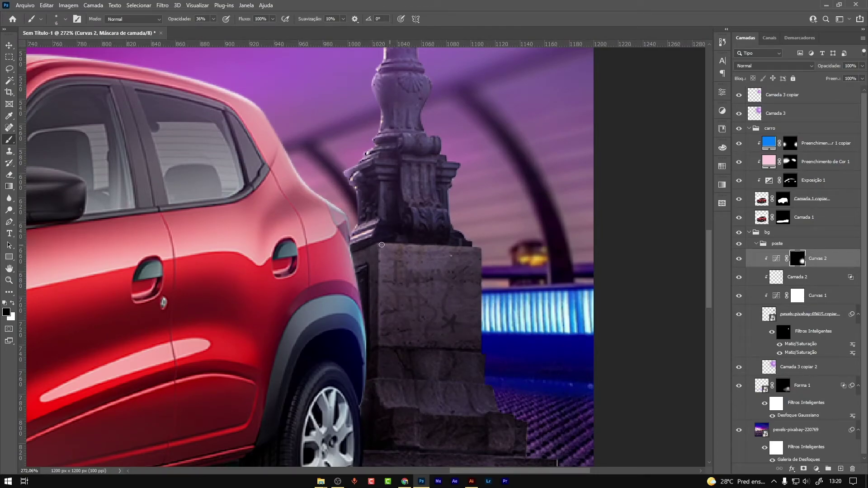
left_click_drag(347, 318, 351, 267)
left_click_drag(373, 329, 491, 333)
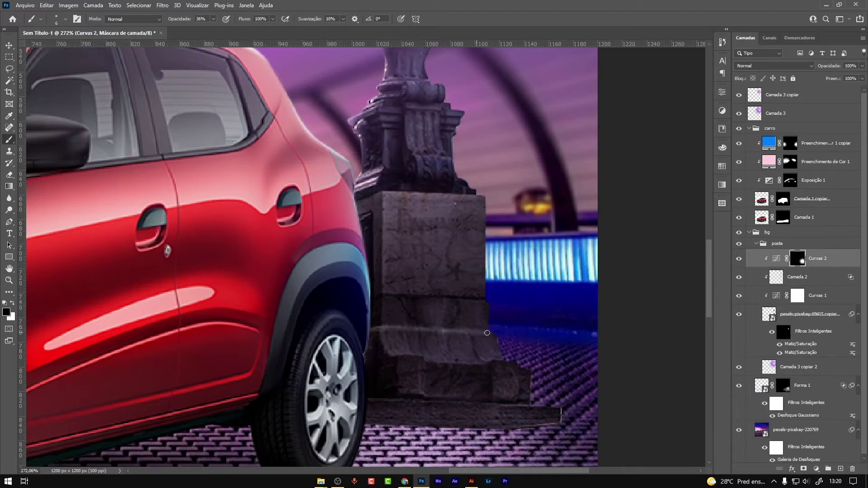
mouse_move(388, 360)
left_mouse_down()
mouse_move(369, 322)
mouse_move(476, 324)
left_mouse_up()
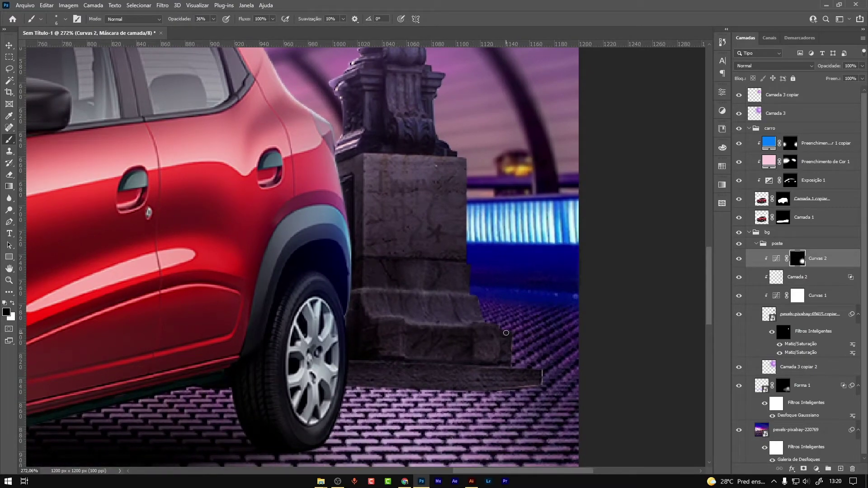
mouse_move(341, 367)
left_mouse_down()
mouse_move(489, 362)
mouse_move(398, 363)
left_mouse_up()
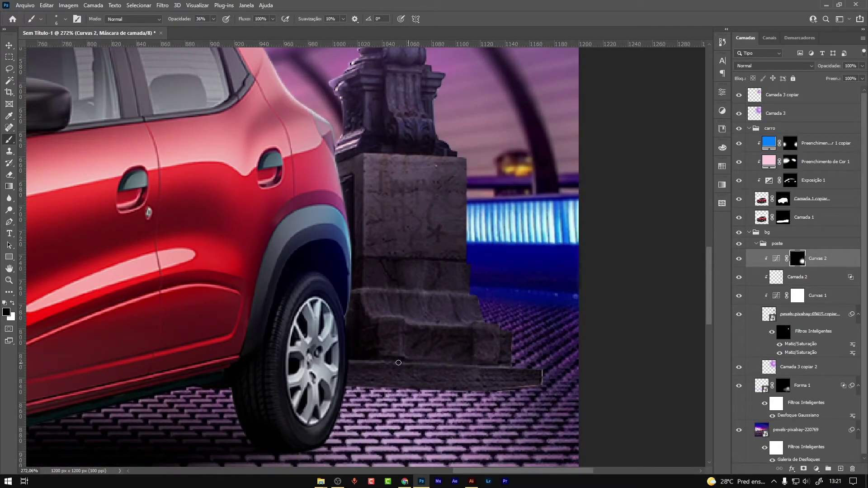
scroll(466, 332, "down", 5)
scroll(439, 294, "up", 2)
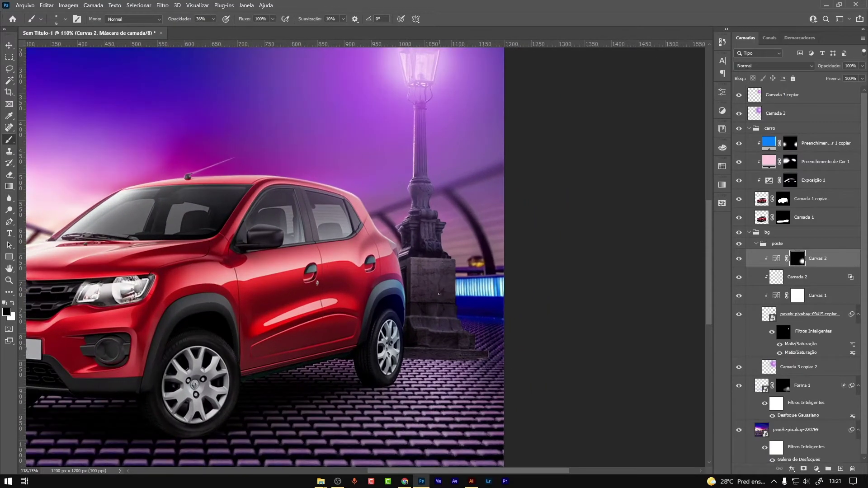
Step: Add a new Camada 4 layer and brush a black contact shadow along the pillar base
left_click(758, 244)
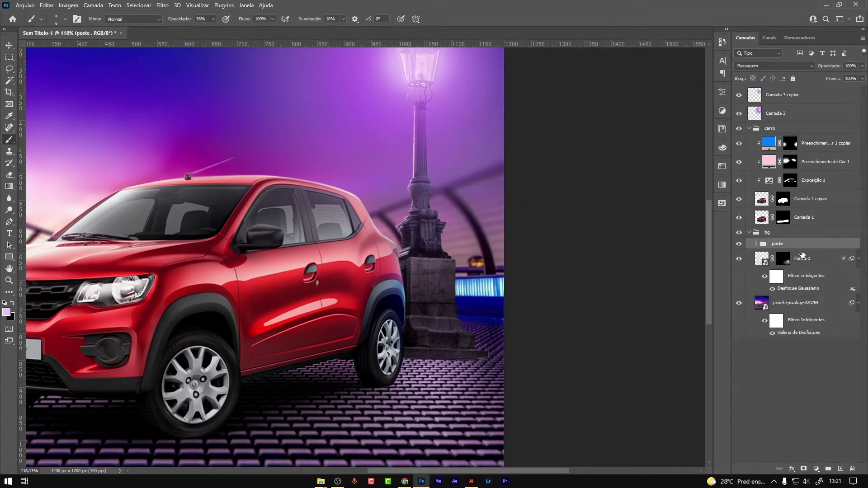
left_click(810, 264)
left_click(840, 469)
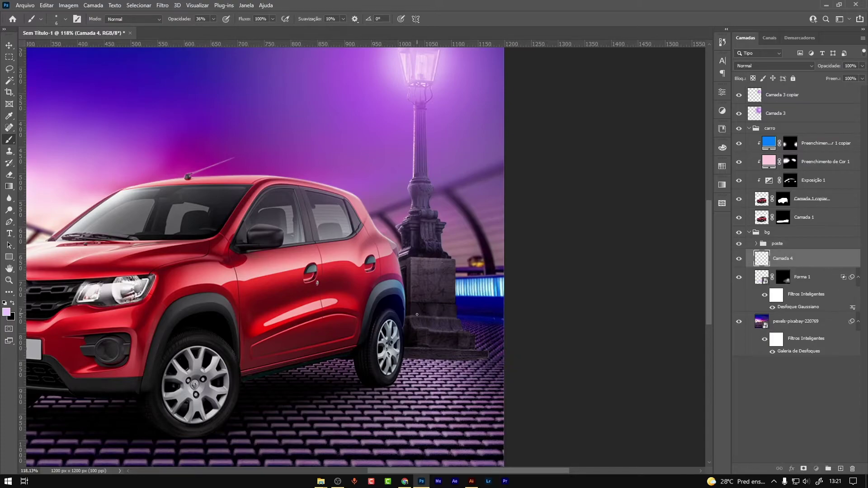
scroll(416, 386, "up", 1)
scroll(448, 298, "up", 2)
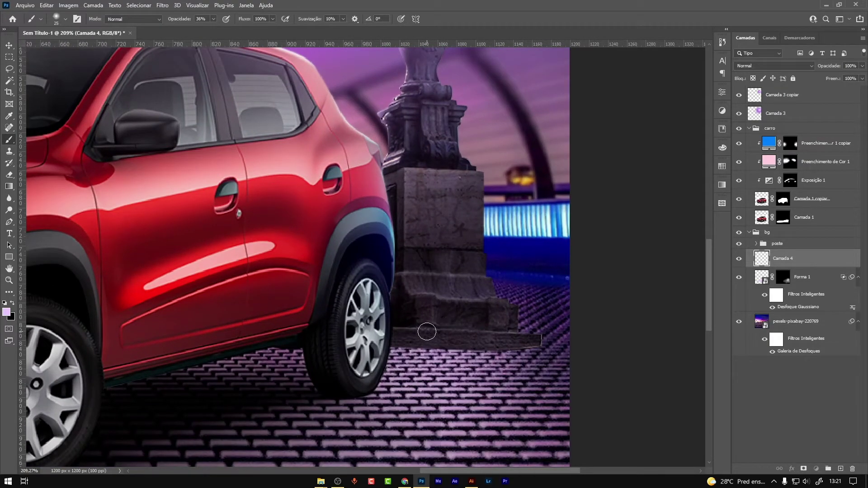
key("bracketright")
key("bracketright")
key("bracketright")
key("x")
mouse_move(397, 328)
left_mouse_down()
mouse_move(528, 334)
mouse_move(486, 348)
mouse_move(411, 347)
left_mouse_up()
key("bracketleft")
key("bracketleft")
key("bracketleft")
scroll(479, 363, "down", 3)
scroll(462, 338, "down", 2)
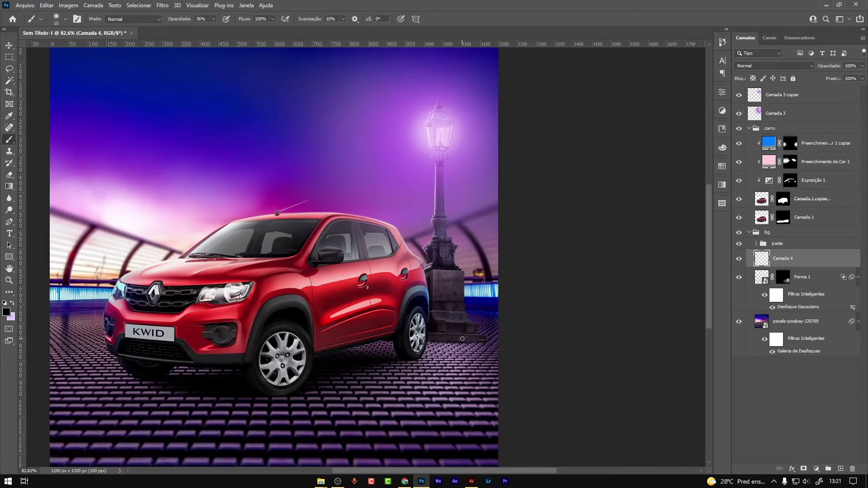
scroll(462, 338, "down", 1)
Step: Copy the lamp-post layer out of the poste group as pexels-pixabay-69415 copiar
left_click(756, 243)
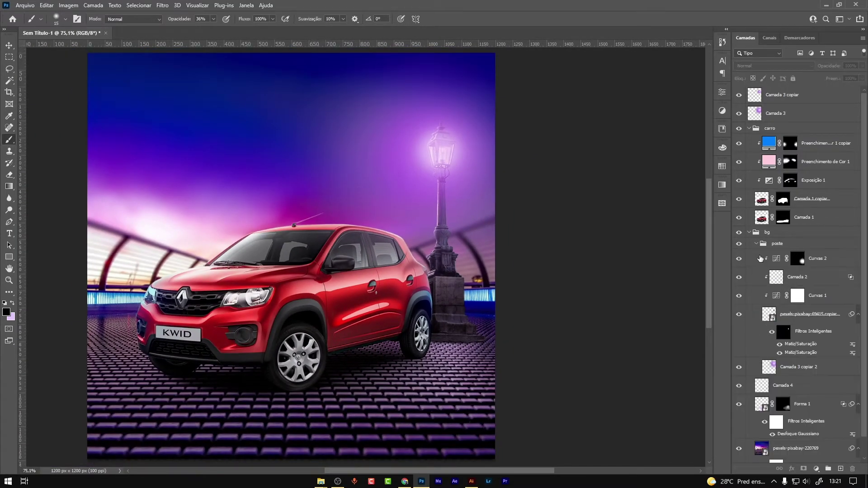
scroll(859, 352, "down", 1)
left_click(739, 294)
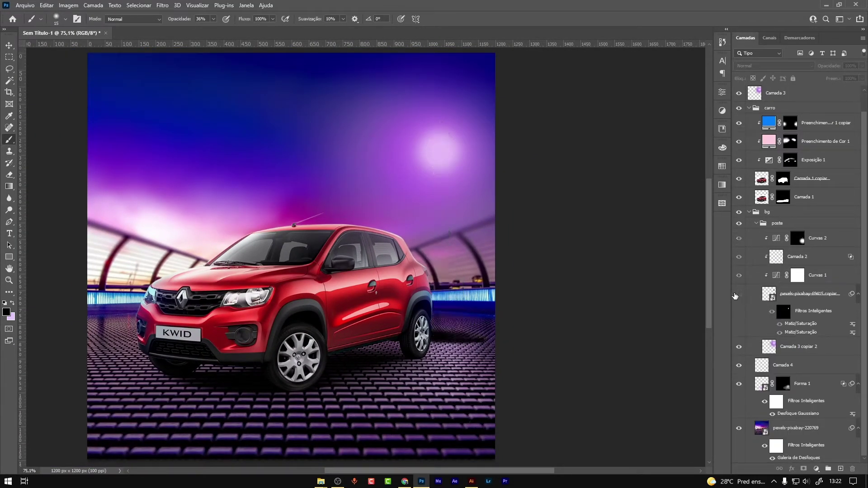
left_click(801, 294)
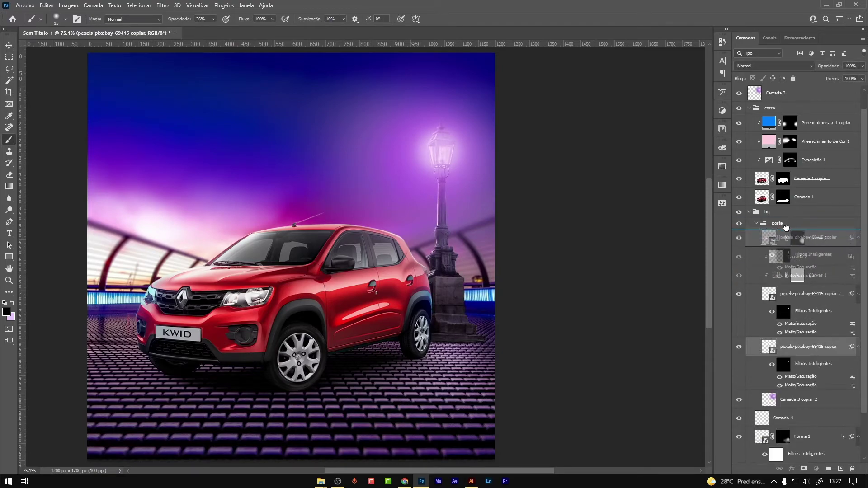
mouse_move(801, 295)
left_mouse_down()
mouse_move(779, 219)
mouse_move(797, 343)
left_mouse_up()
left_click(756, 275)
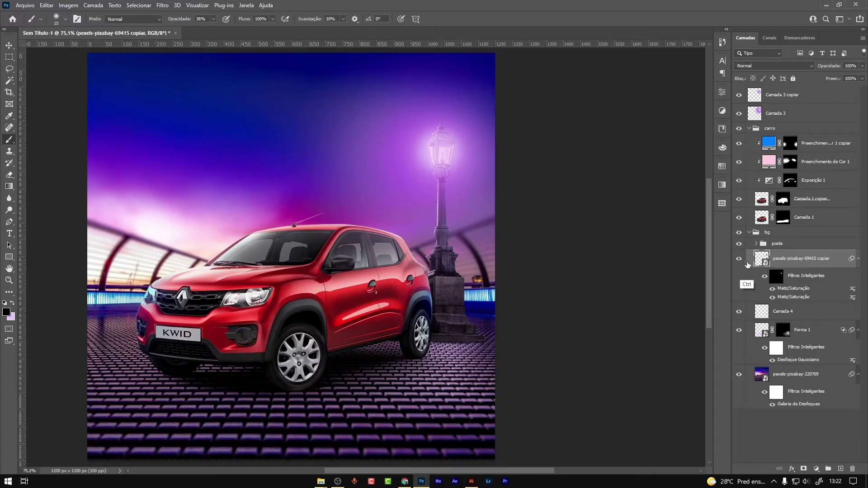
key("ctrl+u")
left_click_drag(750, 194, 754, 194)
key("Return")
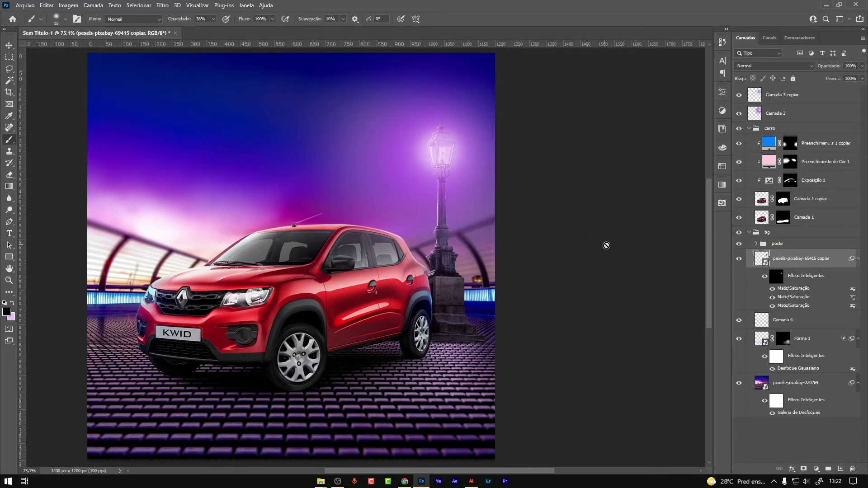
mouse_move(795, 258)
left_mouse_down()
mouse_move(795, 240)
mouse_move(788, 262)
left_mouse_up()
Step: Clear the copy's smart filters and drop Hue/Saturation luminosity to minimum for solid black
right_click(804, 258)
left_click(741, 158)
key("ctrl+u")
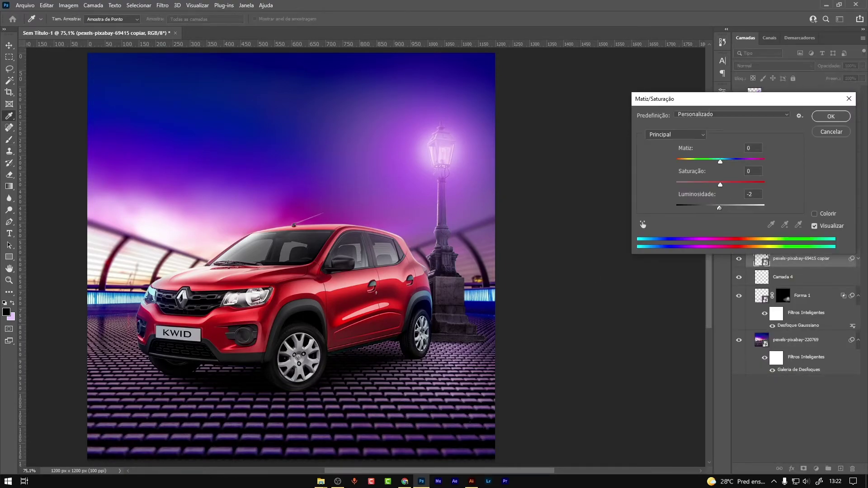
left_click_drag(719, 207, 677, 208)
left_click(831, 117)
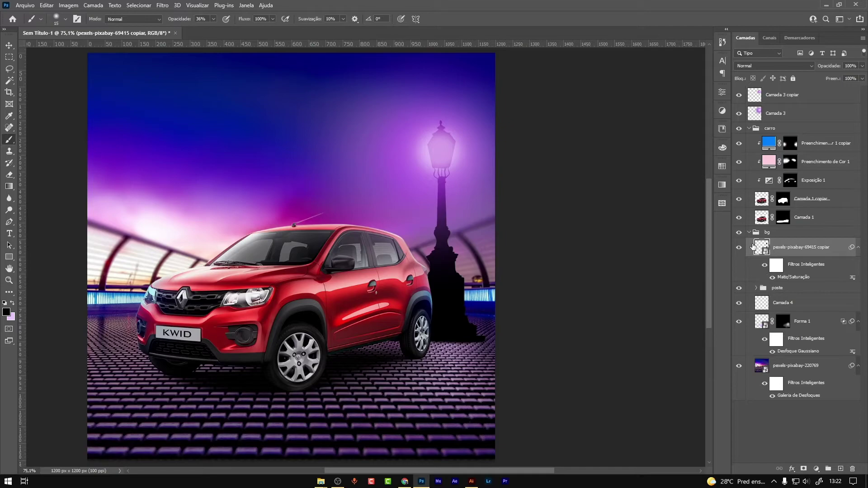
Step: Try distorting the silhouette's top edge down in Free Transform, then undo it
key("ctrl+t")
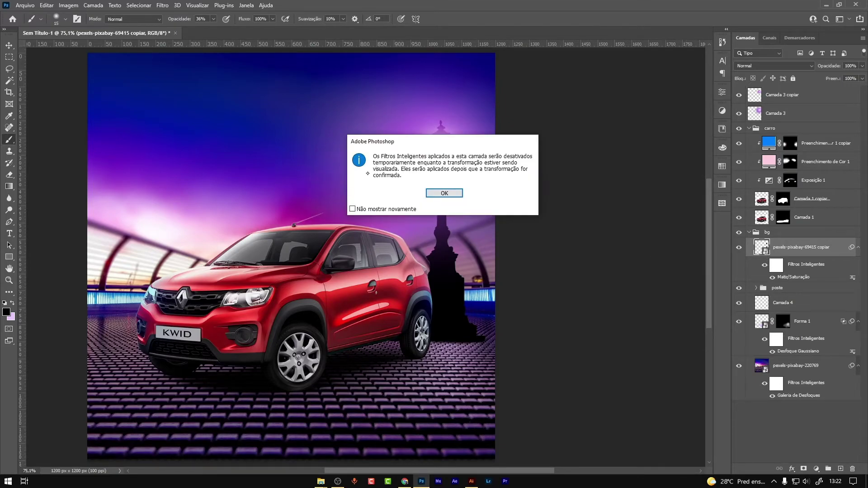
left_click(451, 196)
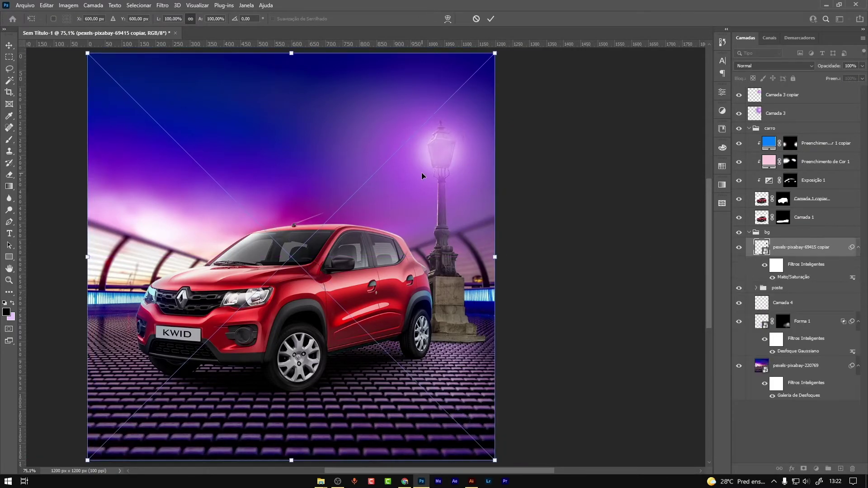
right_click(420, 216)
left_click(443, 272)
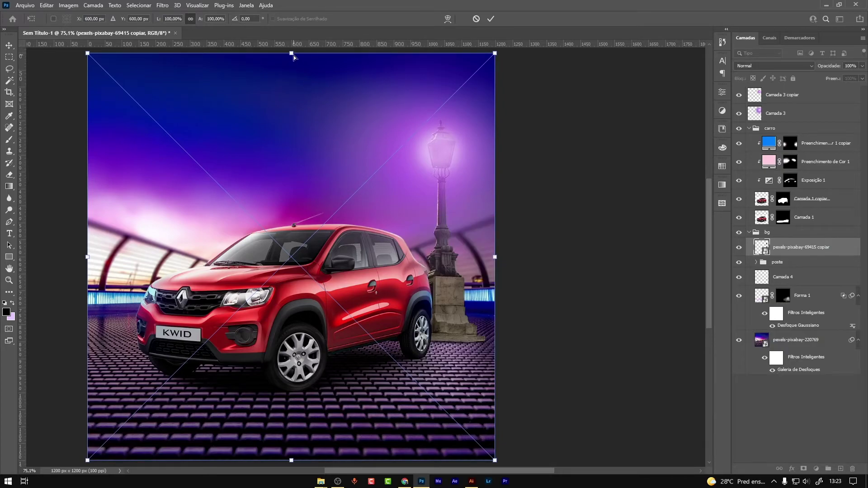
left_click_drag(291, 53, 579, 458)
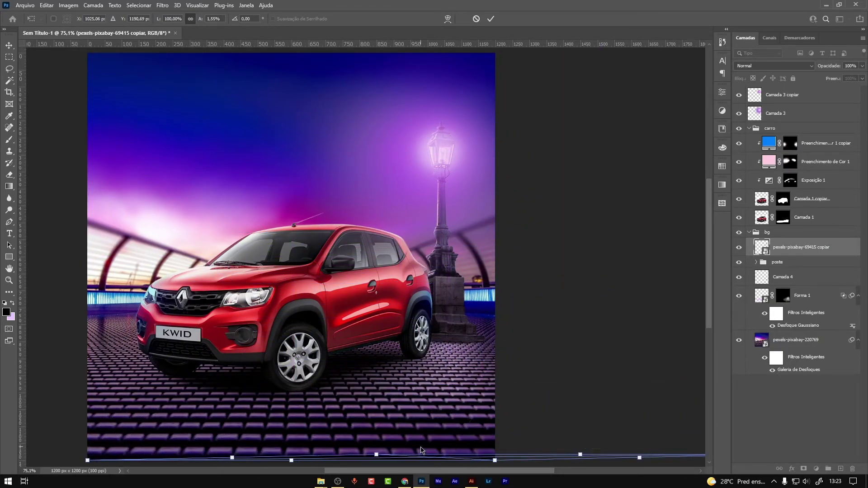
key("ctrl+z")
Step: Distort the silhouette flat onto the floor, skewing it right from the post base, and commit
scroll(328, 78, "down", 2)
right_click(328, 77)
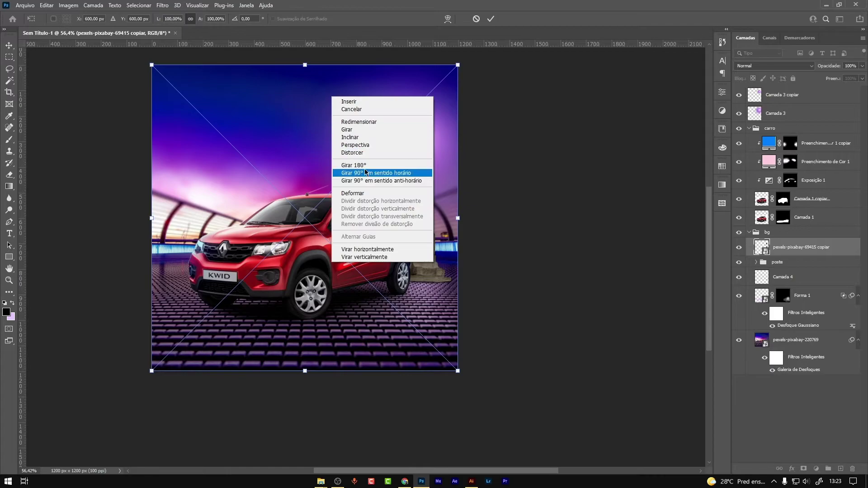
left_click(352, 171)
mouse_move(304, 64)
left_mouse_down()
mouse_move(364, 107)
mouse_move(397, 359)
left_mouse_up()
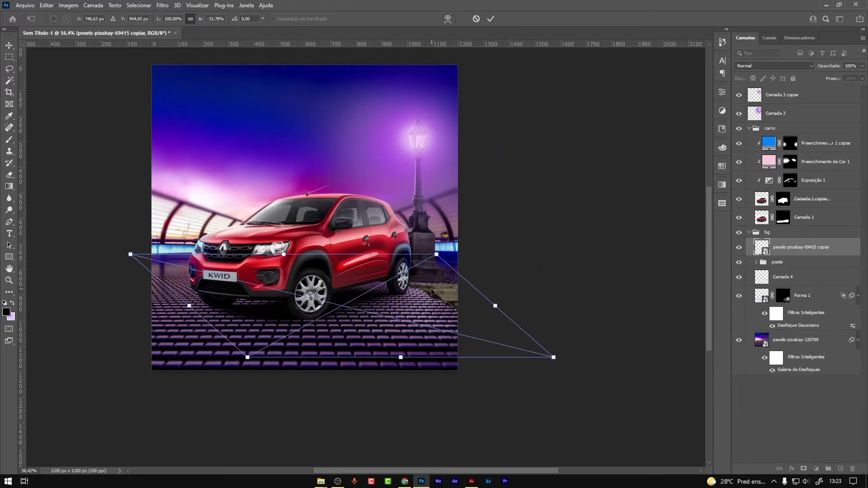
left_click_drag(436, 292, 427, 288)
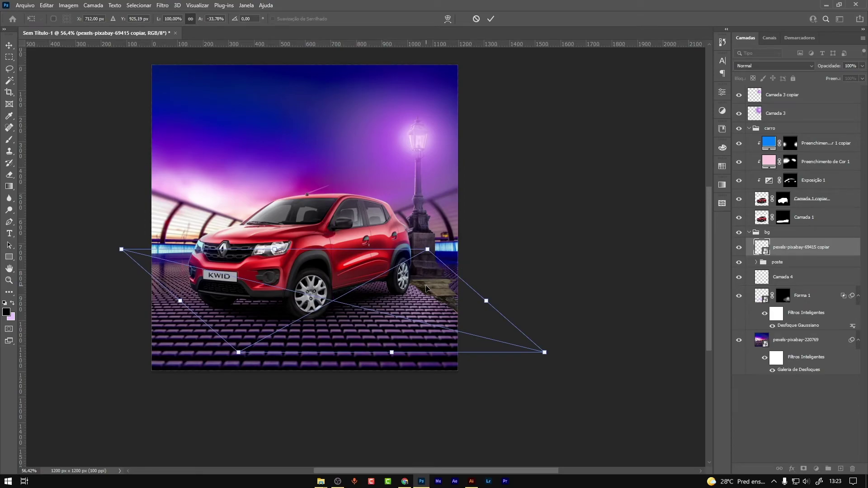
left_click_drag(424, 289, 471, 283)
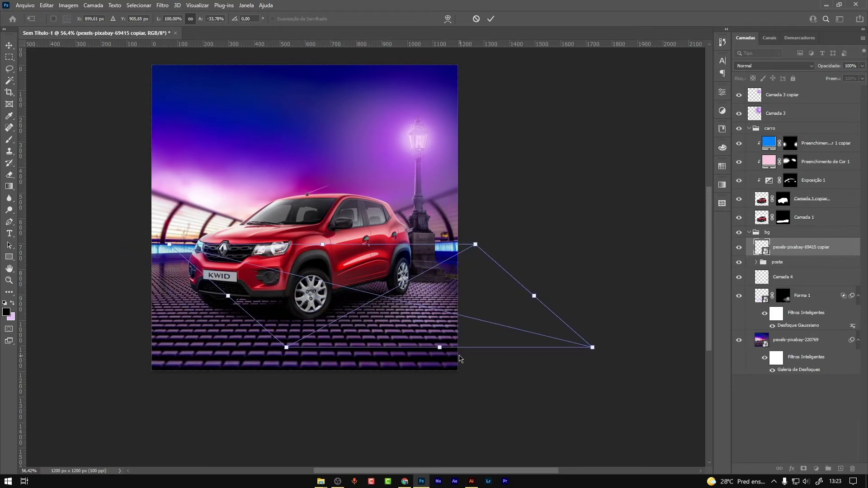
mouse_move(447, 347)
left_mouse_down()
mouse_move(468, 347)
mouse_move(431, 352)
left_mouse_up()
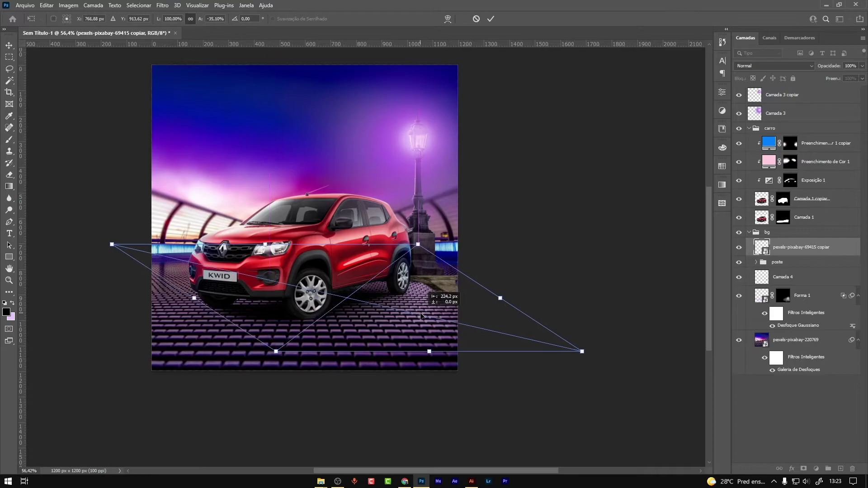
key("Return")
scroll(568, 314, "up", 3)
Step: Move the shadow layer below the poste group, align it with the post base and blur it 24,9 px
scroll(541, 300, "up", 2)
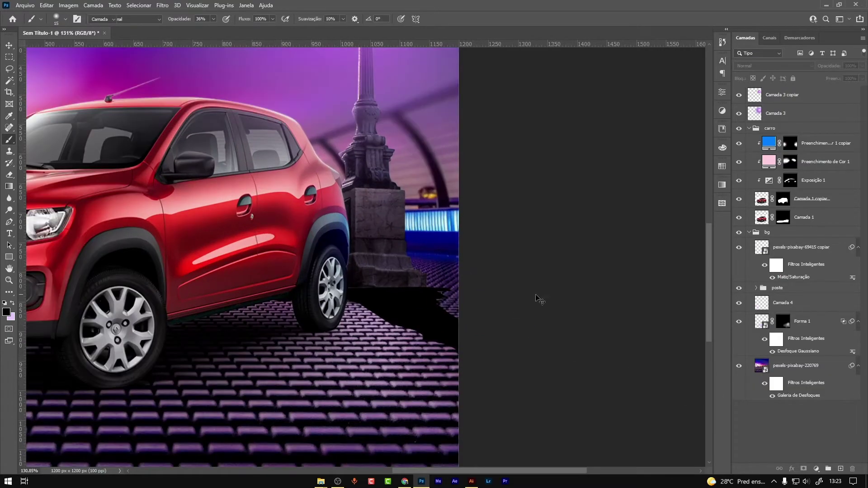
left_click(769, 303)
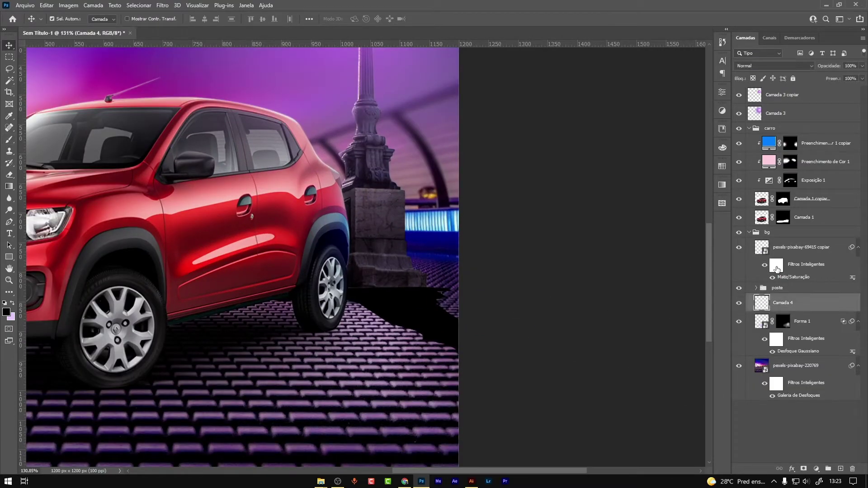
mouse_move(786, 247)
left_mouse_down()
mouse_move(786, 292)
mouse_move(767, 271)
left_mouse_up()
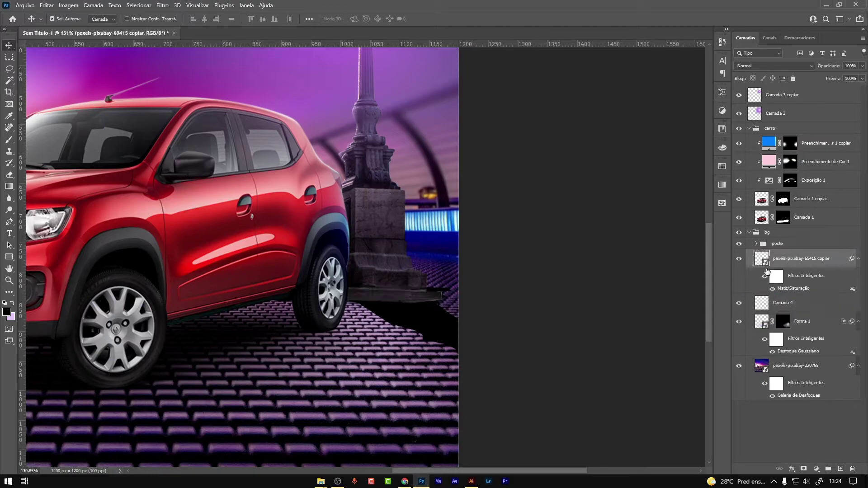
left_click_drag(441, 328, 433, 338)
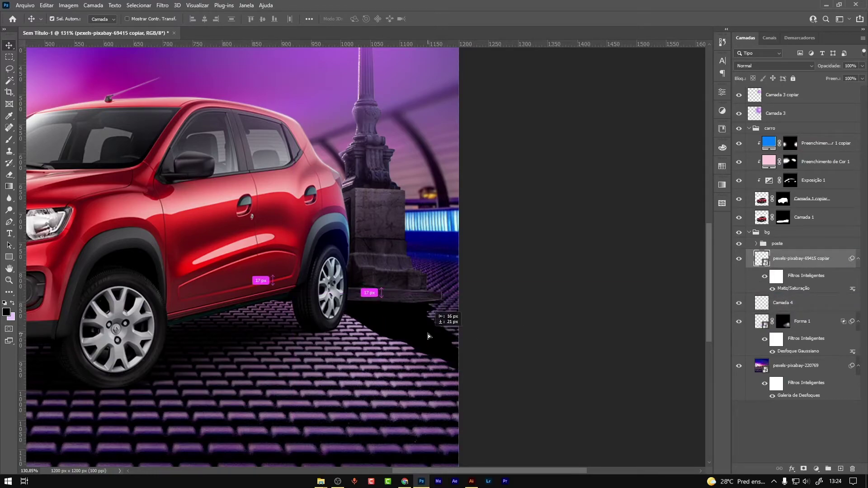
left_click(162, 5)
left_click(314, 175)
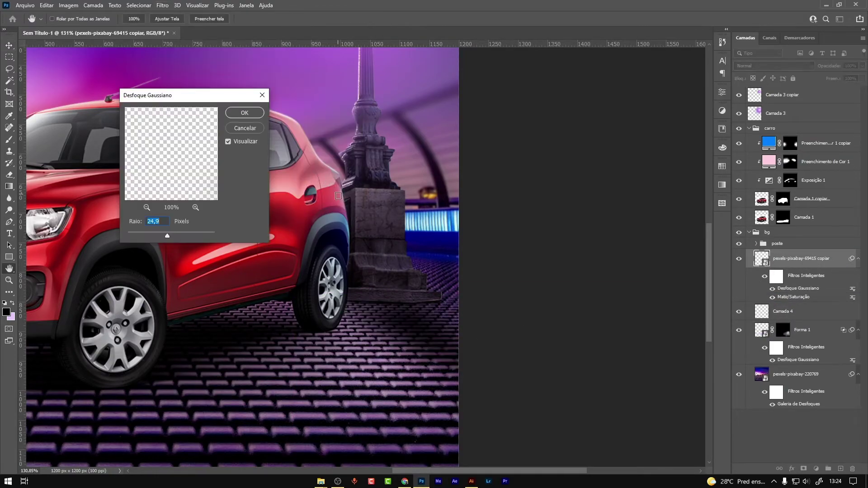
left_click(254, 129)
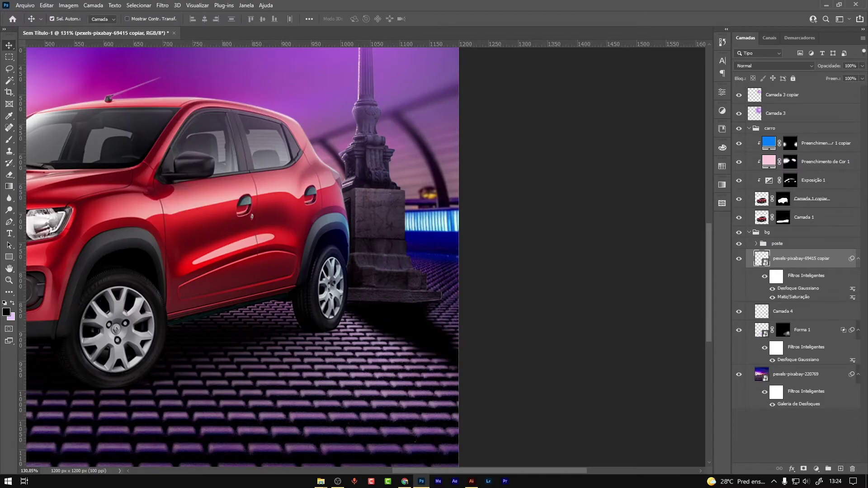
Step: Add a layer mask to the shadow and enlarge the brush to about 300 px
left_click(804, 469)
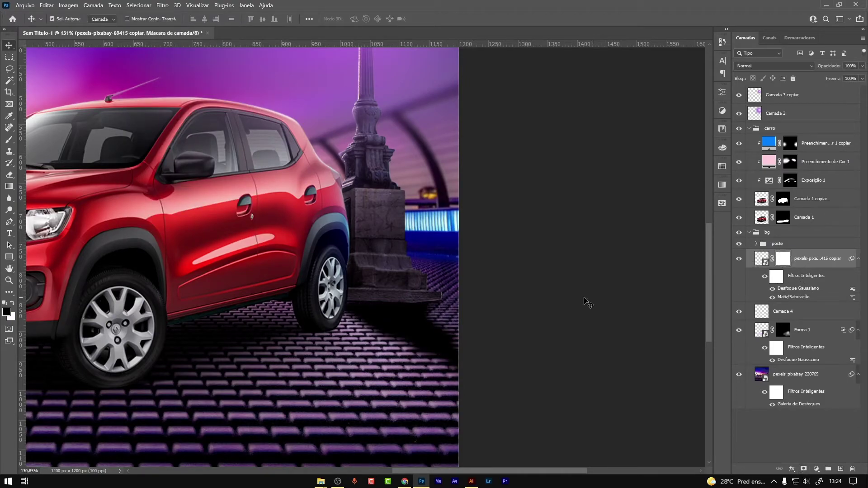
key("b")
key("bracketright")
key("bracketright")
key("bracketright")
key("bracketright")
key("bracketright")
key("bracketright")
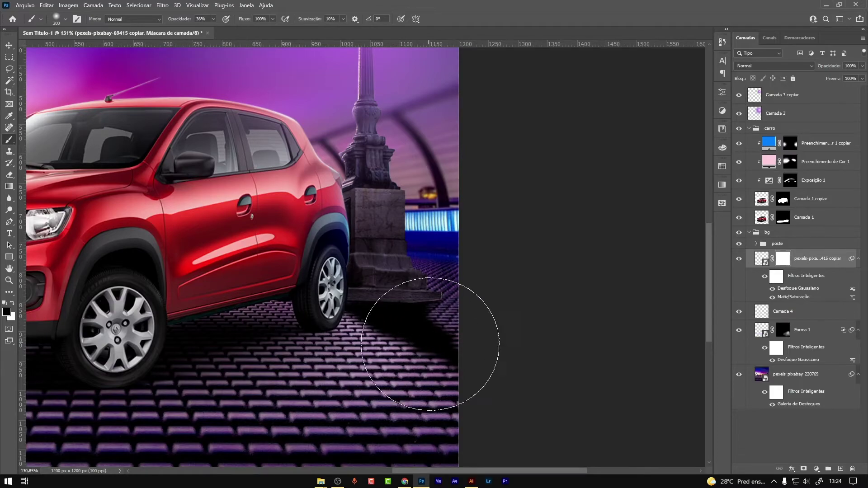
key("bracketright")
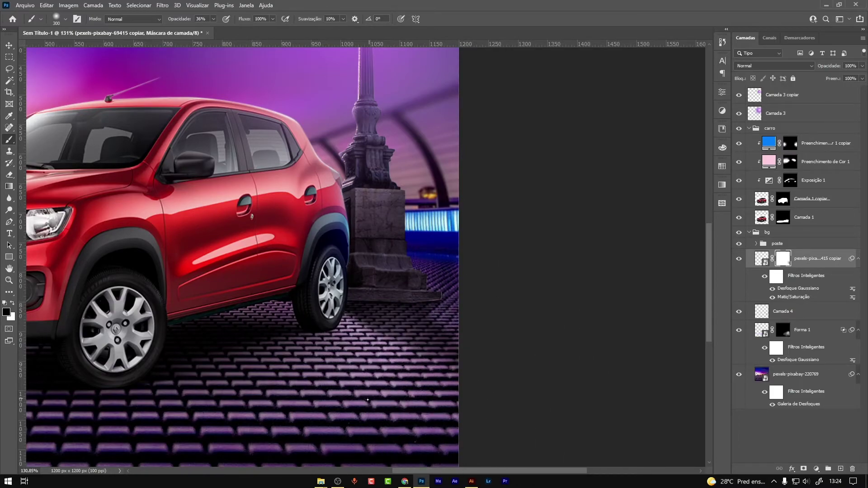
scroll(426, 383, "down", 5)
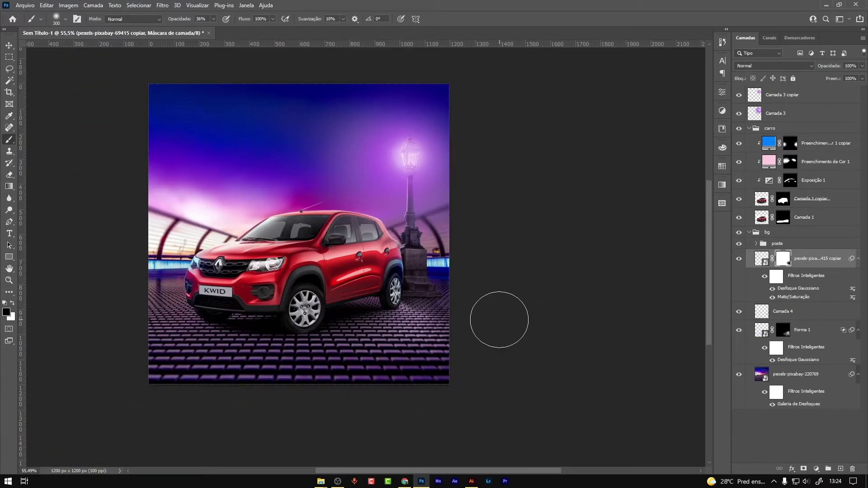
scroll(407, 226, "up", 1)
key("v")
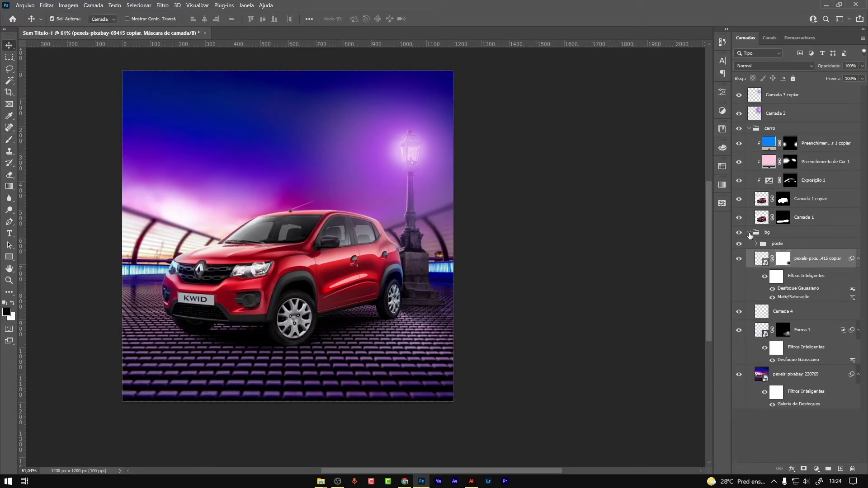
left_click(739, 244)
left_click(738, 113)
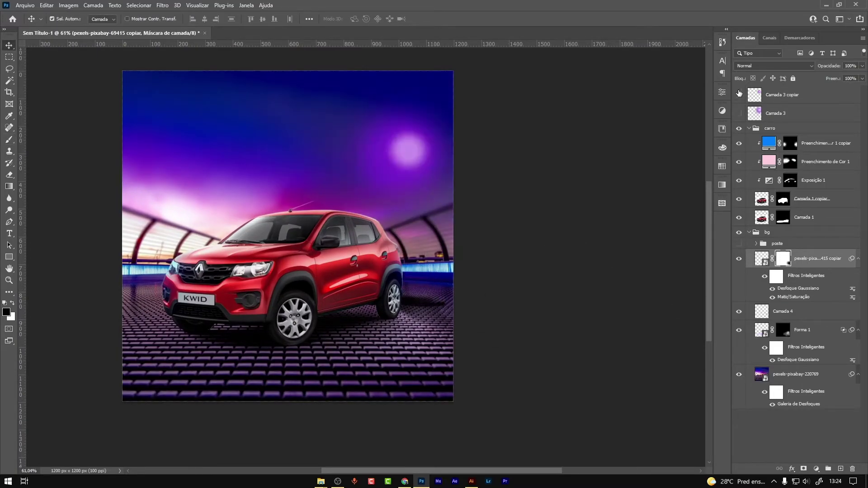
left_click(739, 95)
left_click_drag(739, 144, 739, 180)
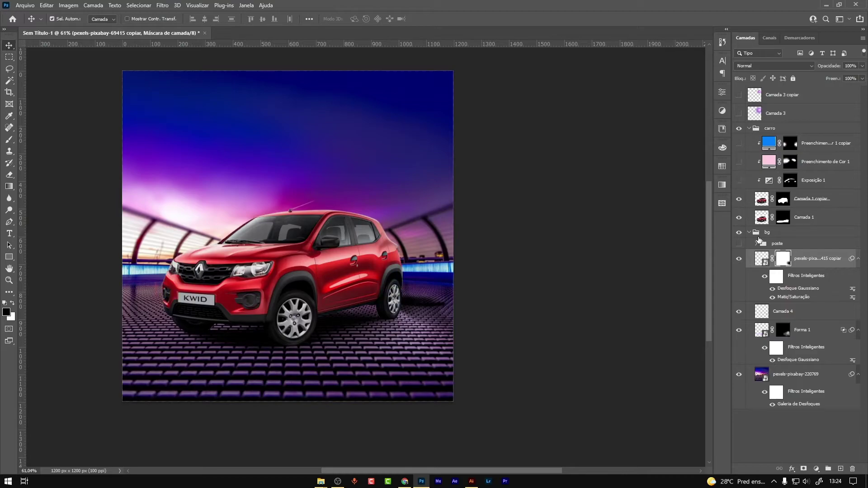
left_click_drag(739, 312, 740, 330)
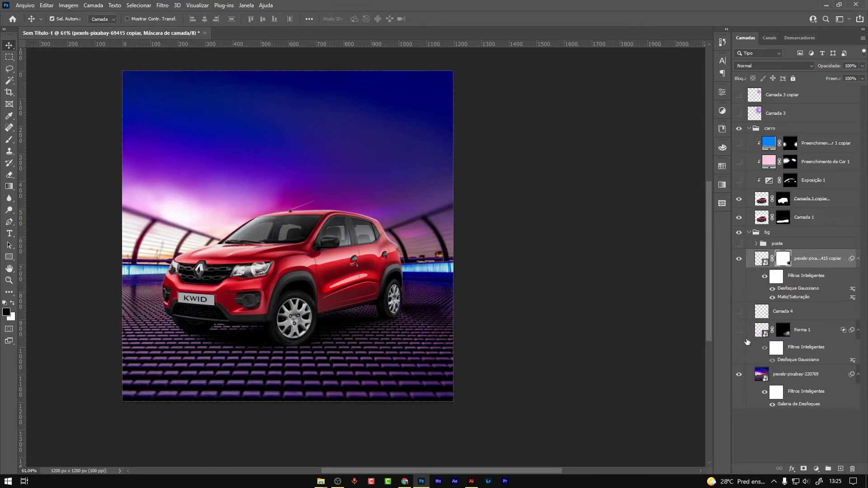
left_click(739, 259)
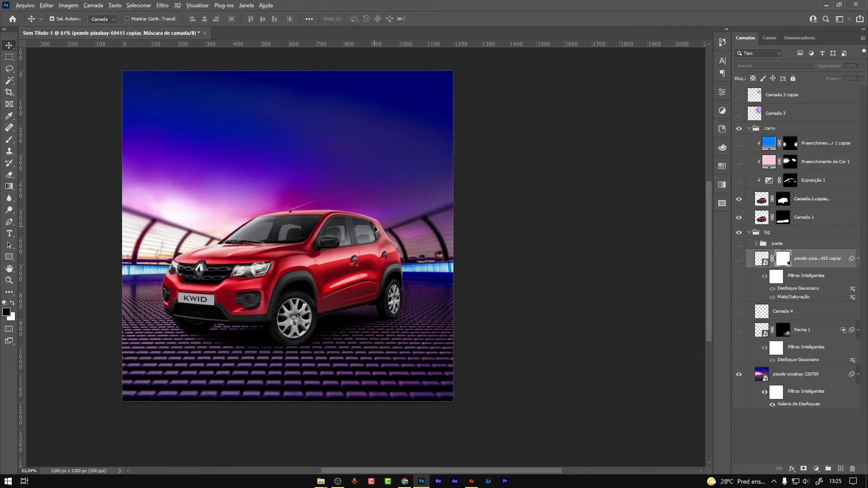
scroll(376, 229, "up", 1)
left_click_drag(739, 243, 738, 271)
left_click(739, 330)
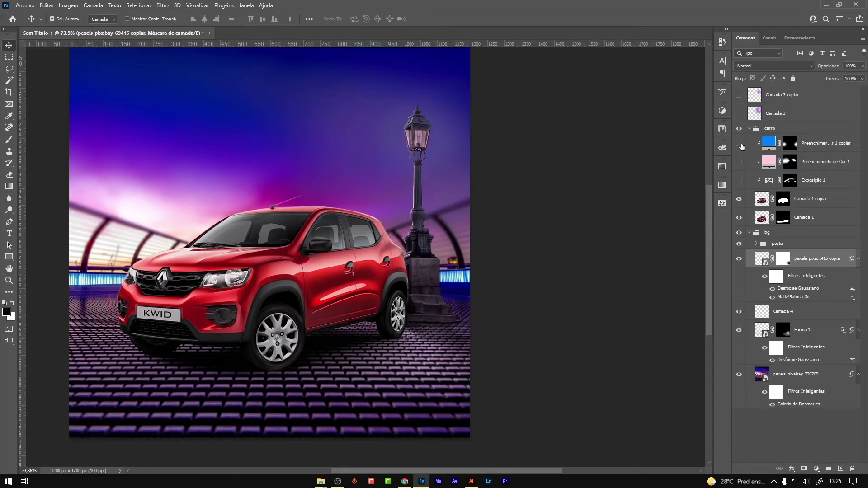
left_click_drag(739, 180, 739, 95)
scroll(635, 239, "down", 1)
scroll(402, 203, "up", 1)
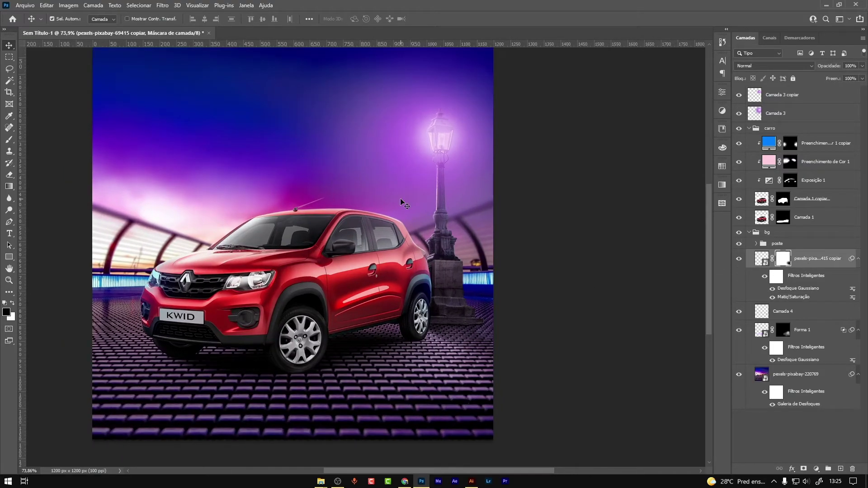
Step: Target the Preenchimento de Cor 1 layer mask and switch to the brush tool
left_click(787, 162)
scroll(492, 190, "up", 5)
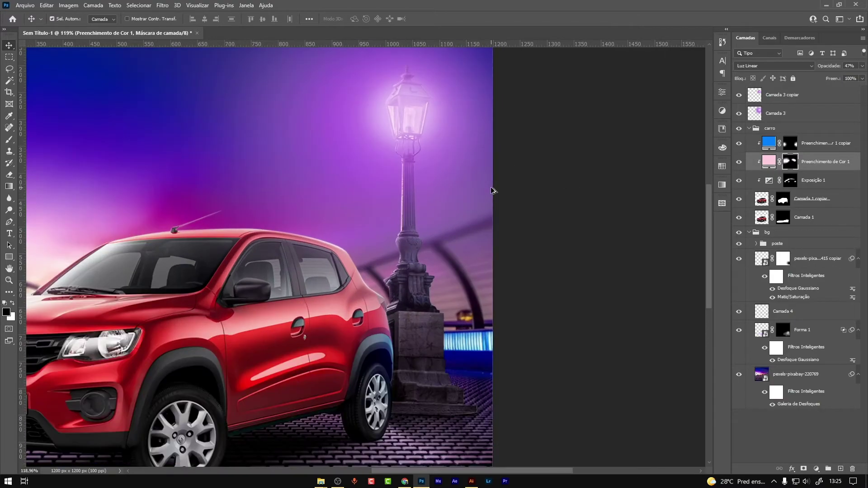
key("b")
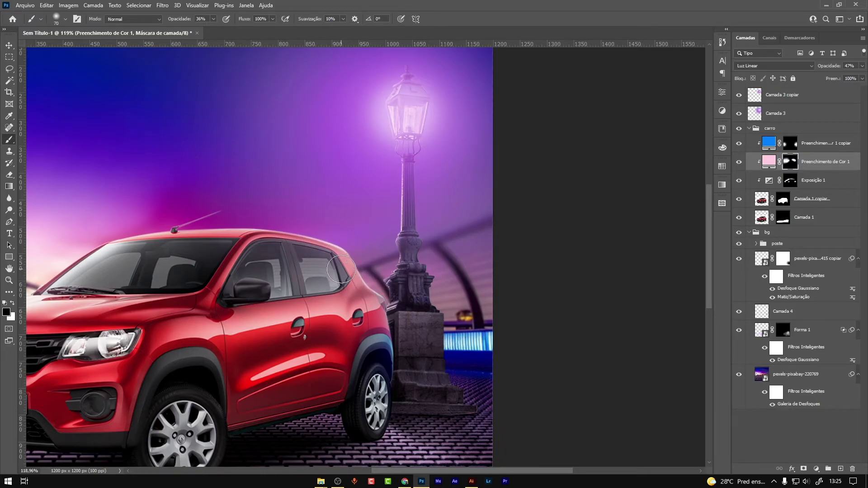
scroll(402, 114, "down", 3)
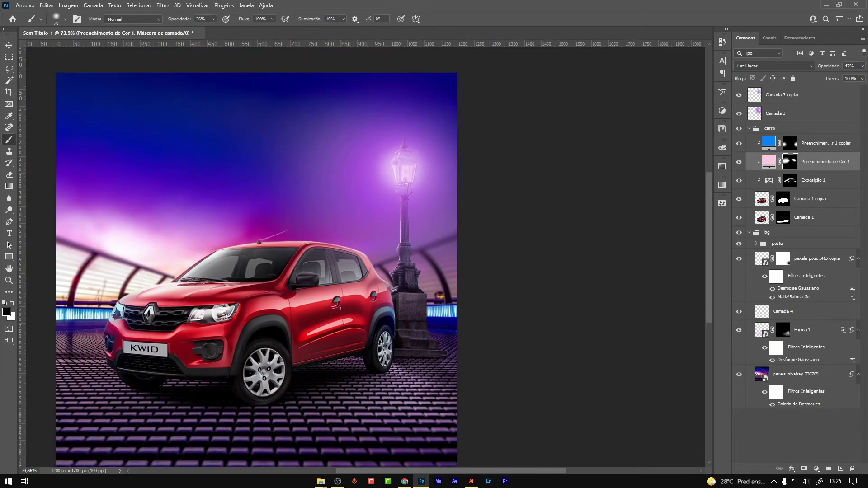
scroll(402, 266, "down", 2)
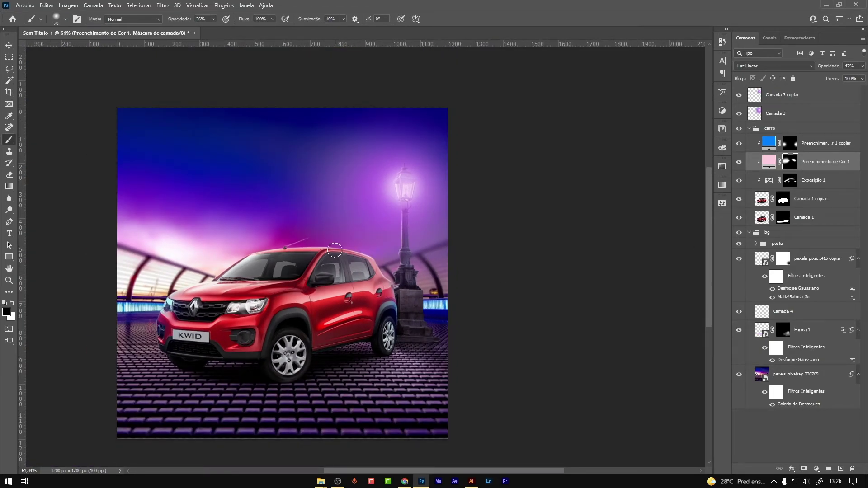
scroll(294, 269, "up", 1)
scroll(382, 268, "up", 5)
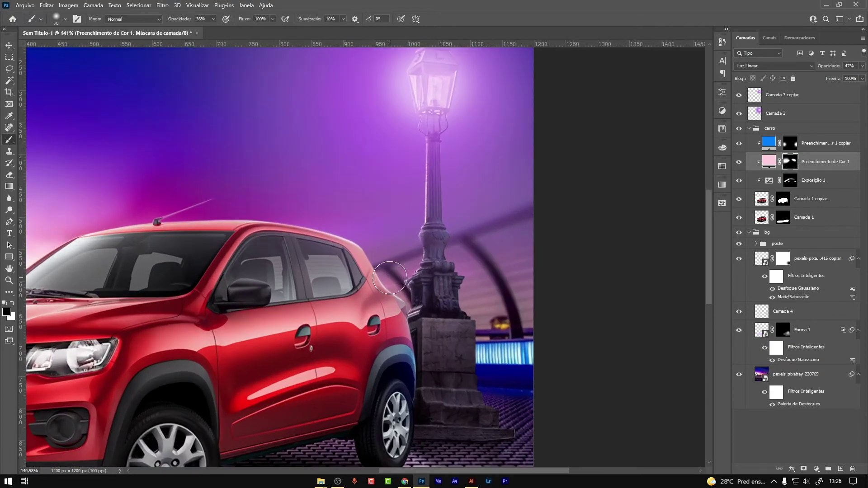
Step: Paint white along the car's rear edge to reveal the pink glow, undoing the A-pillar stroke
key("x")
key("bracketright")
key("bracketright")
key("bracketright")
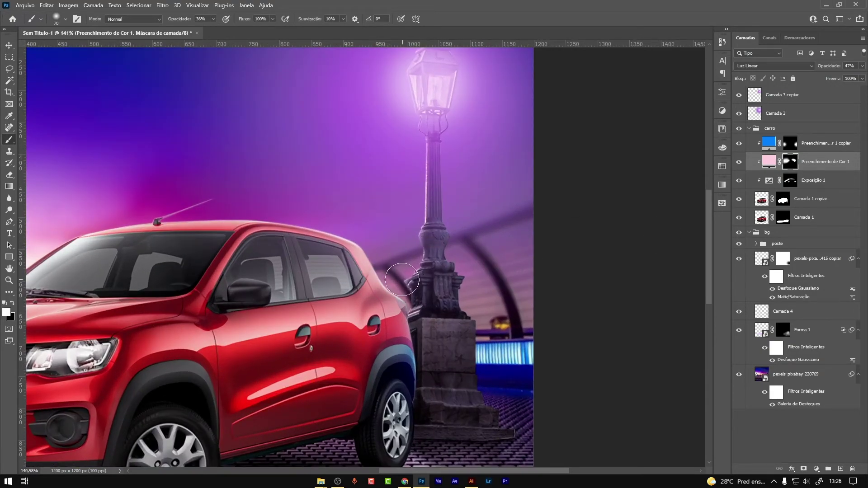
left_click_drag(388, 271, 407, 290)
key("bracketleft")
key("bracketleft")
key("bracketleft")
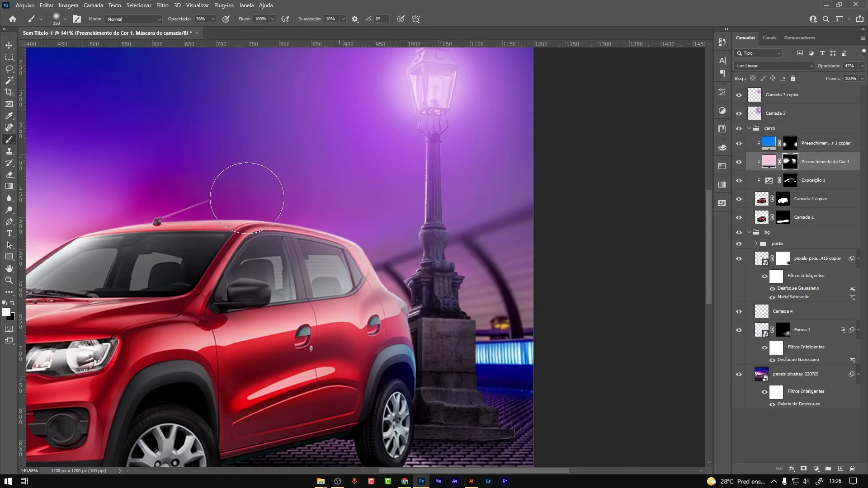
key("bracketleft")
key("bracketleft")
key("bracketleft")
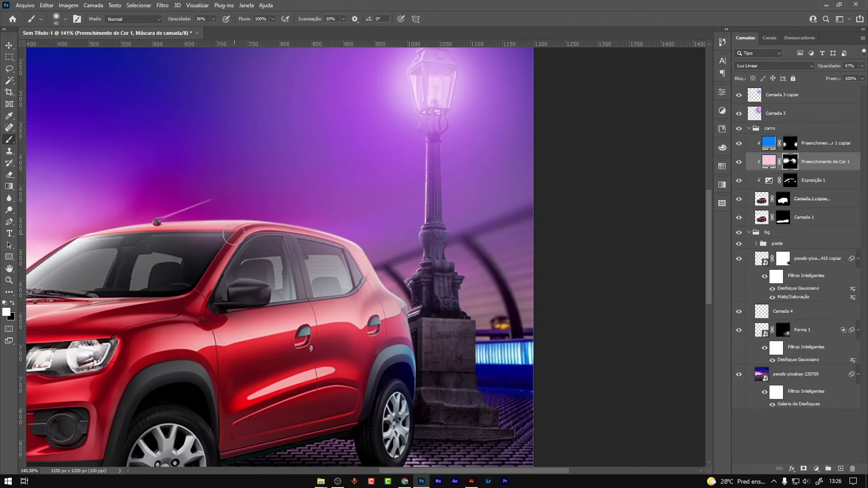
left_click_drag(224, 244, 208, 270)
key("ctrl+z")
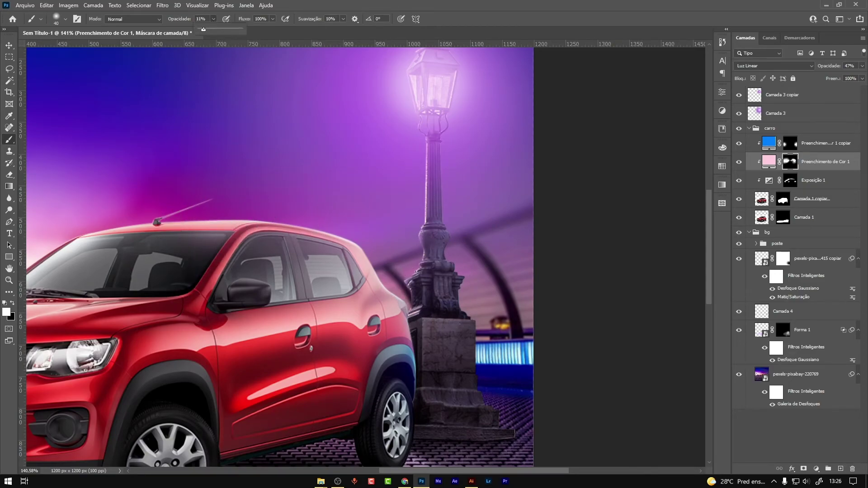
Step: Lower the brush opacity to 11% and fit the whole image on screen
key("1")
key("1")
key("ctrl+0")
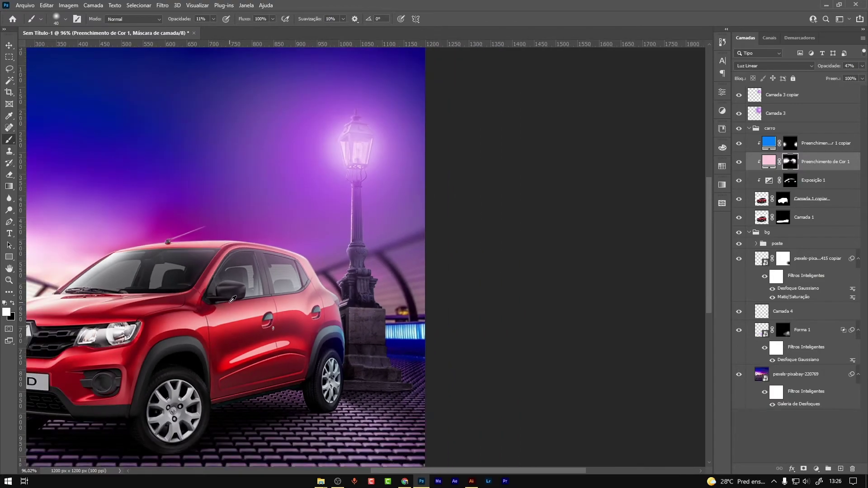
scroll(282, 250, "up", 3)
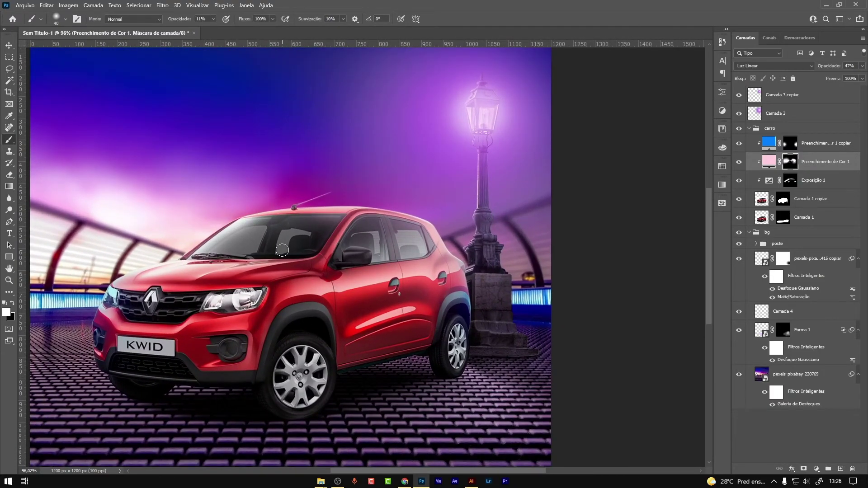
scroll(282, 250, "up", 7)
scroll(282, 250, "up", 5)
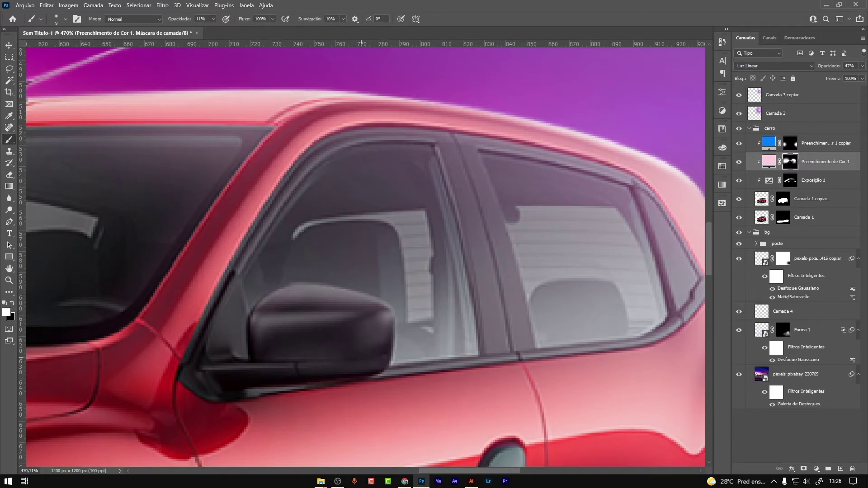
scroll(389, 364, "down", 10)
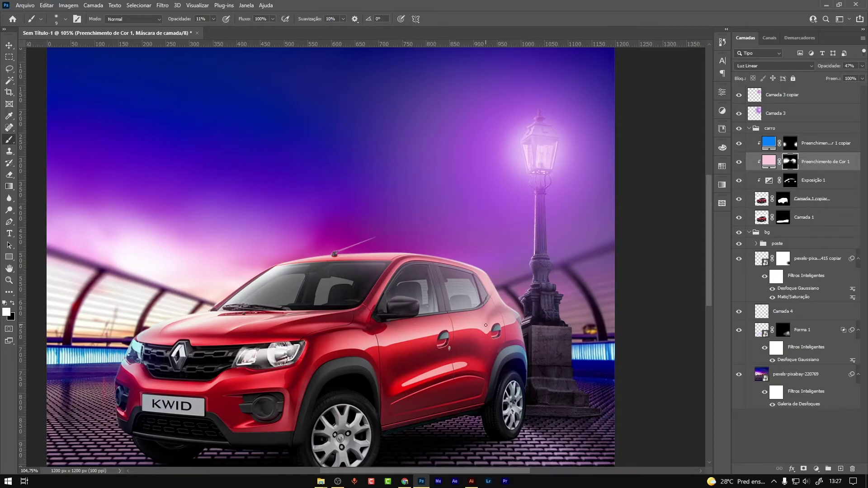
scroll(486, 325, "down", 3)
scroll(500, 326, "up", 1)
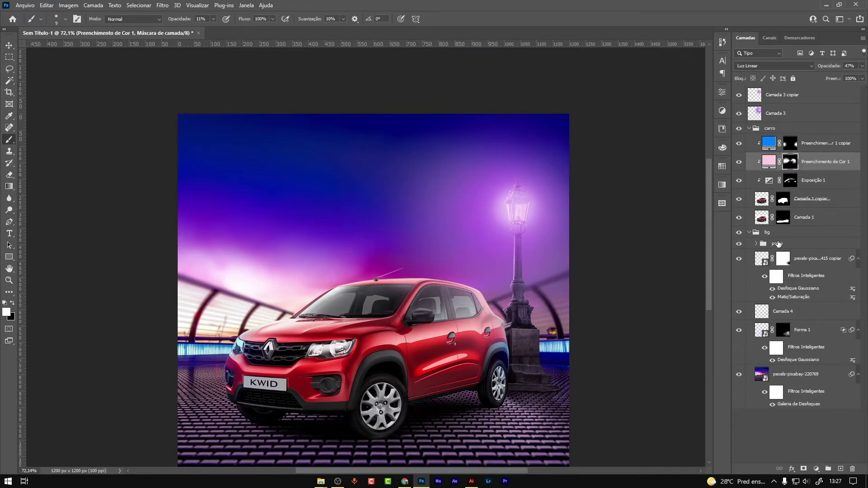
Step: Set the Preenchimento de Cor 1 pink fill to Luz Direta blending at 27% opacity
left_click(773, 65)
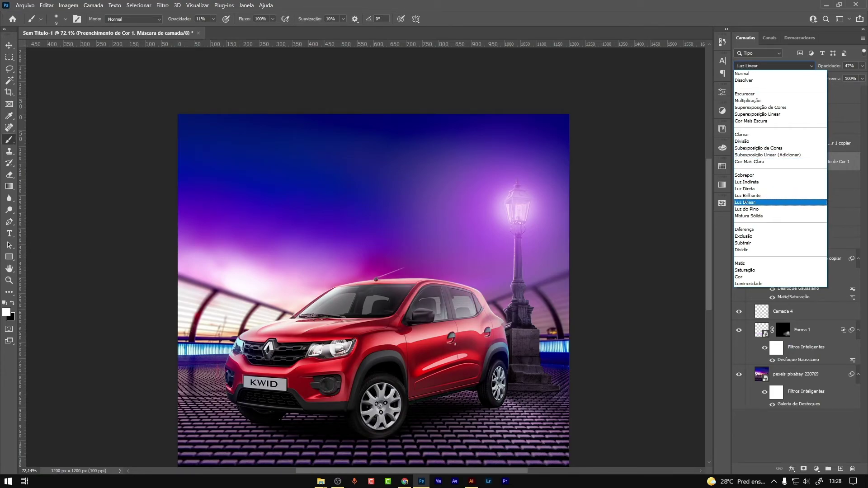
left_click(747, 189)
left_click_drag(837, 68, 827, 69)
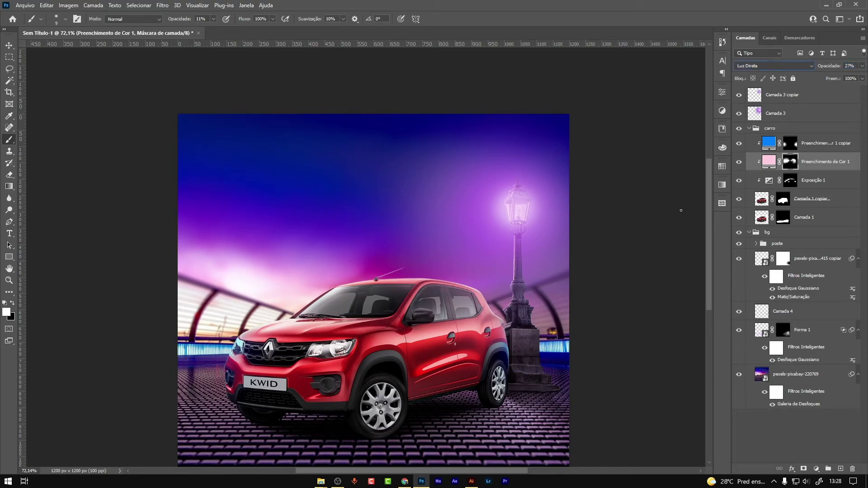
scroll(681, 211, "up", 1)
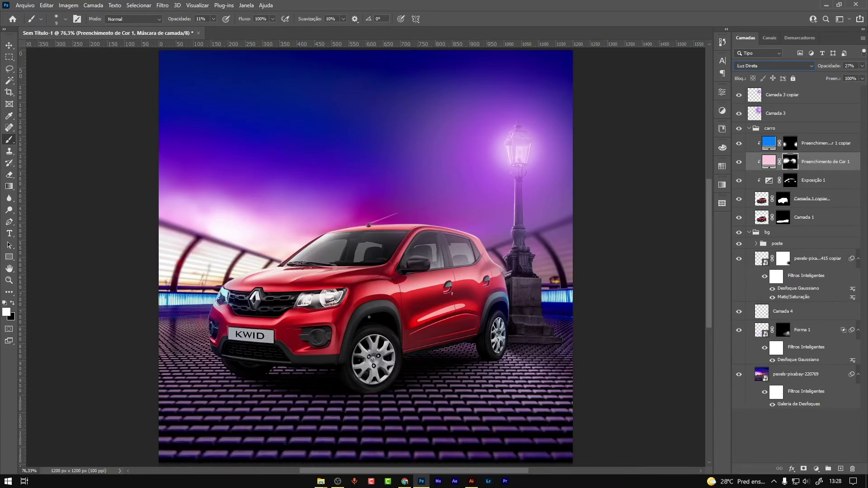
Step: Run a Google Images search for 'flare' in the browser
left_click(405, 481)
key("ctrl+shift+Tab")
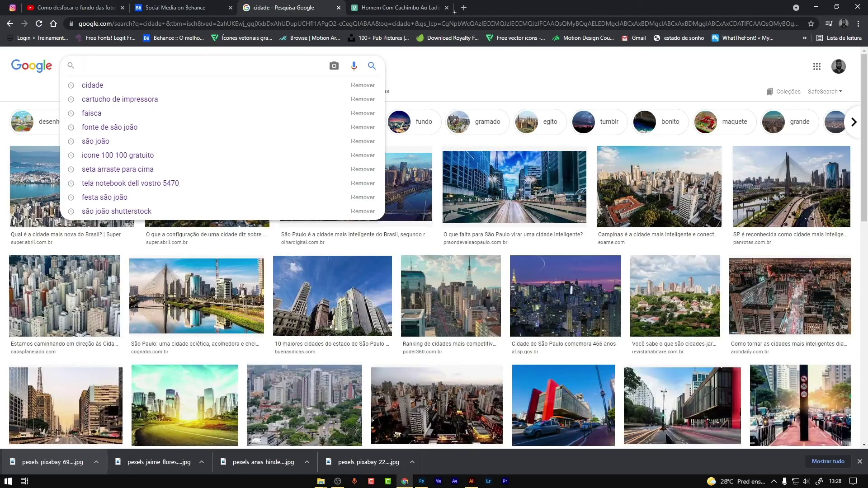
type("fl")
key("Down")
key("Return")
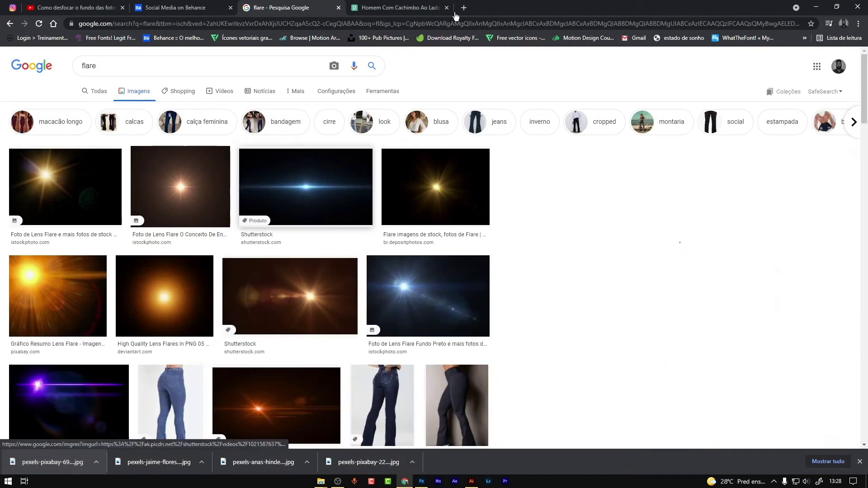
Step: Copy the blue horizontal flare image with Copiar imagem and return to Photoshop
left_click(301, 175)
left_click(659, 223)
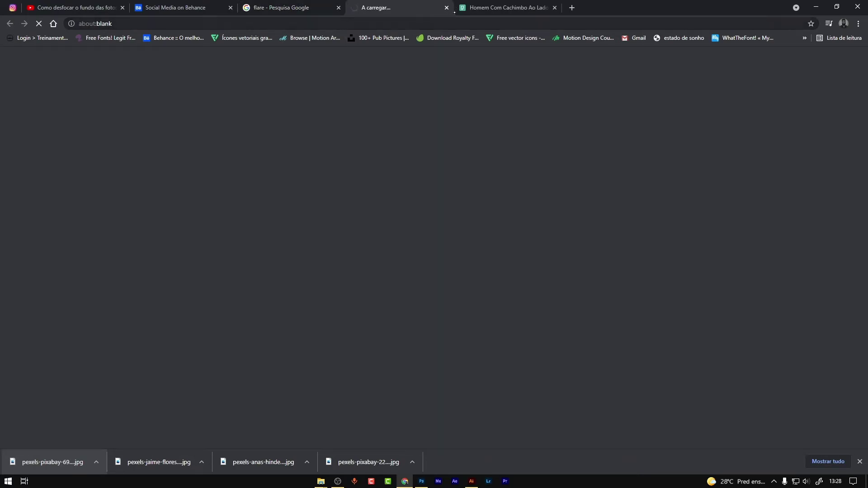
key("ctrl+shift+Tab")
right_click(568, 151)
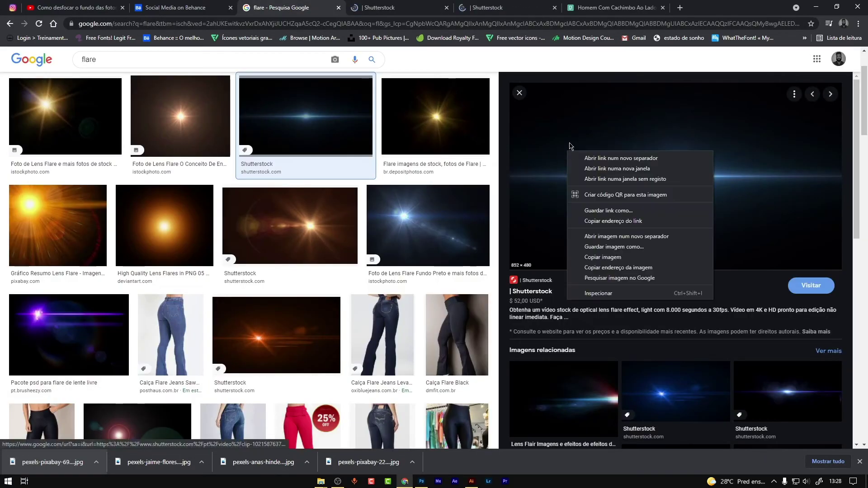
left_click(604, 265)
key("alt+Tab")
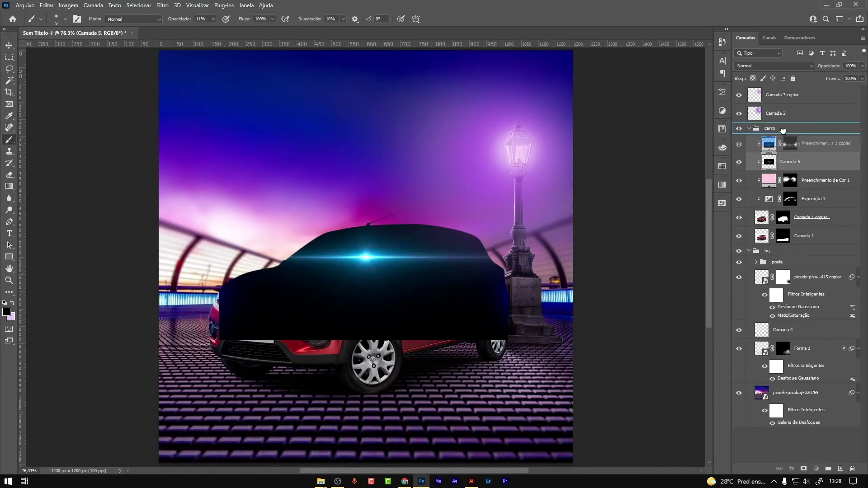
Step: Move Camada 5 above the carro group and set its blend mode to Divisão
left_click_drag(793, 159, 793, 129)
left_click(759, 66)
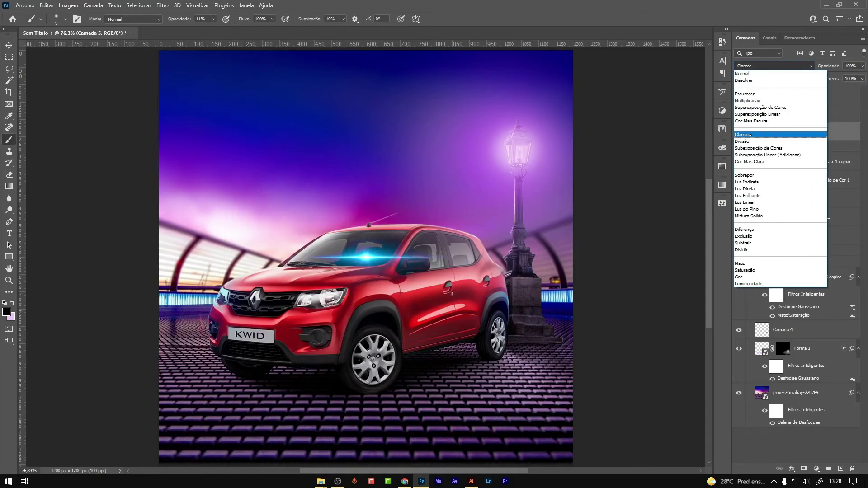
left_click(744, 141)
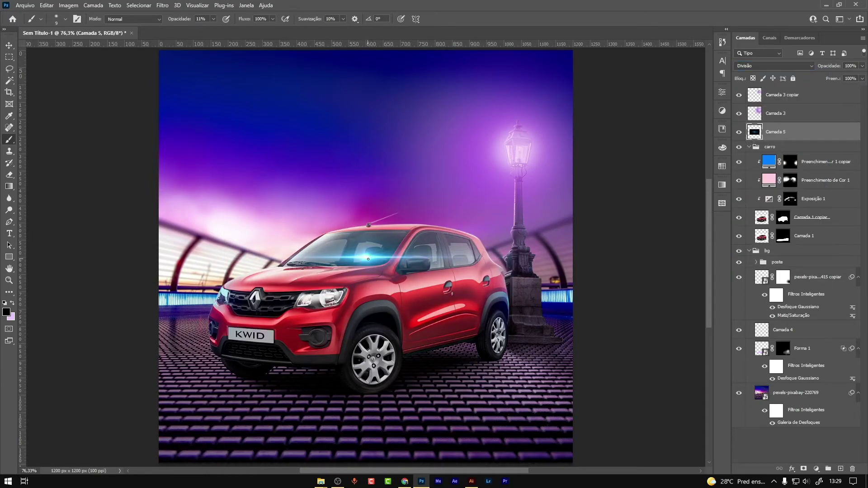
key("v")
mouse_move(368, 259)
left_mouse_down()
mouse_move(479, 237)
mouse_move(414, 241)
left_mouse_up()
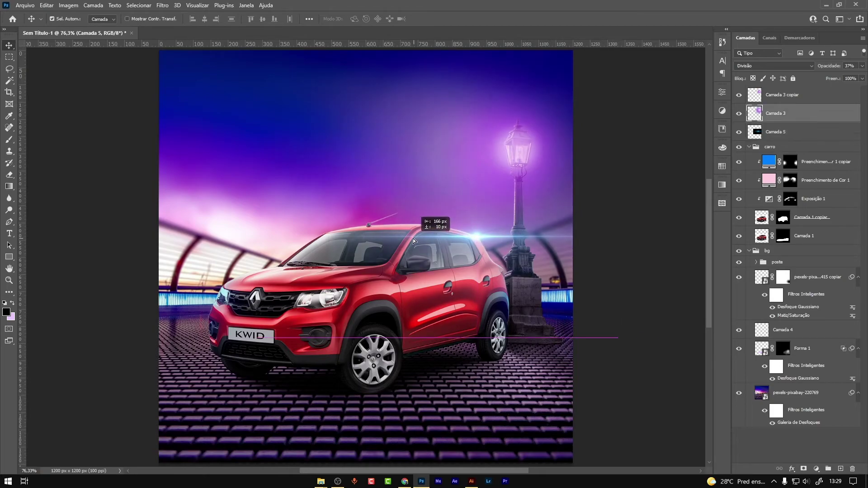
Step: Shrink the flare to about 40% and place it along the car's rear edge
left_click(482, 239)
key("ctrl+t")
mouse_move(482, 239)
left_mouse_down()
mouse_move(418, 233)
mouse_move(499, 269)
mouse_move(525, 229)
left_mouse_up()
scroll(499, 269, "up", 2)
scroll(499, 269, "up", 2)
scroll(483, 228, "up", 2)
scroll(526, 229, "down", 3)
scroll(396, 232, "down", 2)
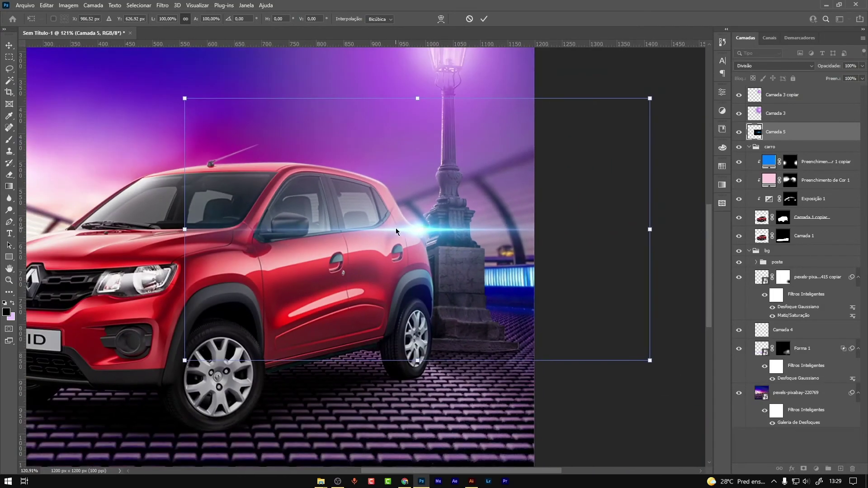
left_click_drag(650, 98, 511, 177)
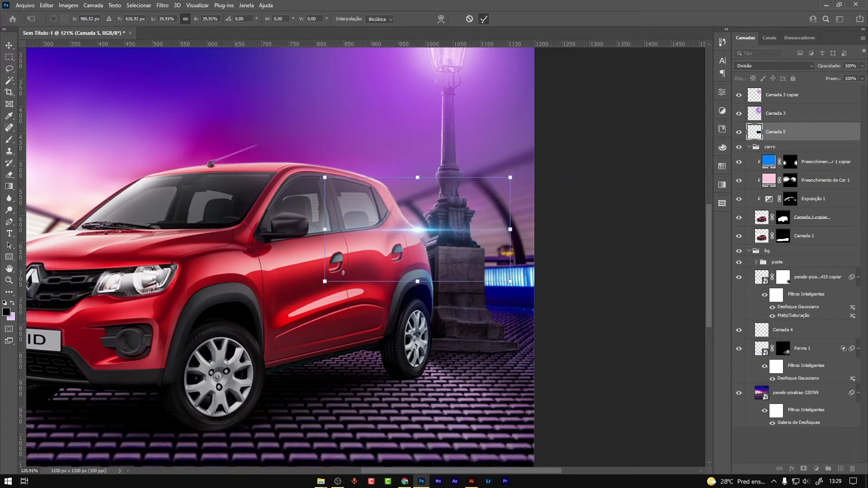
left_click(483, 19)
Step: Darken the flare with Curves, set it to 77% opacity and duplicate it
key("ctrl+m")
left_click_drag(539, 205, 571, 210)
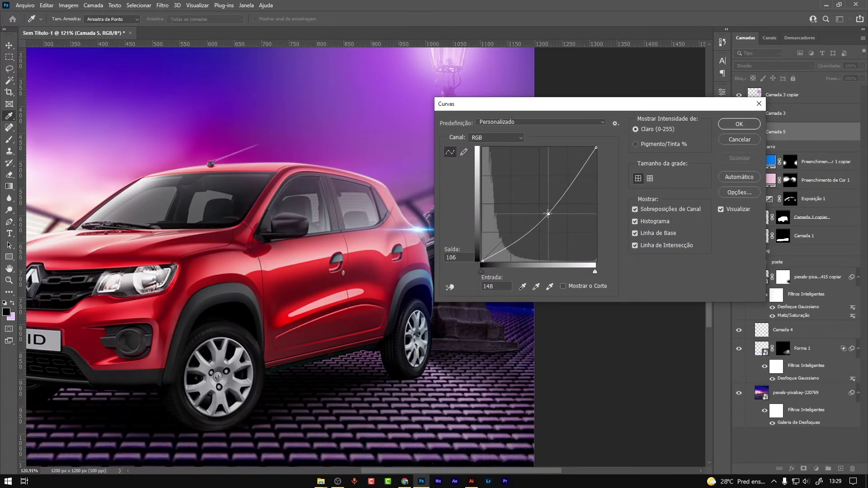
left_click(739, 124)
left_click_drag(820, 68, 824, 68)
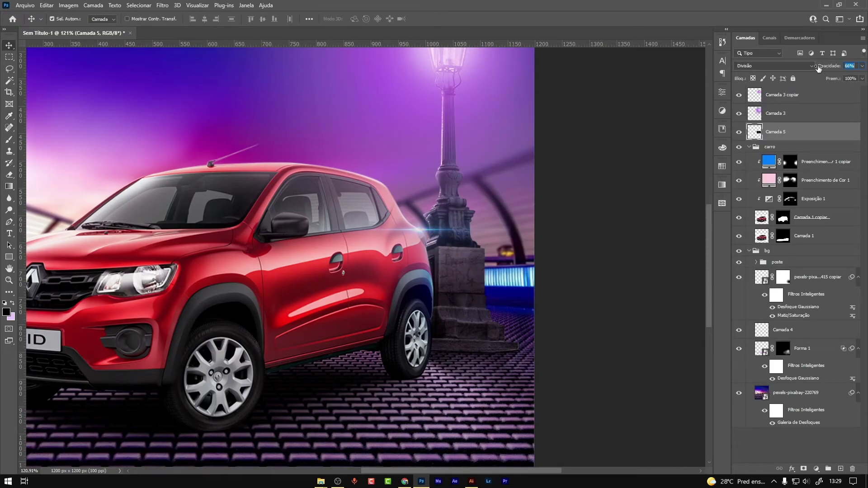
key("ctrl+0")
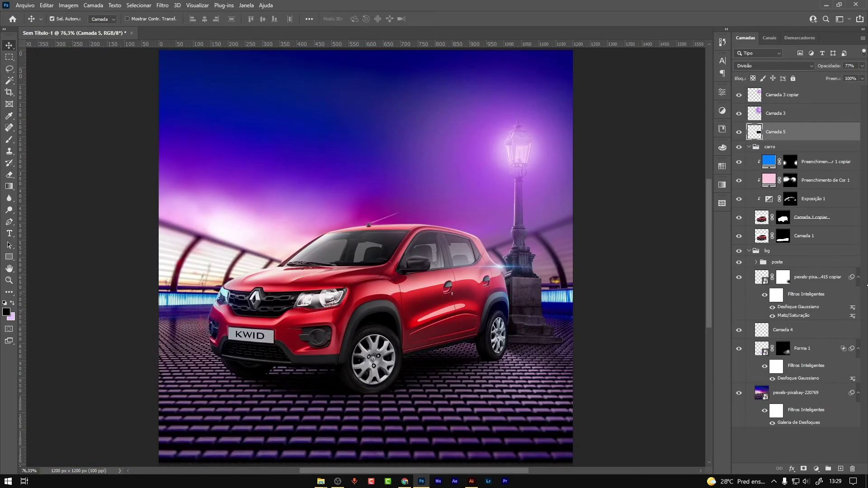
key("ctrl+j")
Step: Rotate the Camada 5 copiar flare about 23° and scale it to 65%
scroll(542, 257, "up", 7, "alt")
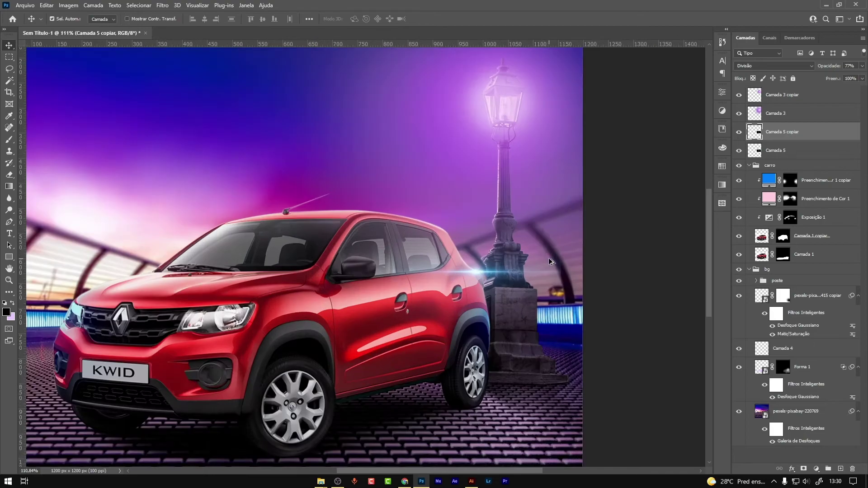
key("ctrl+t")
mouse_move(564, 215)
left_mouse_down()
mouse_move(579, 265)
mouse_move(503, 269)
left_mouse_up()
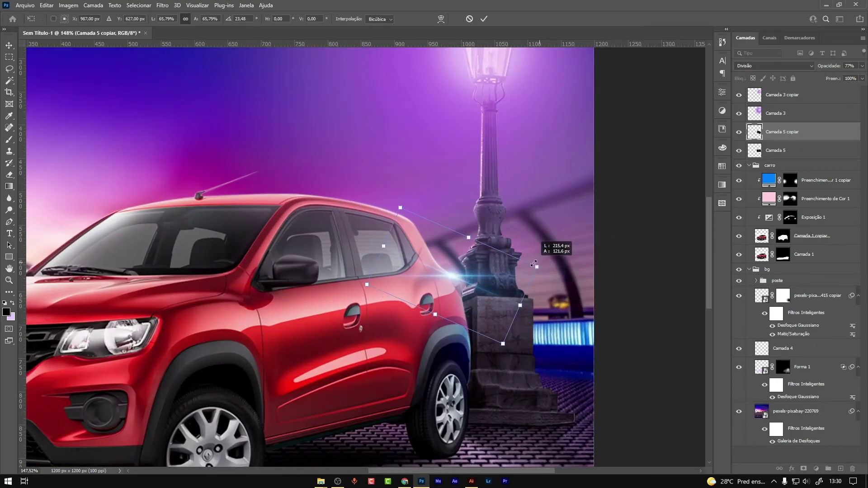
key("Return")
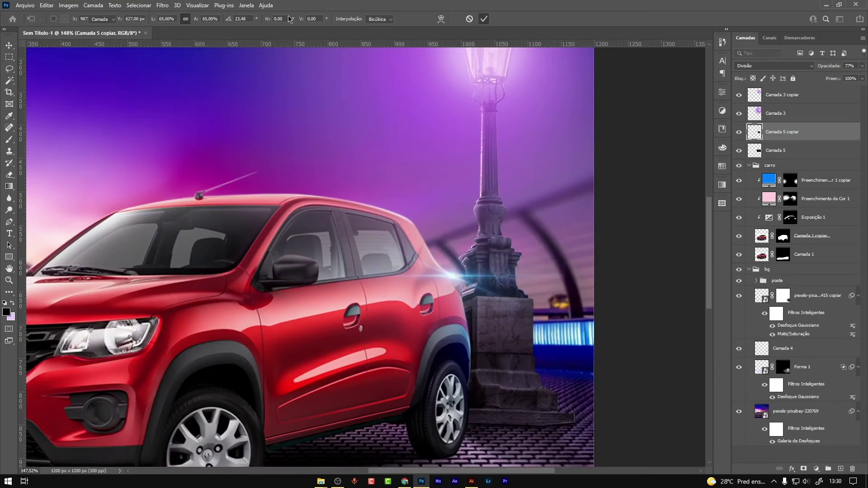
Step: Soften the rotated flare copy with an 8,3-pixel Desfoque Gaussiano
left_click(162, 5)
left_click(316, 172)
left_click_drag(151, 236, 145, 236)
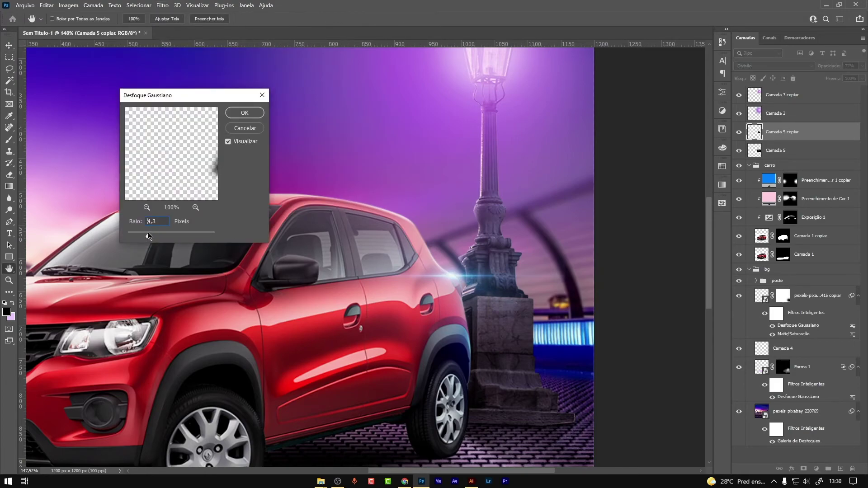
left_click(244, 112)
scroll(429, 295, "up", 2)
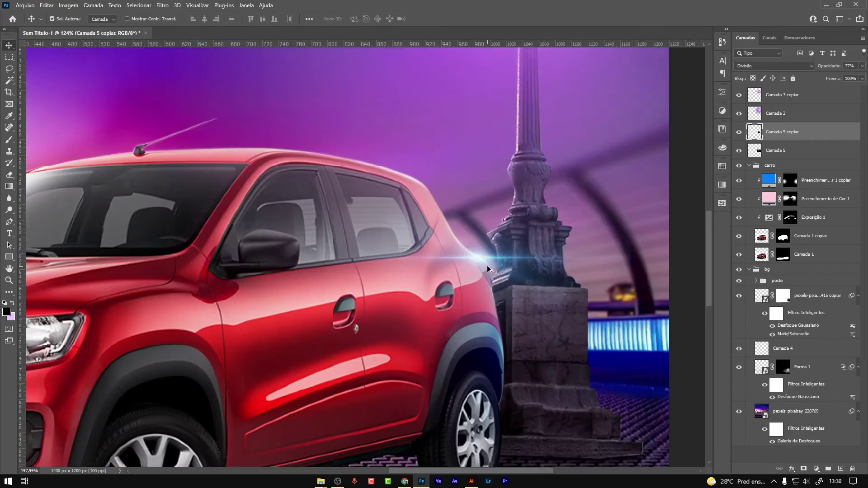
scroll(429, 295, "up", 2)
left_click(778, 113)
left_click(773, 151)
Step: Duplicate Camada 5 and place a widened copy over the car's front headlight
key("ctrl+0")
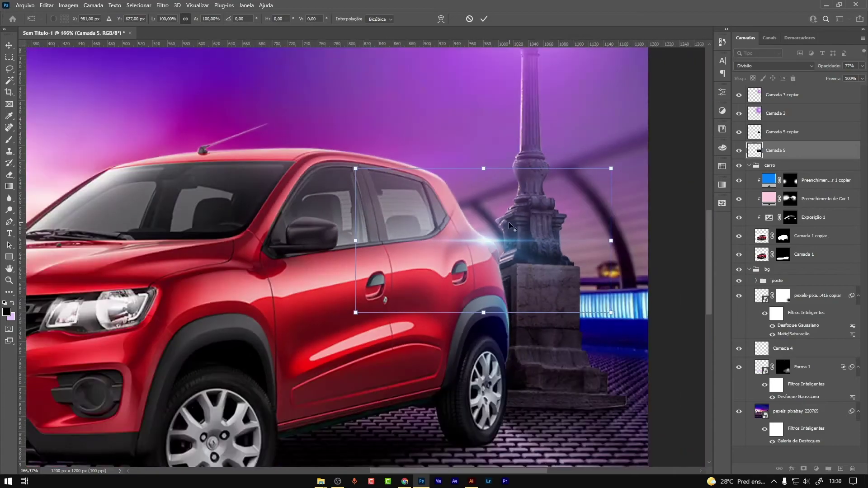
key("ctrl+j")
key("ctrl+t")
left_click_drag(511, 232, 250, 262)
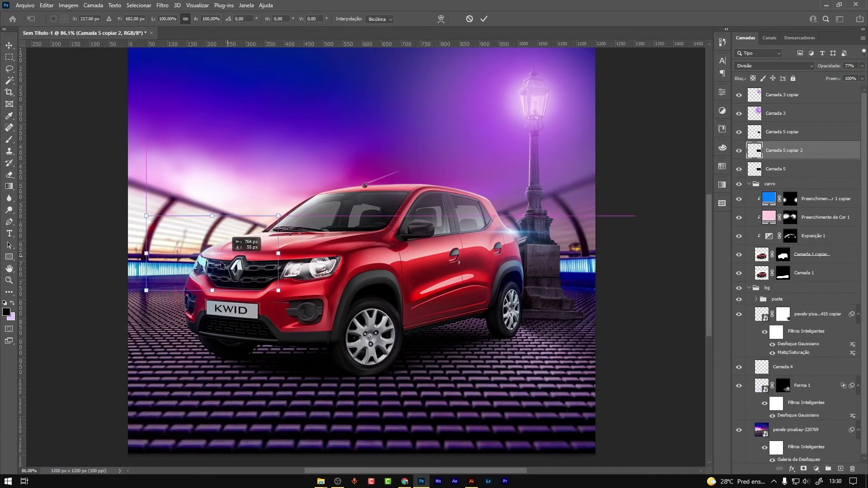
left_click_drag(337, 262, 396, 258)
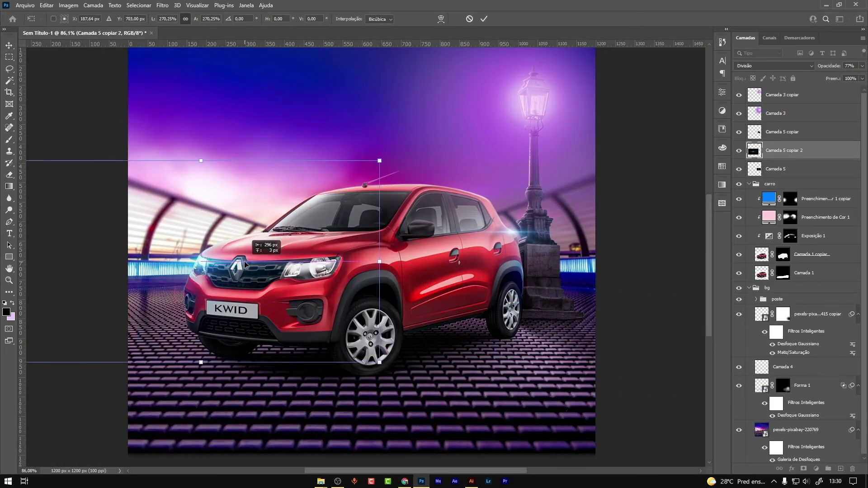
left_click(484, 19)
scroll(509, 260, "down", 2)
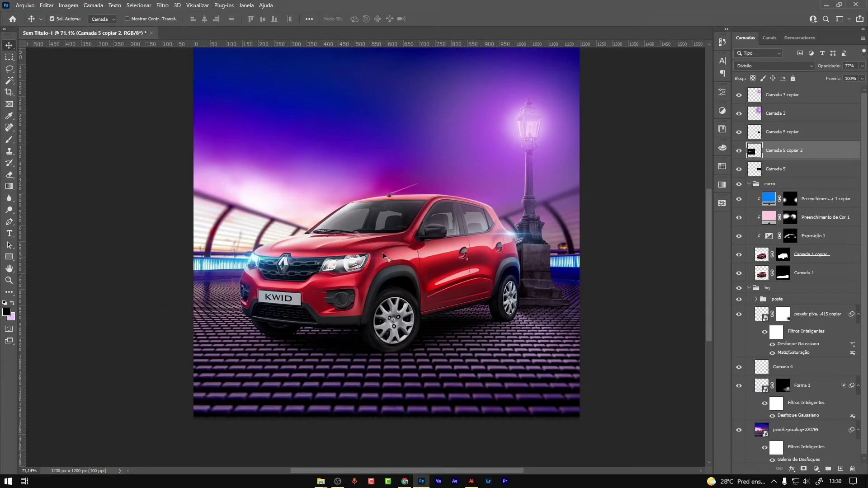
Step: Hide the original Camada 5 flare while keeping the rear flare copy visible
left_click(738, 132)
left_click(739, 169)
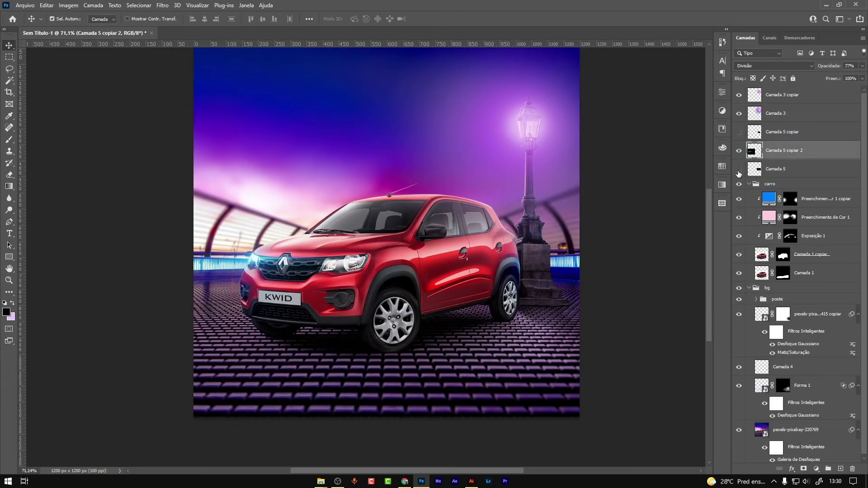
left_click(739, 132)
left_click(749, 133)
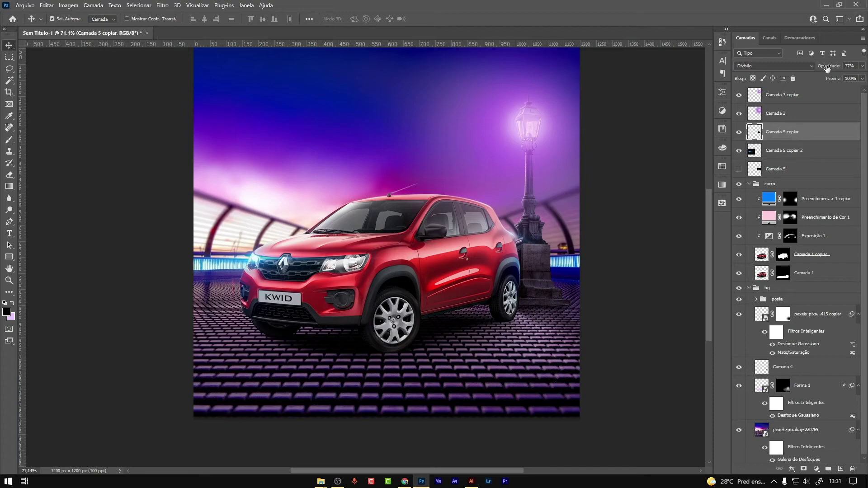
scroll(343, 267, "up", 1)
scroll(342, 267, "down", 1)
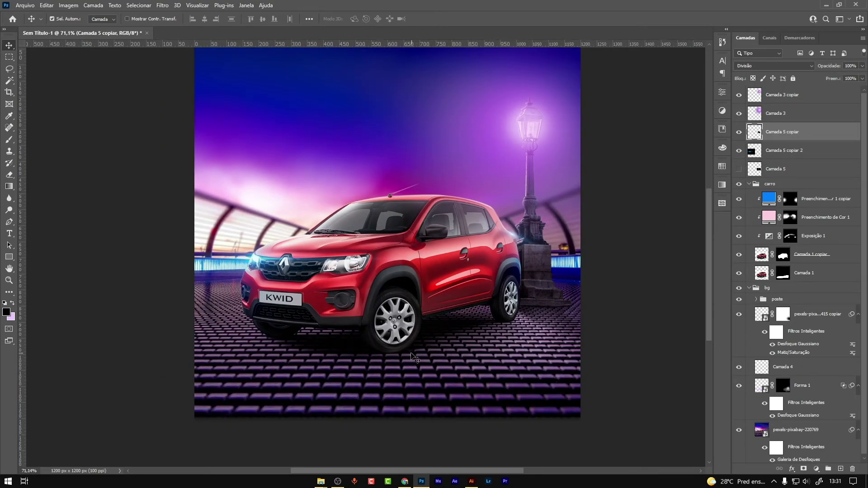
scroll(365, 270, "up", 1)
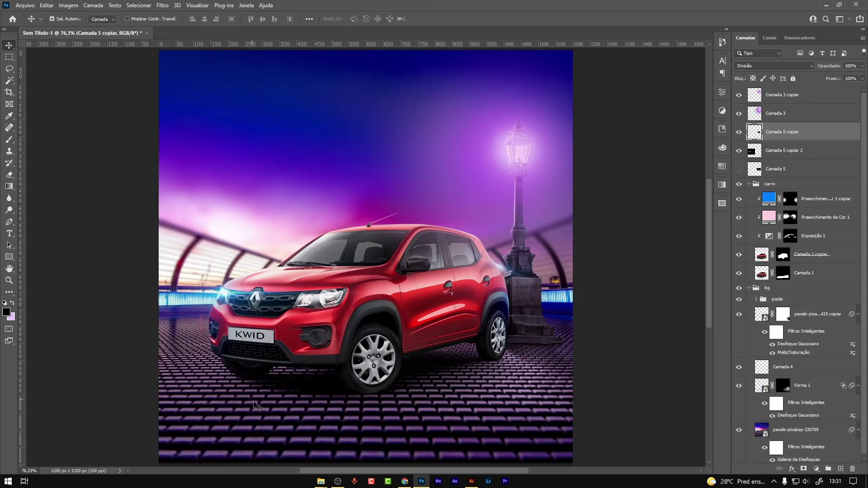
left_click(796, 99)
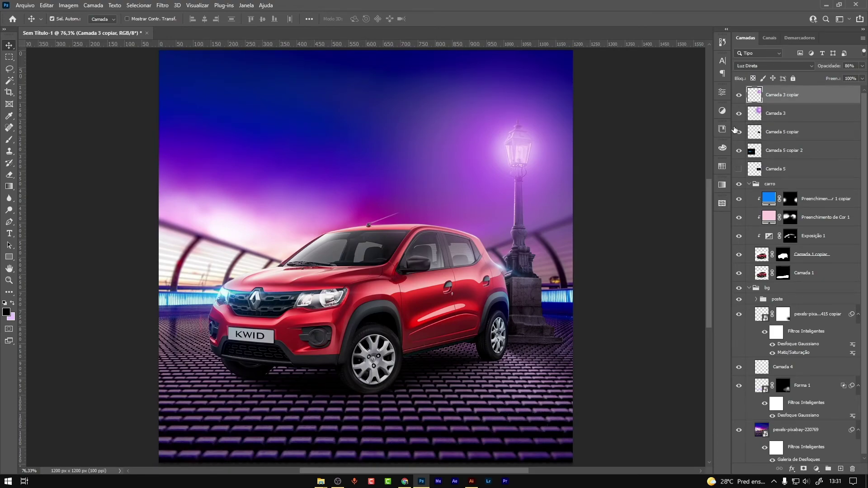
left_click(395, 479)
Step: Flip between browser tabs, then return to the car composition in Photoshop
left_click(177, 8)
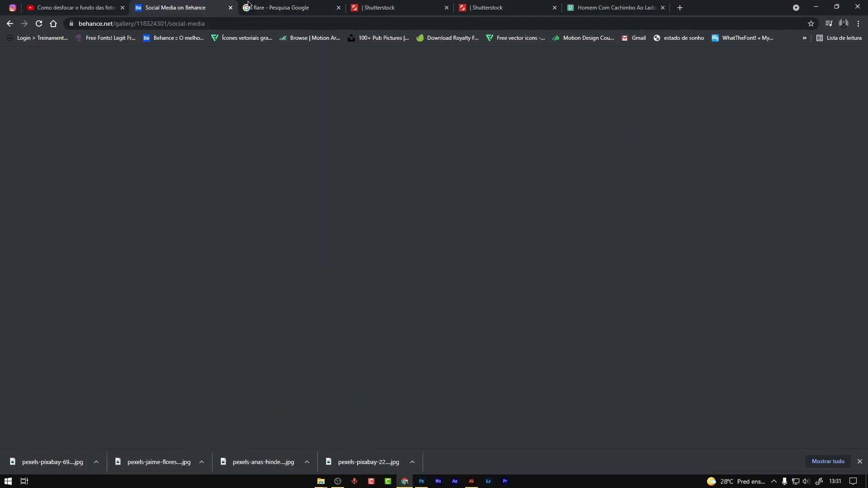
left_click(281, 7)
left_click(176, 8)
left_click(281, 7)
left_click(816, 7)
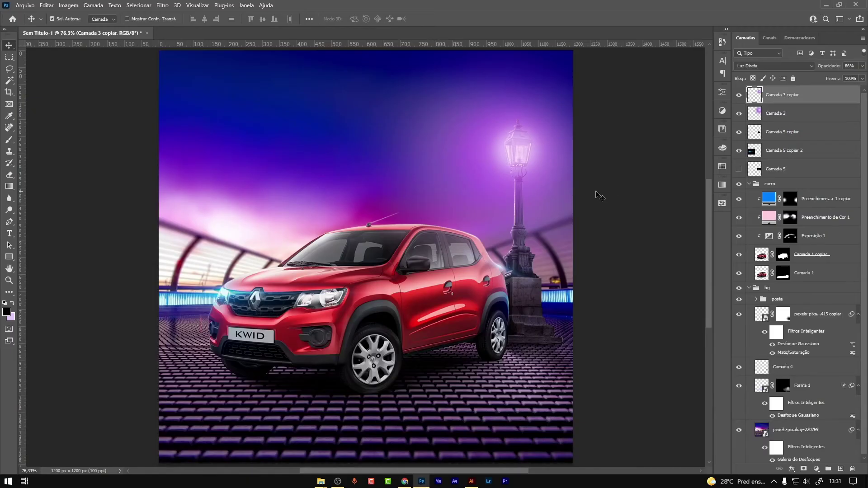
scroll(596, 196, "up", 1)
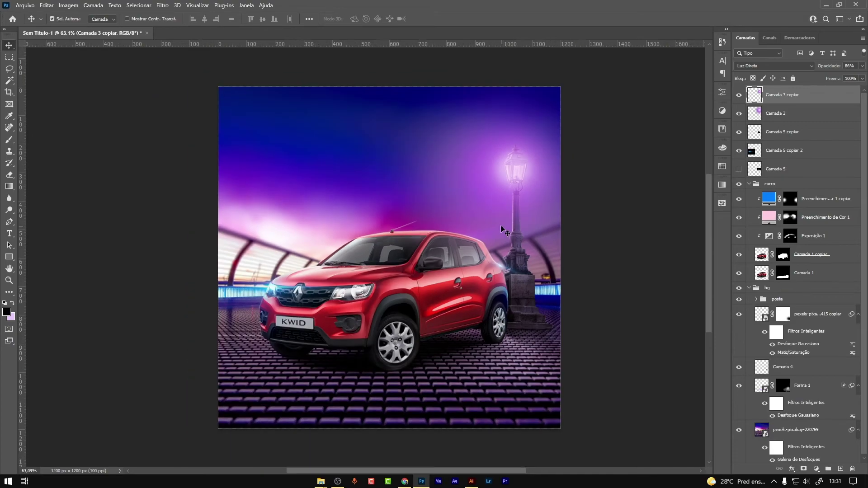
scroll(434, 236, "up", 2)
scroll(416, 235, "up", 2)
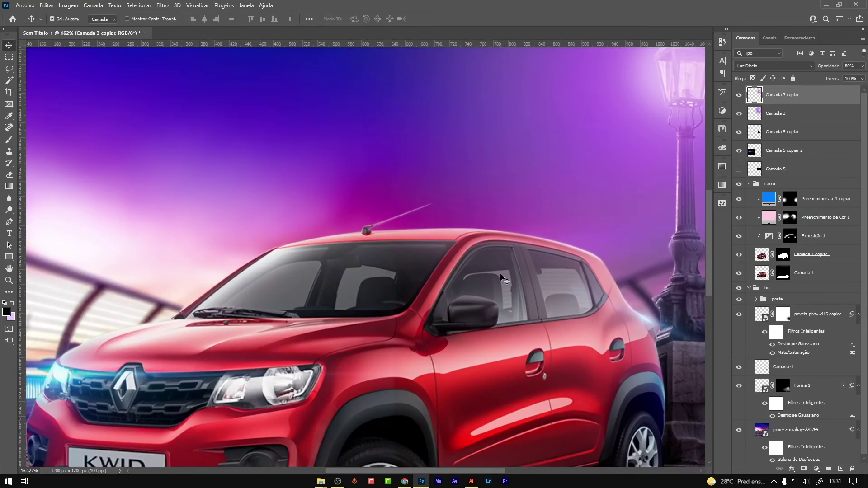
scroll(555, 283, "down", 2)
scroll(421, 262, "down", 2)
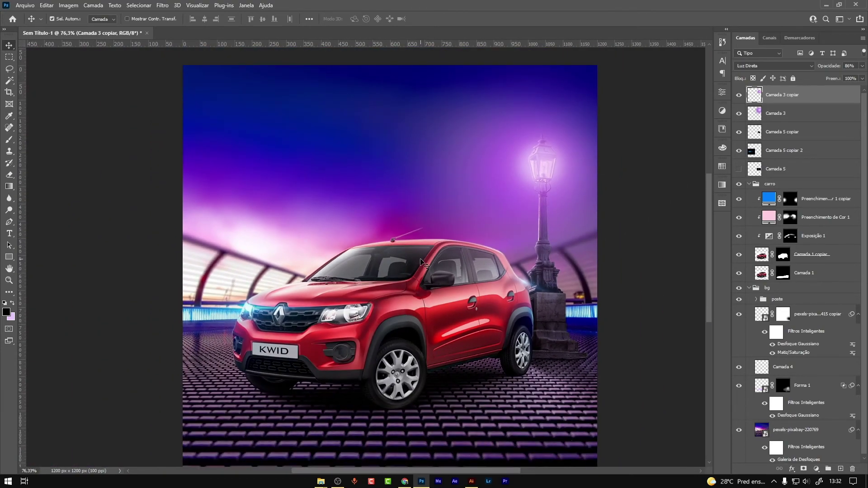
scroll(418, 269, "down", 1)
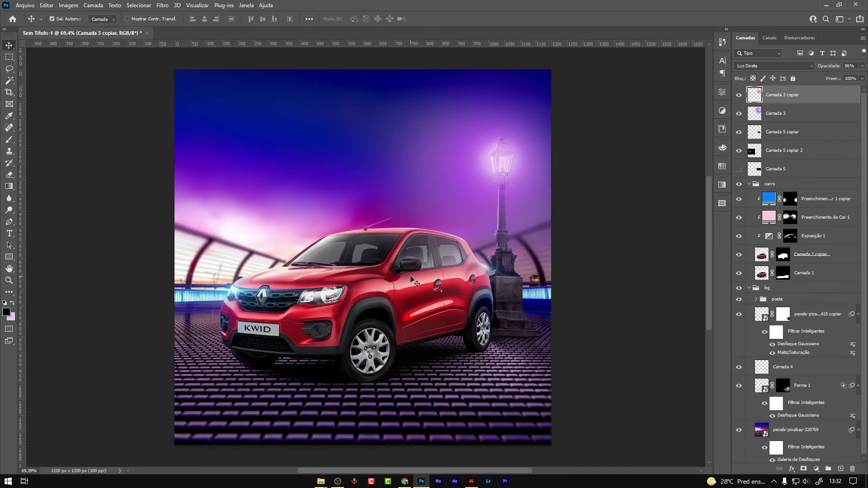
Step: Stamp all visible layers into Camada 6, convert it to a smart object and open Camera Raw
key("ctrl+shift+alt+e")
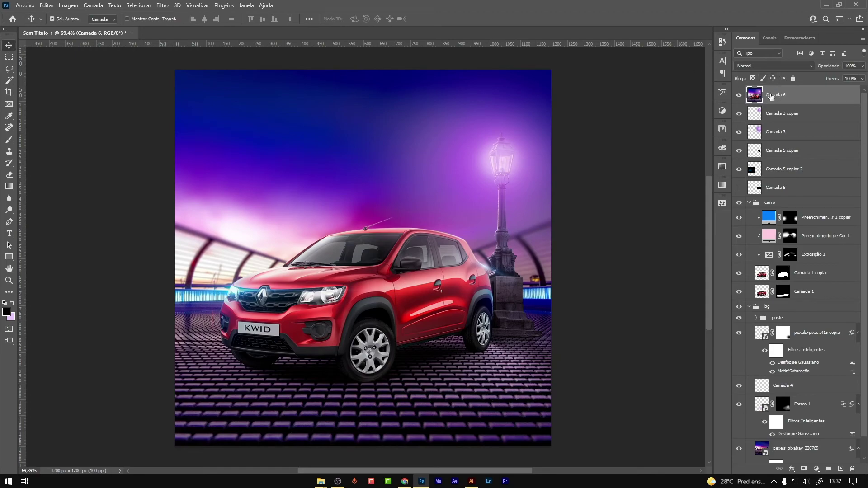
right_click(779, 94)
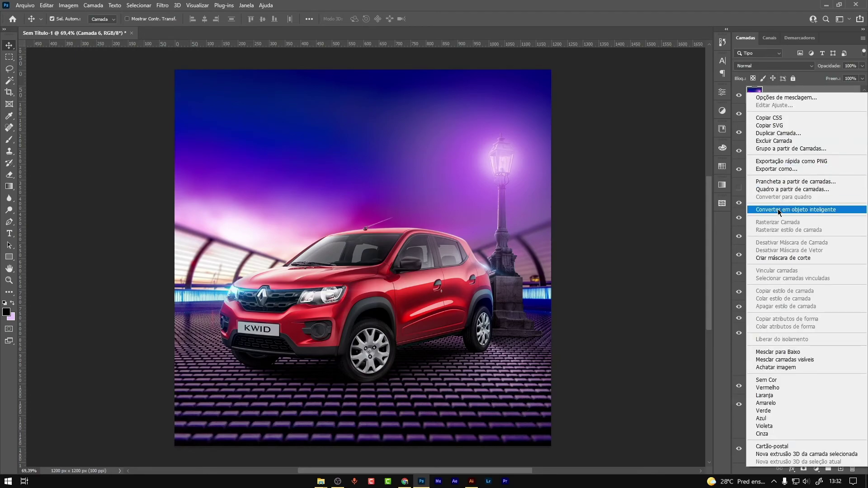
left_click(778, 209)
left_click(163, 4)
left_click(202, 78)
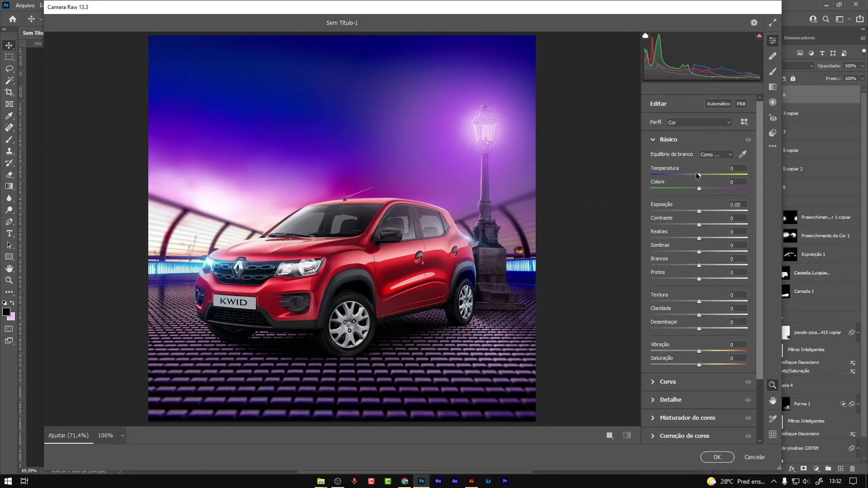
Step: Set Temperatura -9, raise contrast and boost Textura and Claridade to +24
left_click_drag(700, 176, 702, 189)
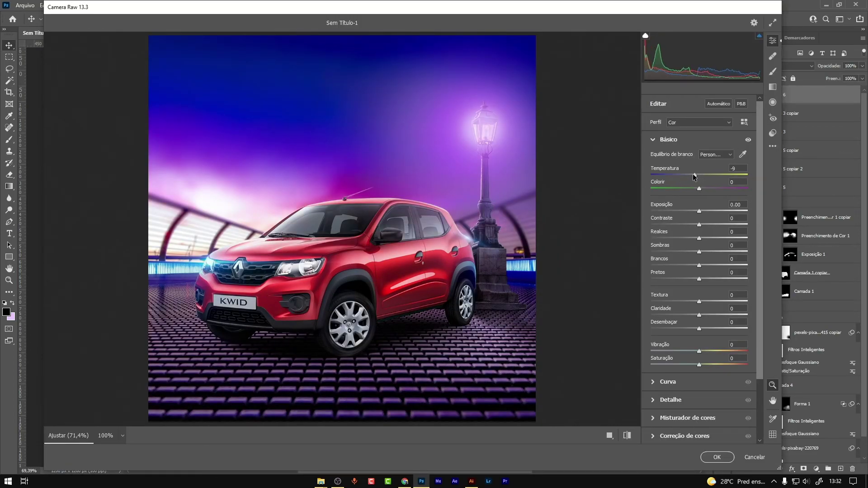
mouse_move(700, 225)
left_mouse_down()
mouse_move(691, 255)
mouse_move(704, 266)
mouse_move(704, 240)
left_mouse_up()
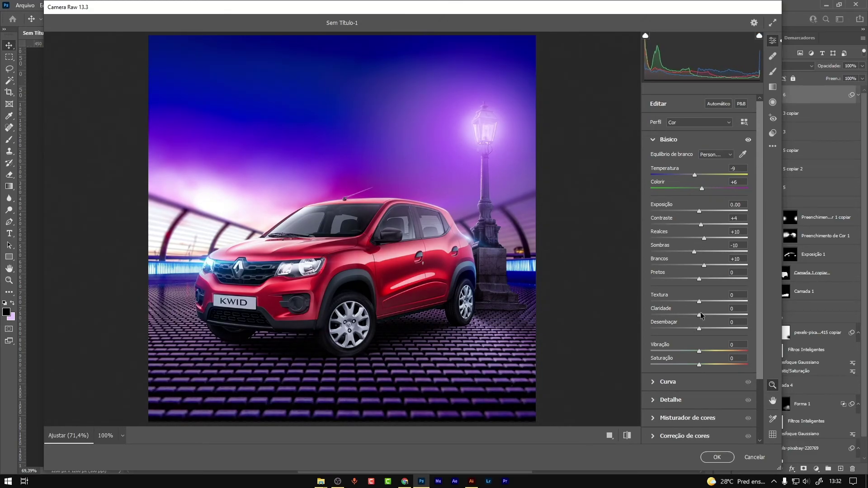
mouse_move(700, 315)
left_mouse_down()
mouse_move(711, 315)
mouse_move(710, 301)
mouse_move(695, 329)
mouse_move(704, 351)
mouse_move(695, 364)
left_mouse_up()
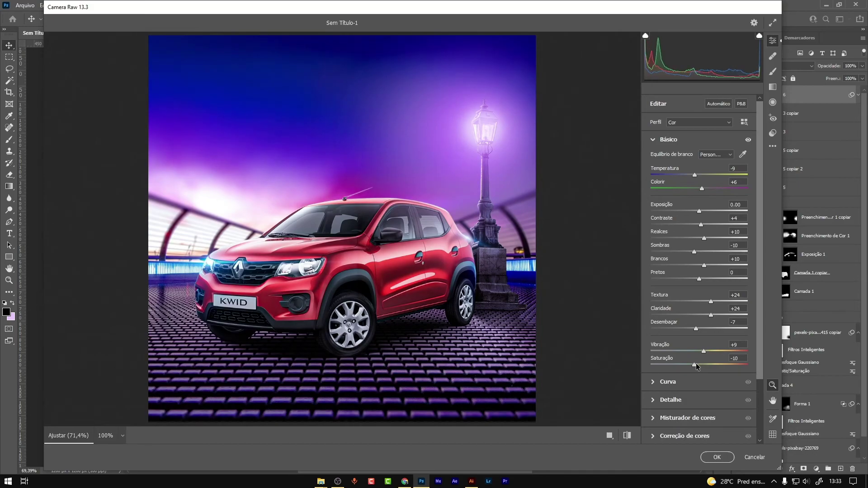
left_click(652, 139)
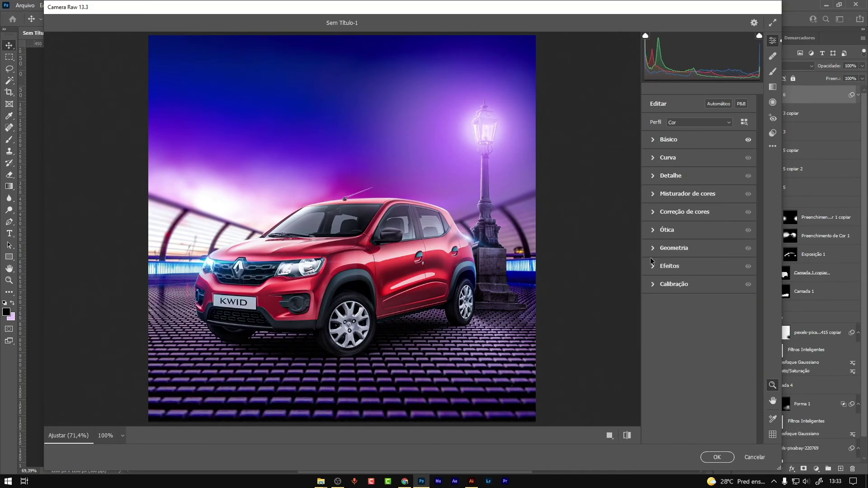
Step: Add light sharpening and Granulado 14, then apply the Camera Raw filter
left_click(652, 265)
left_click(653, 176)
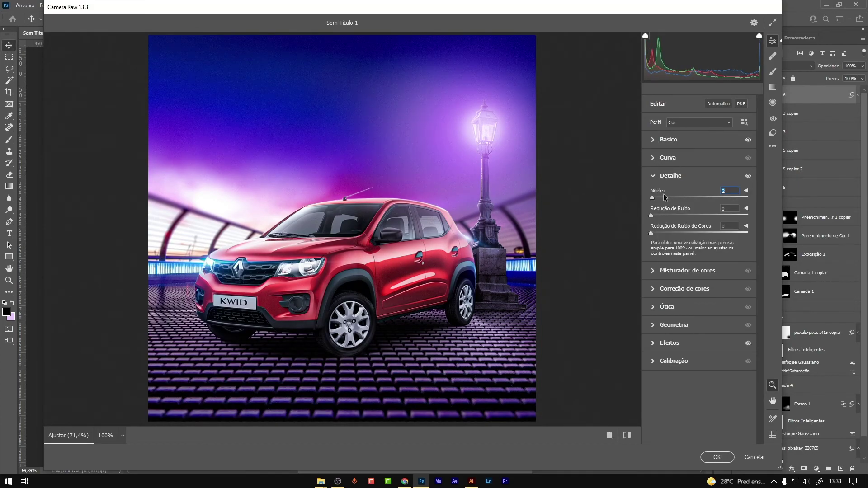
left_click_drag(665, 197, 662, 199)
left_click(654, 343)
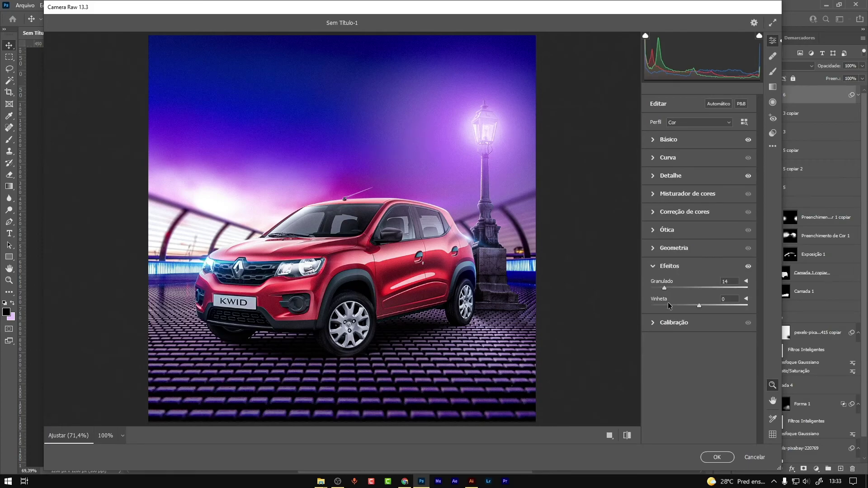
left_click(716, 457)
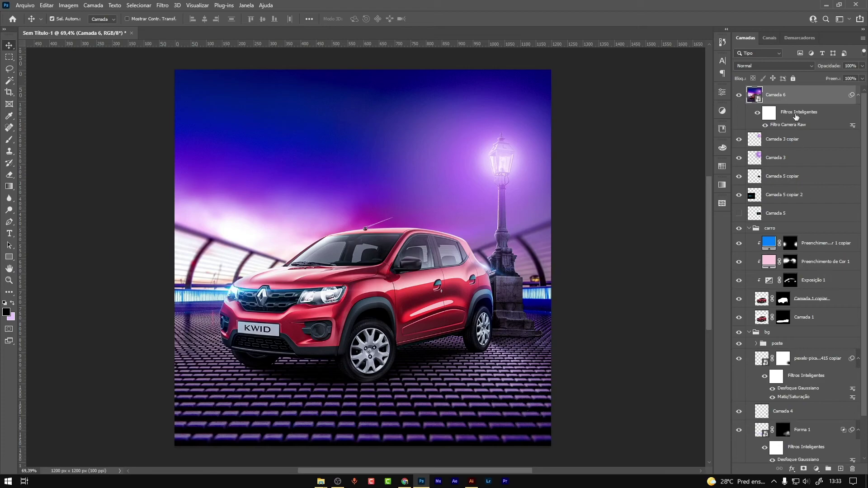
Step: Add a Pesquisa de cores adjustment layer using the DropBlues 3DLUT
left_click(775, 66)
left_click(816, 469)
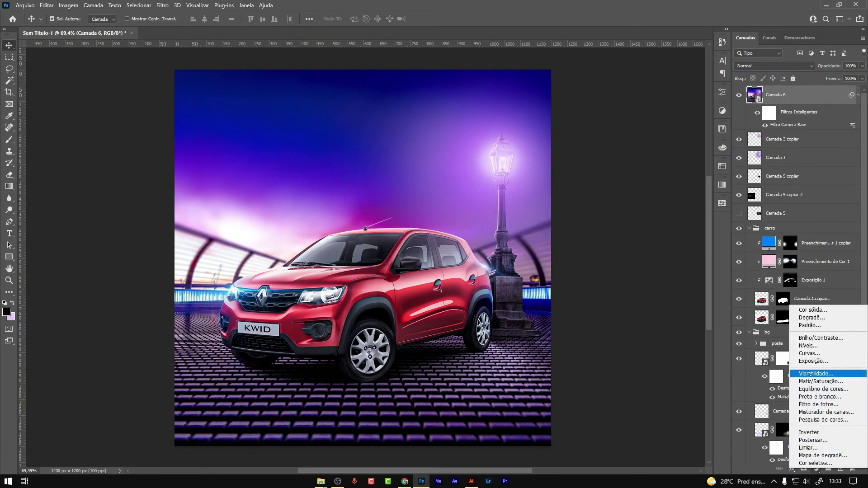
left_click(822, 419)
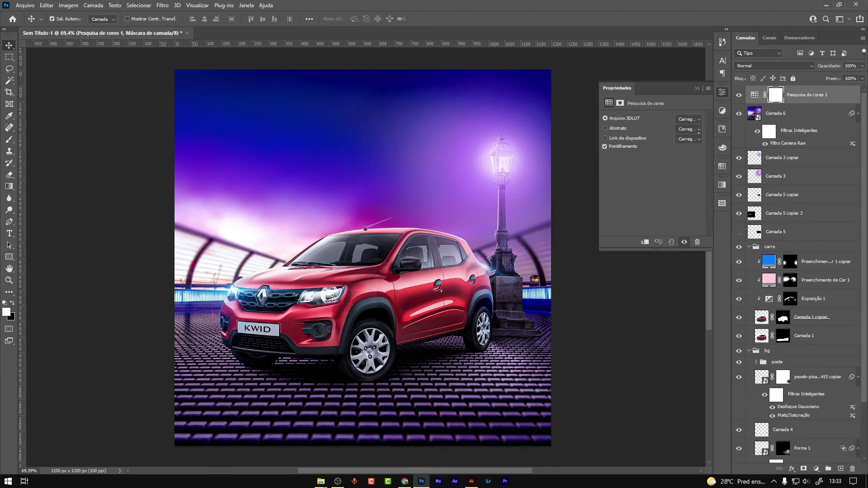
left_click(692, 119)
left_click(692, 155)
key("Down")
key("Down")
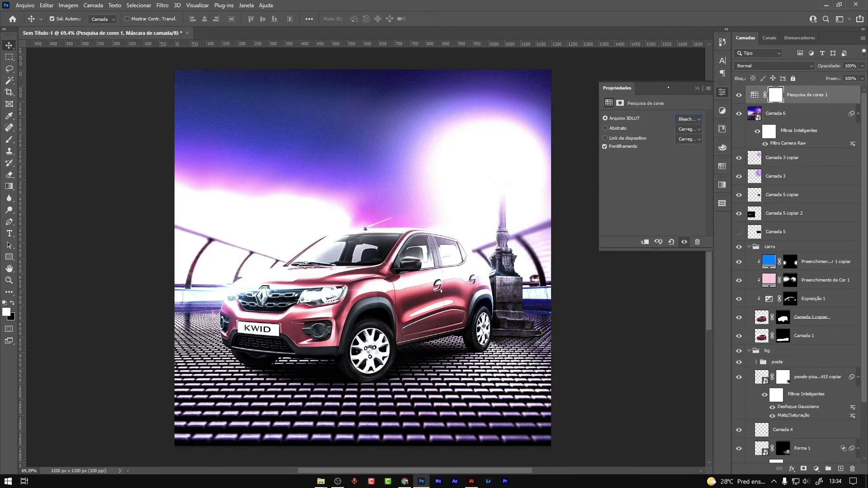
key("Down")
key("Down")
key("Down")
key("Down")
key("Down")
key("Up")
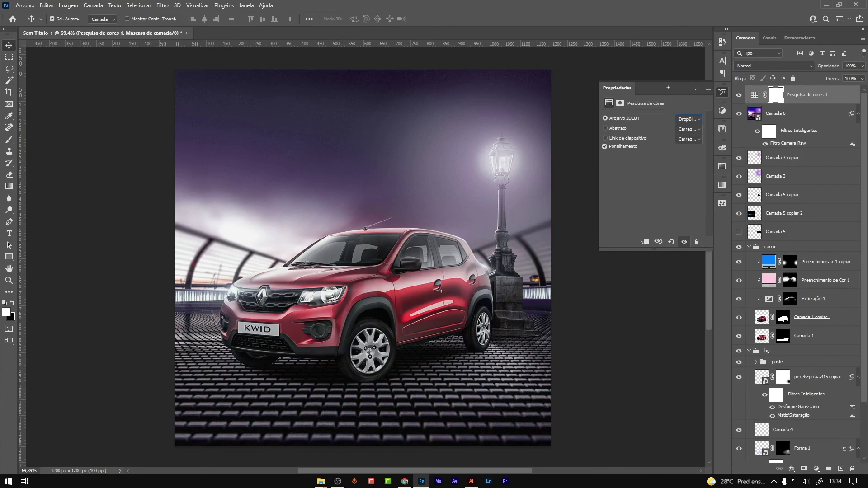
Step: Set the lookup layer to Clarear at 47% opacity and compare it on and off
left_click_drag(822, 69, 831, 67)
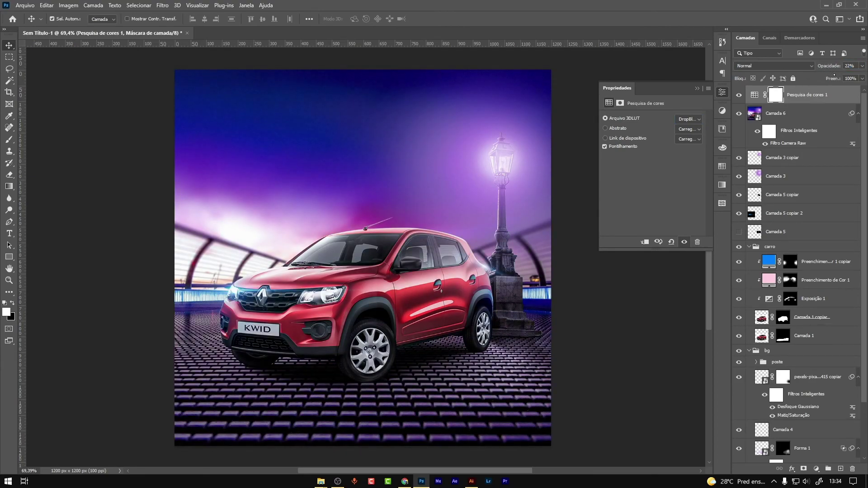
left_click_drag(840, 70, 828, 72)
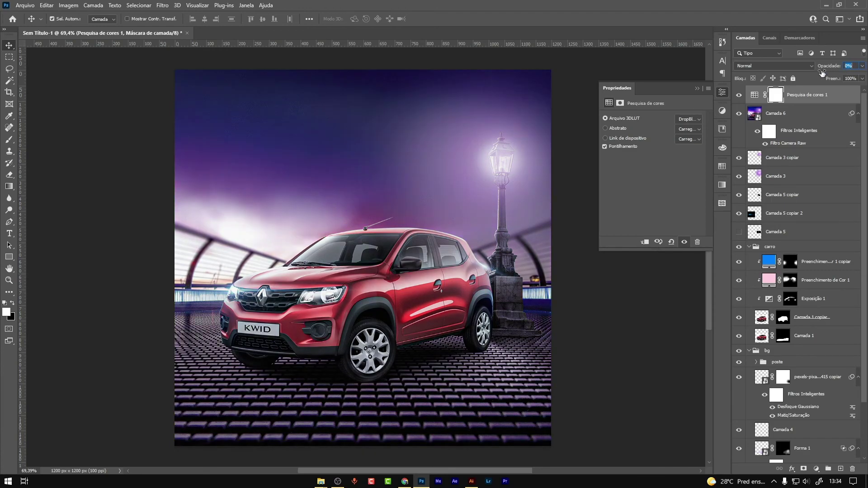
left_click(786, 66)
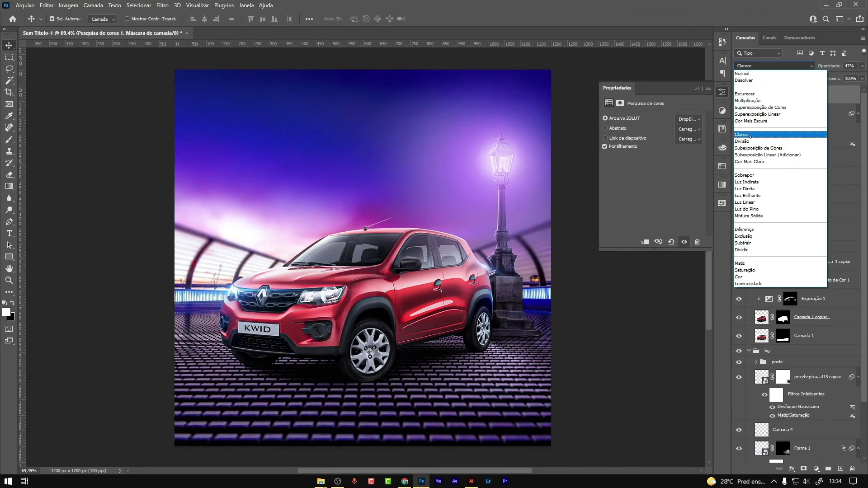
left_click(742, 134)
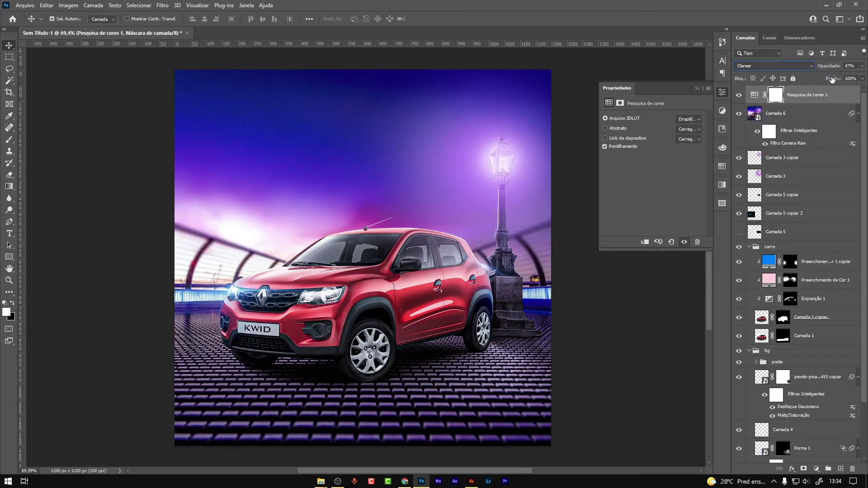
left_click(741, 97)
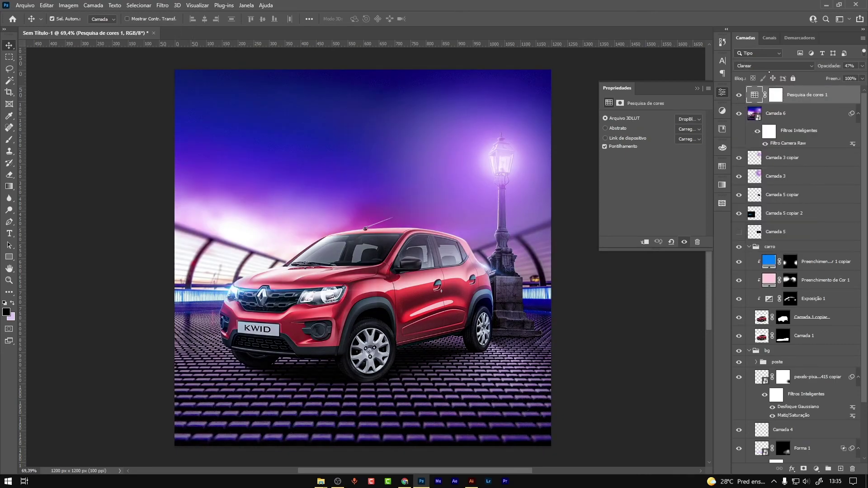
left_click(773, 66)
key("Escape")
left_click(796, 113)
Step: Add a Cor Seletiva adjustment layer and adjust the tint of the Cyans
left_click(722, 111)
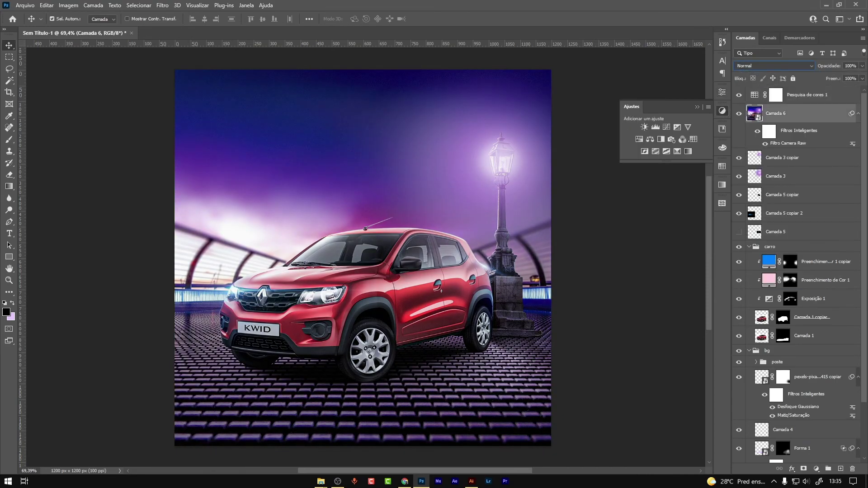
left_click(691, 139)
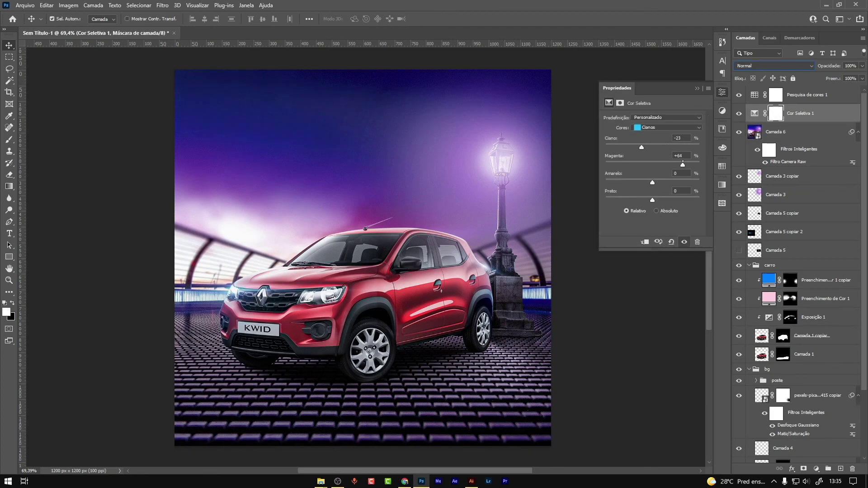
left_click_drag(627, 198, 667, 198)
Step: In the Magentas range, reduce the cyan and raise Preto (black) to +41
left_click(667, 127)
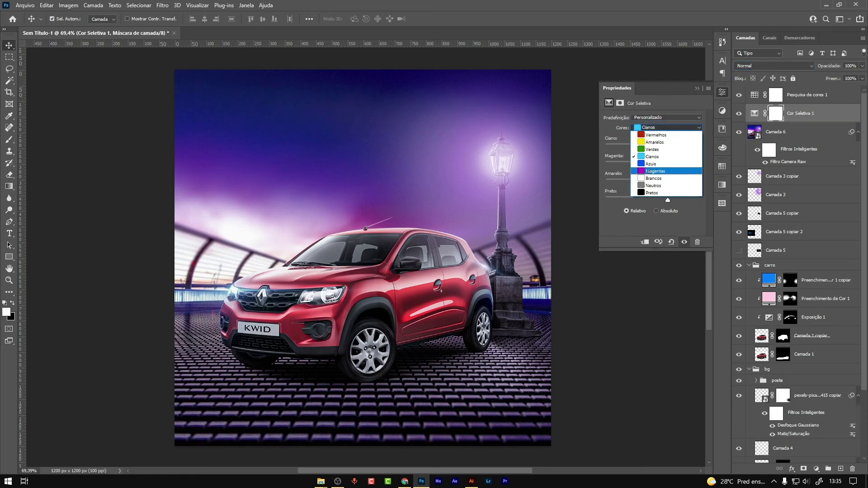
left_click(651, 171)
mouse_move(653, 147)
left_mouse_down()
mouse_move(626, 147)
mouse_move(641, 148)
mouse_move(646, 165)
left_mouse_up()
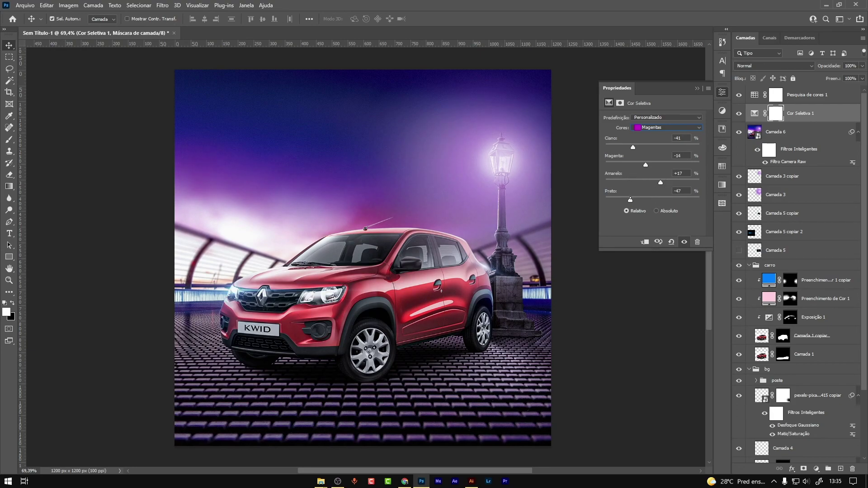
left_click_drag(630, 199, 674, 199)
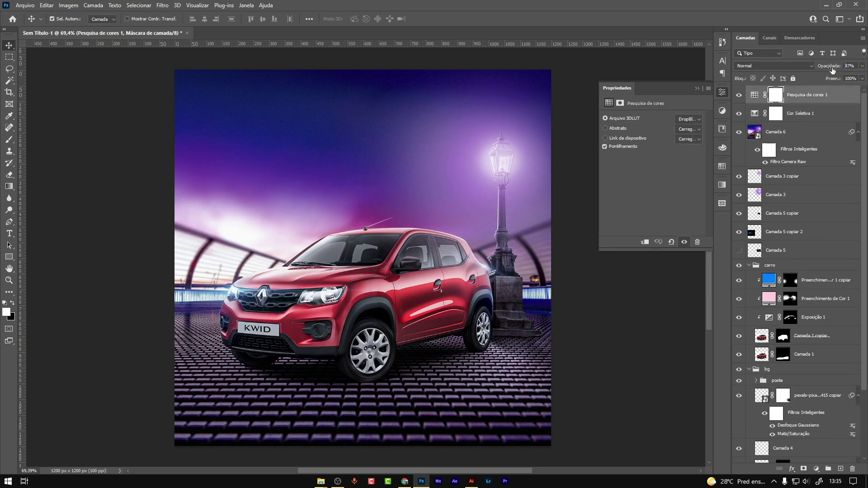
Step: Lower the Cor Seletiva 1 layer's opacity to 18%
key("alt+bracketright")
key("alt+bracketleft")
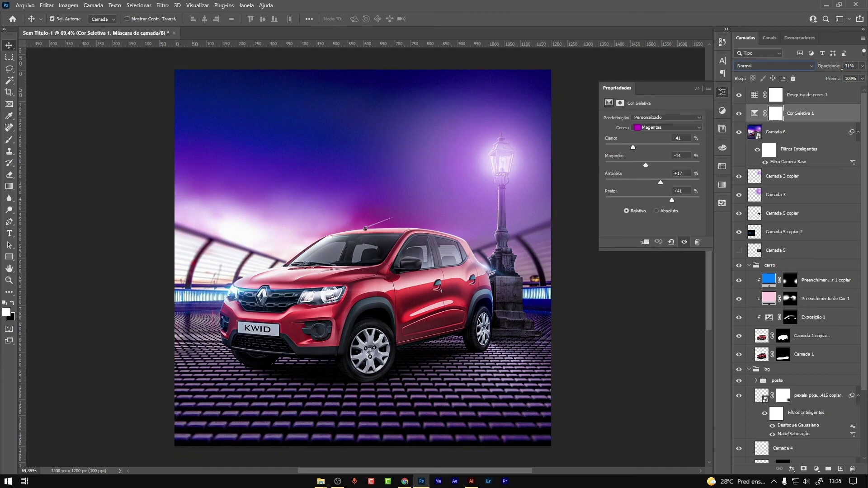
left_click_drag(835, 68, 828, 69)
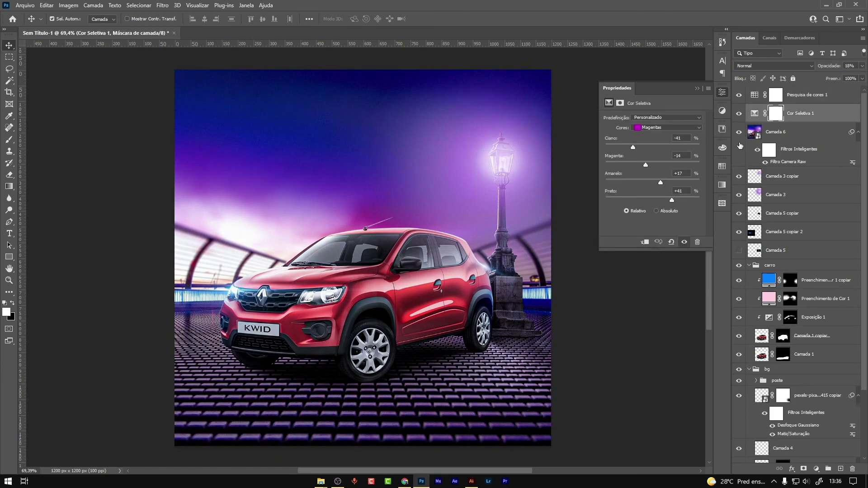